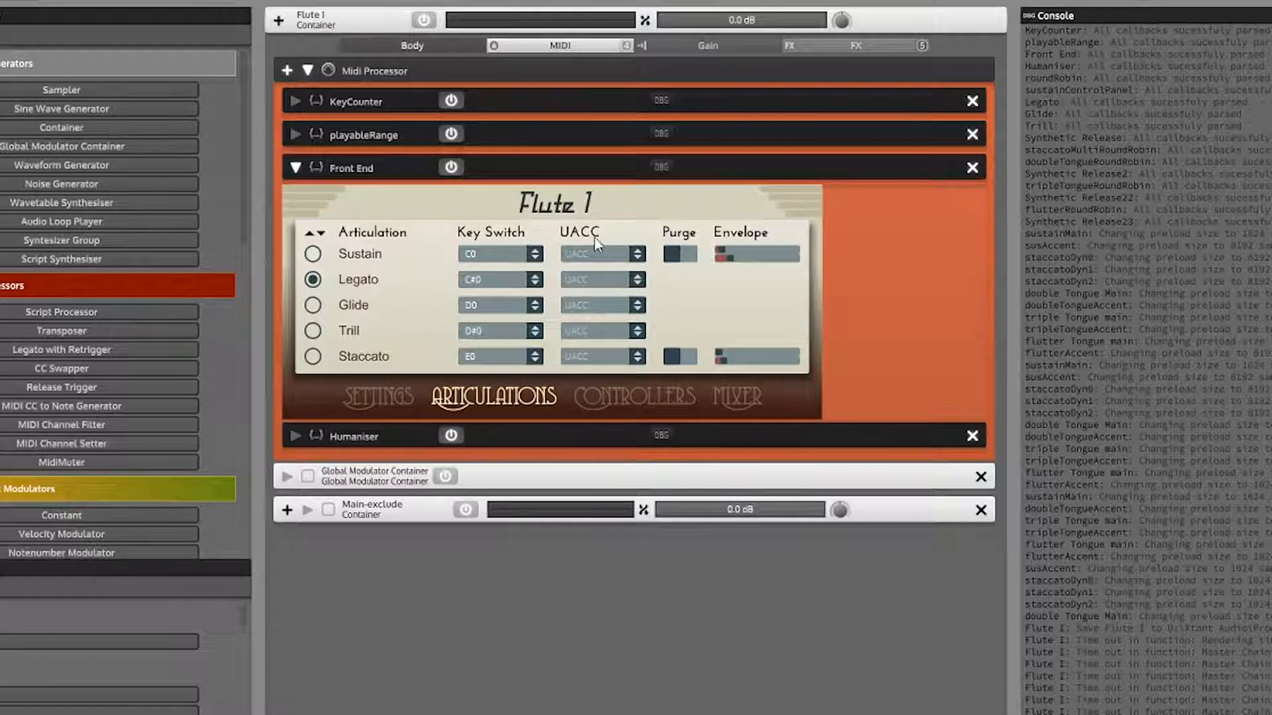
# Step: Look through the Flute 1 interface's Controllers, Mixer and Articulations pages and the containers inside Main-exclude
pyautogui.click(614, 399)
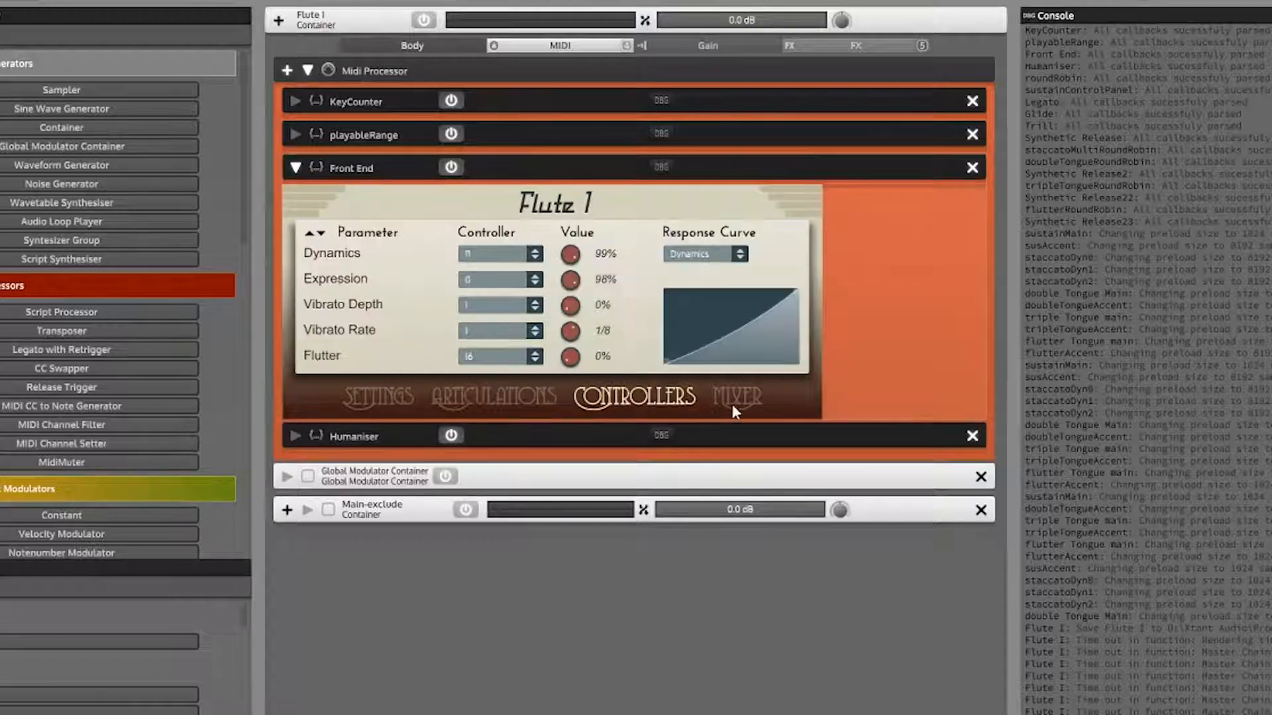
pyautogui.click(735, 401)
pyautogui.click(569, 396)
pyautogui.click(531, 399)
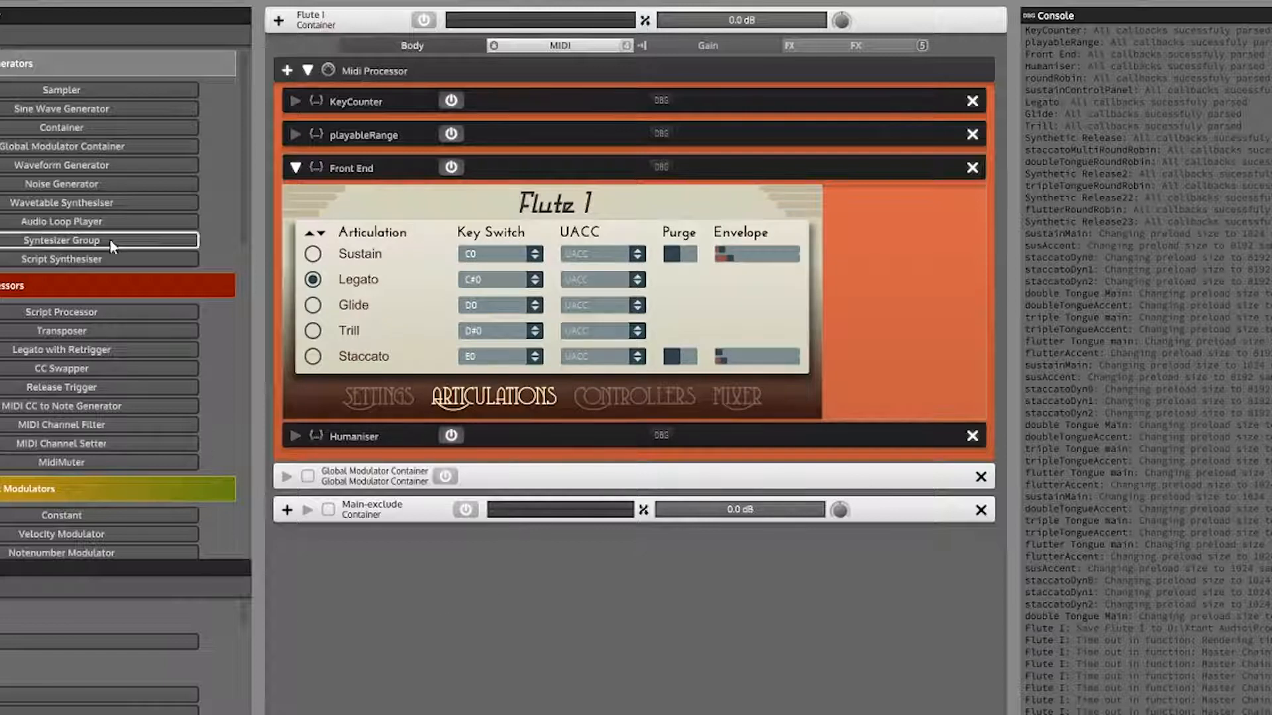
pyautogui.click(307, 511)
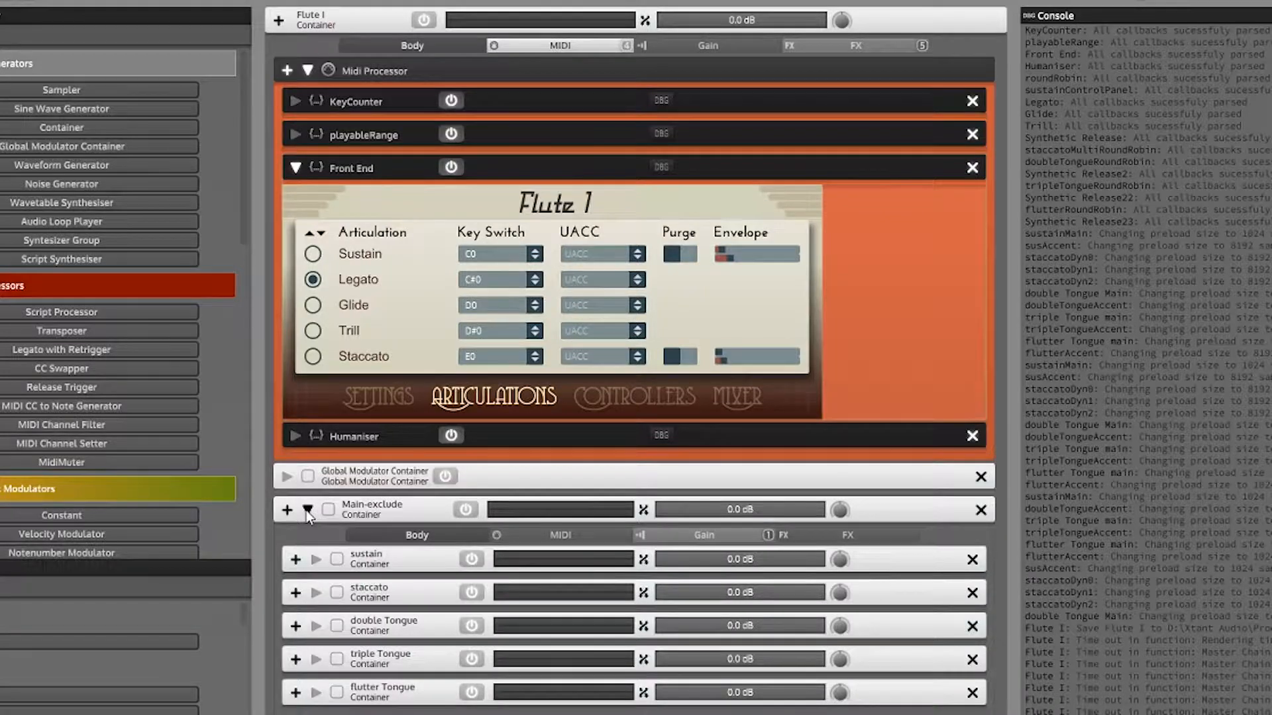
pyautogui.click(307, 510)
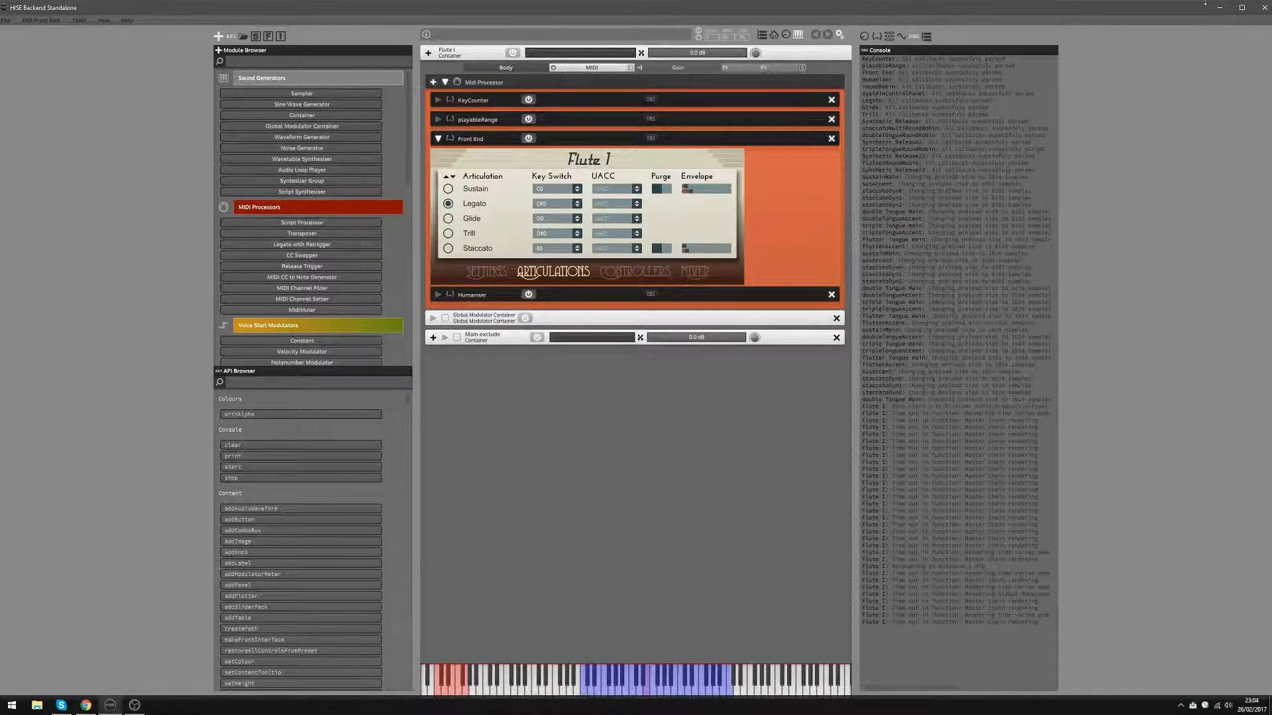
# Step: Close HISE, open the Download page of hise.audio in the browser, and take a brief look at the forum
pyautogui.click(1257, 14)
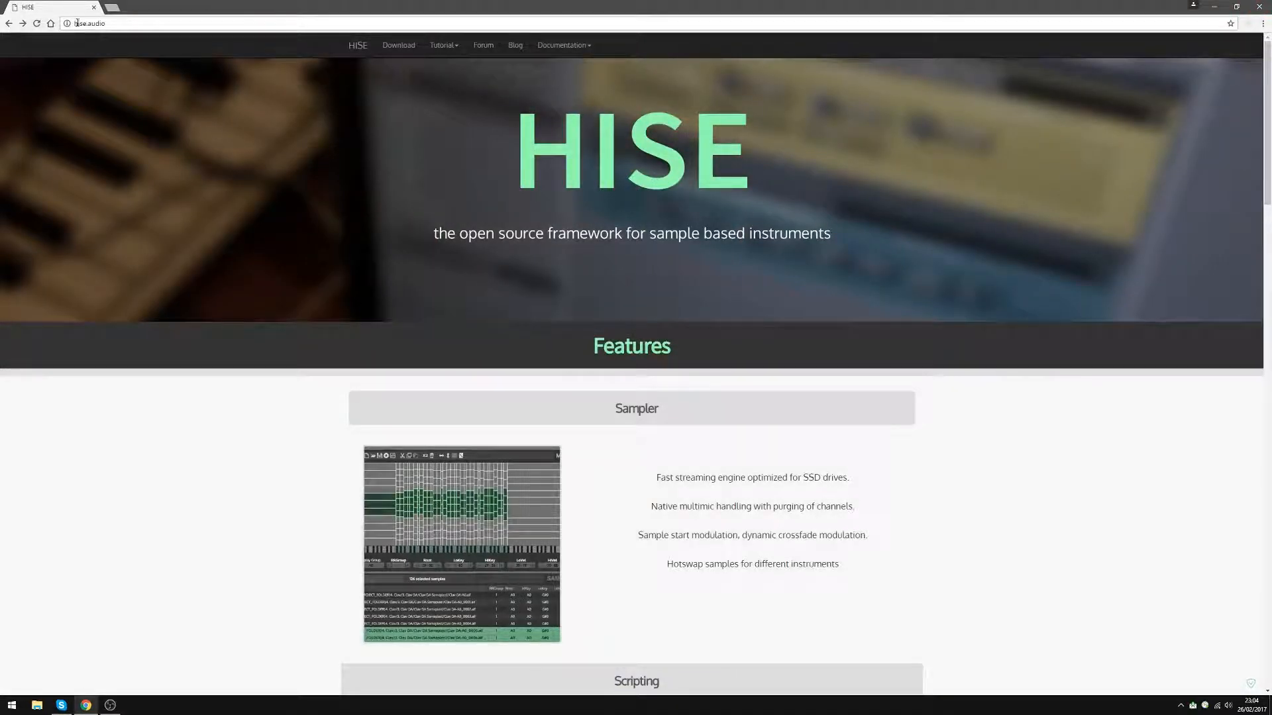
pyautogui.moveTo(78, 24); pyautogui.dragTo(121, 26)
pyautogui.click(122, 27)
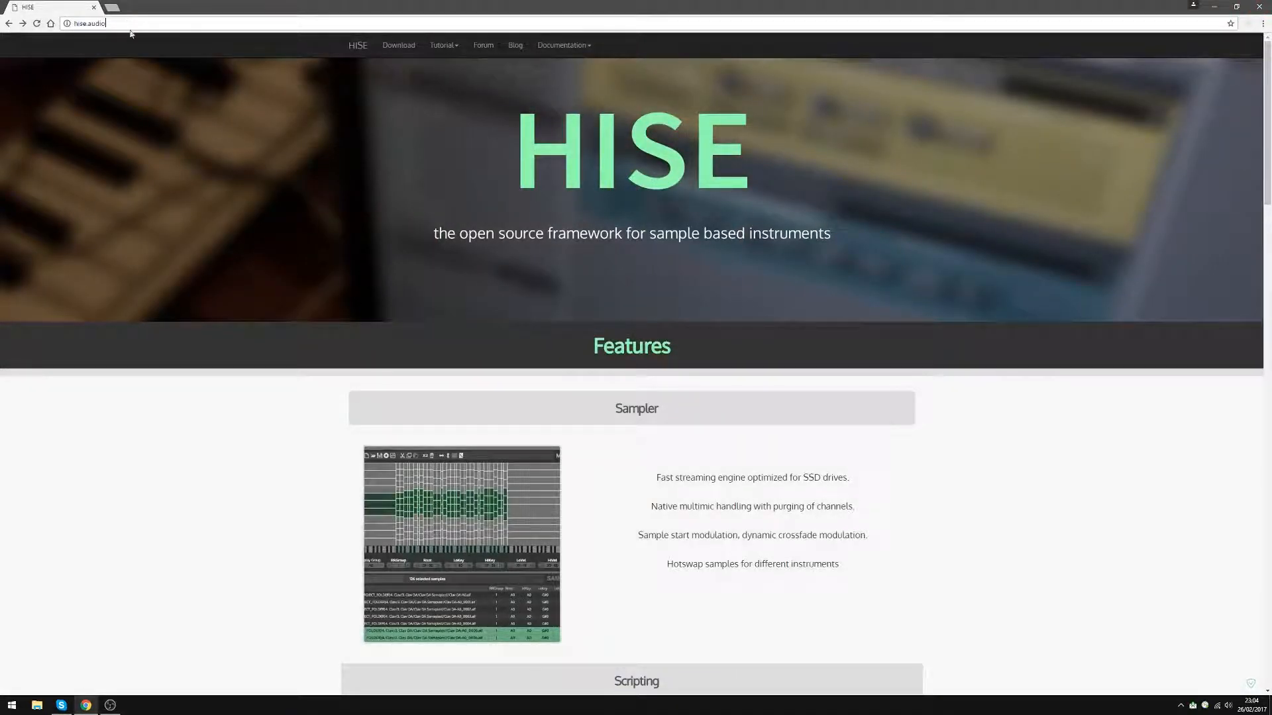
pyautogui.click(399, 46)
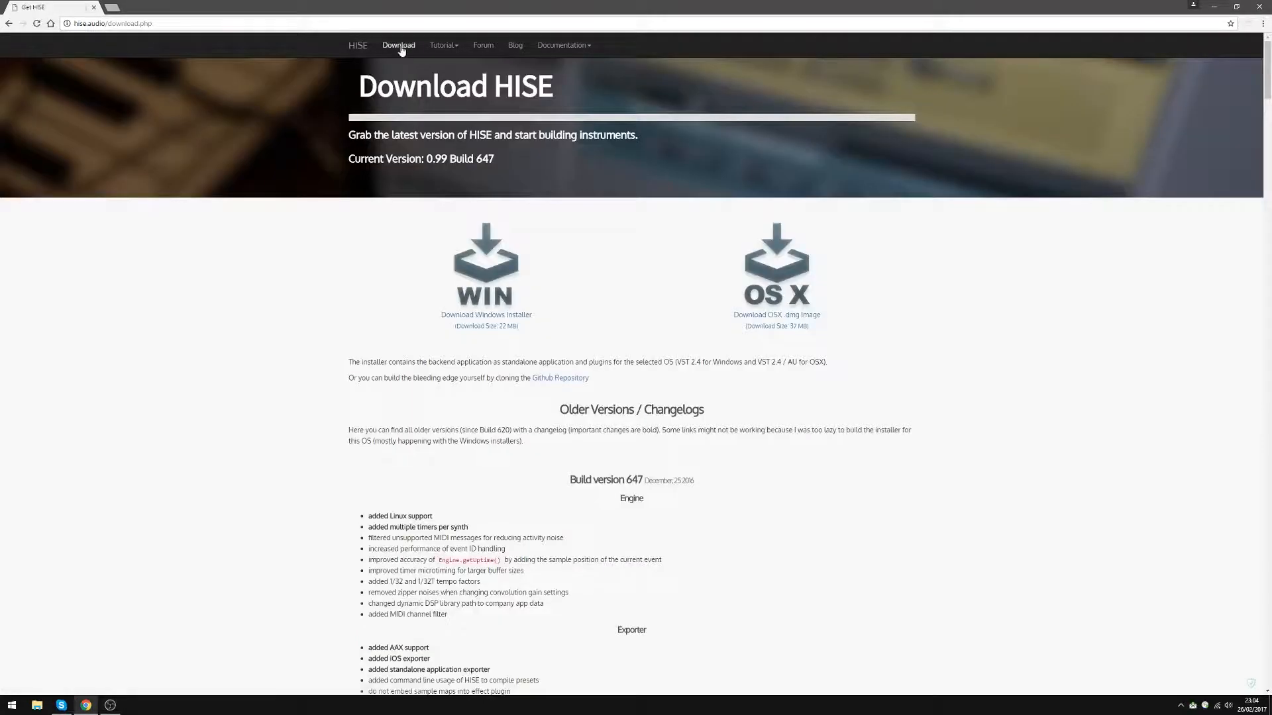
pyautogui.click(485, 53)
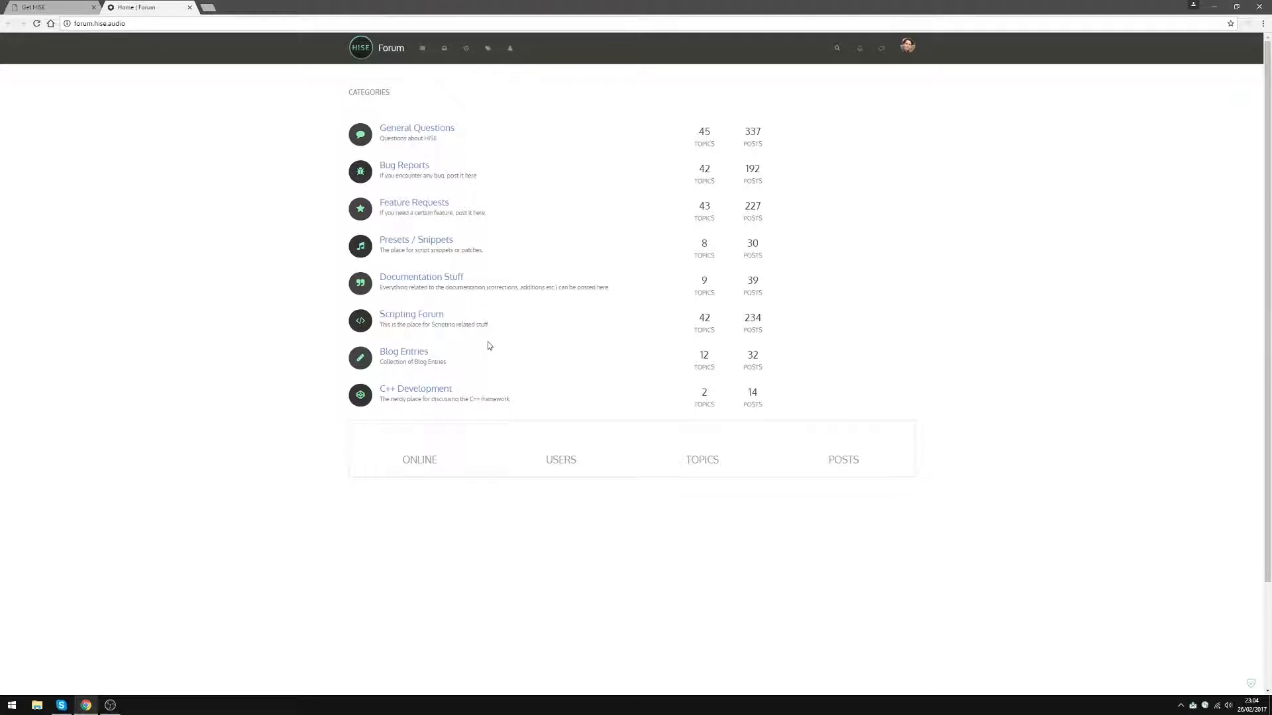
pyautogui.hotkey('ctrl', 'w')
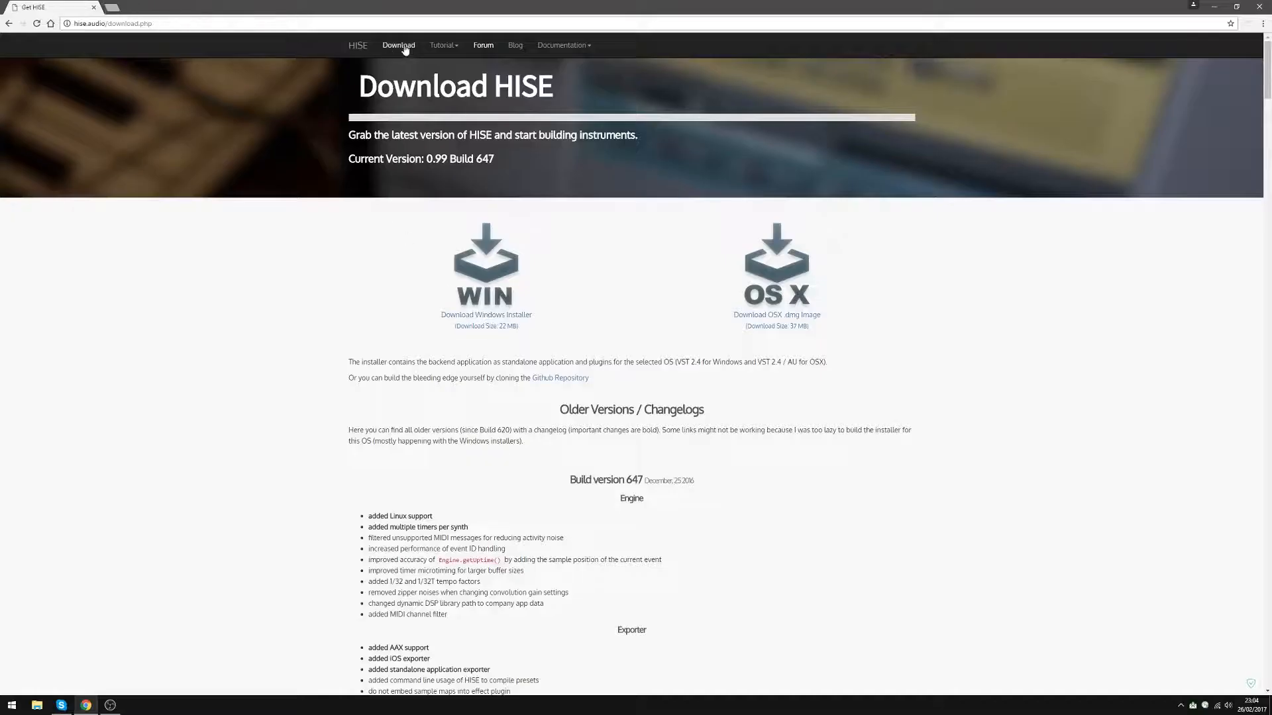
# Step: Examine the build 647 release date and changelog on the HISE download page
pyautogui.scroll(-2, 602, 406)
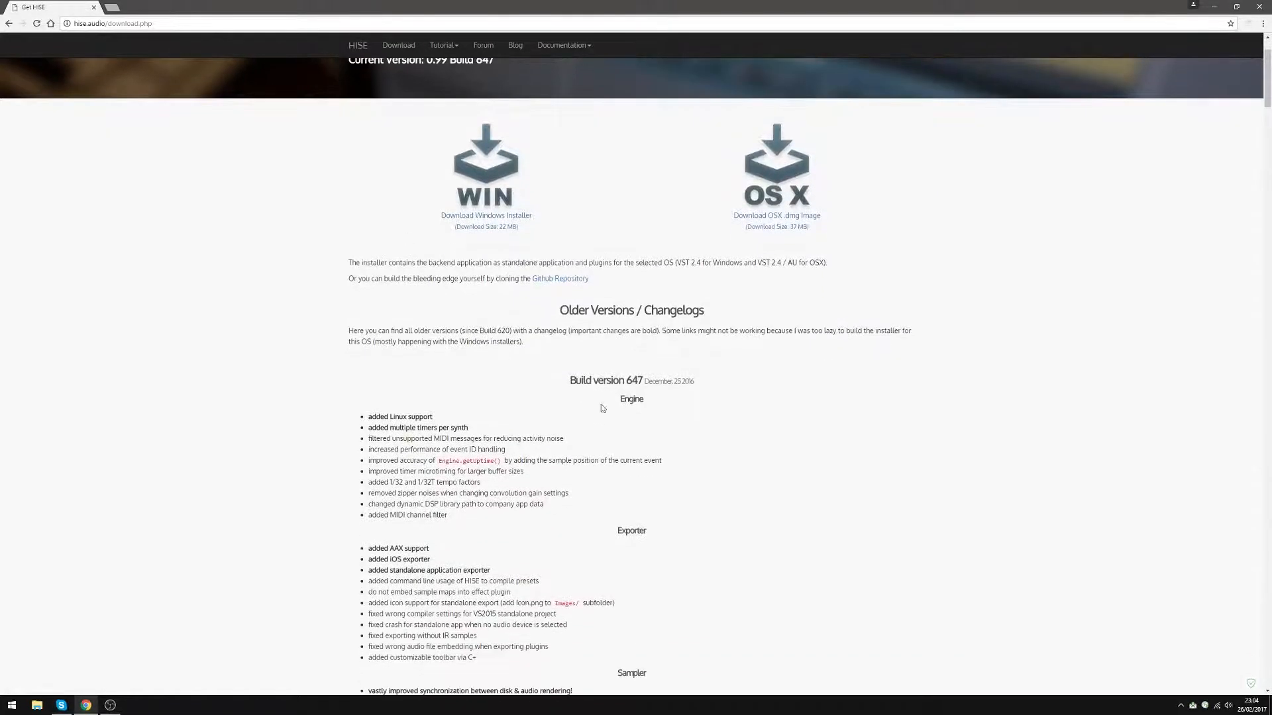
pyautogui.moveTo(580, 383); pyautogui.dragTo(694, 381)
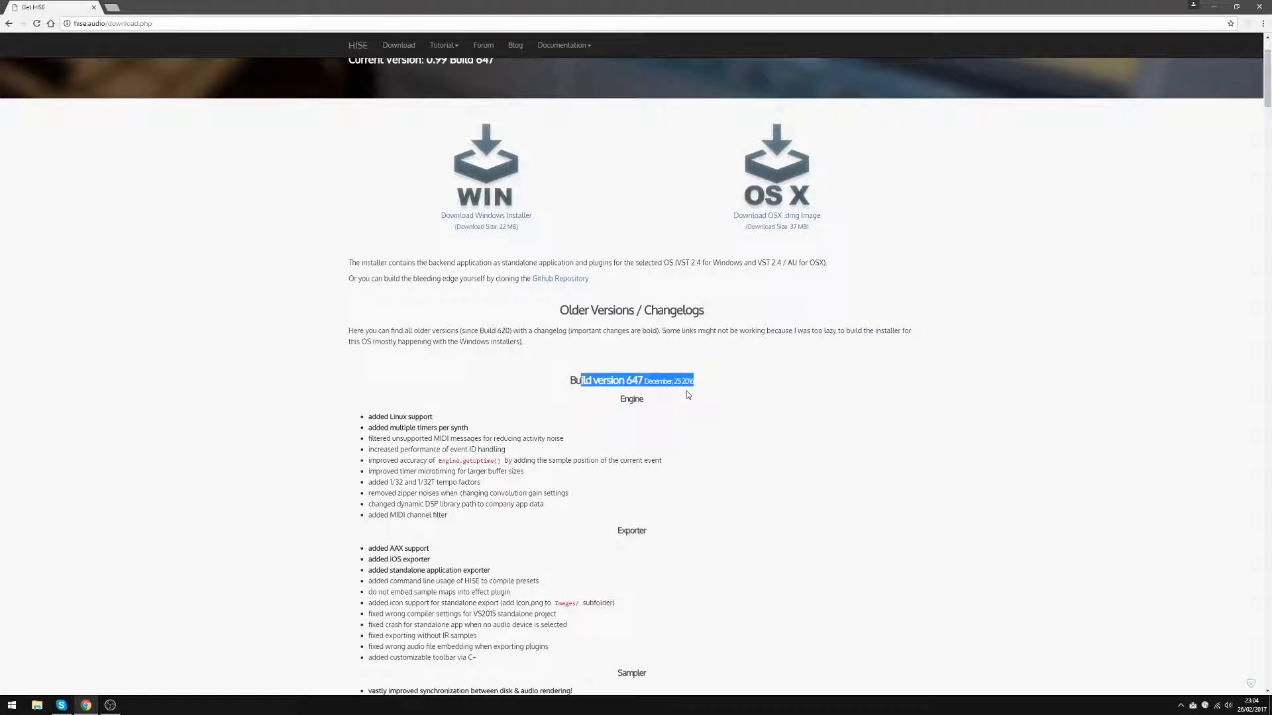
pyautogui.click(649, 395)
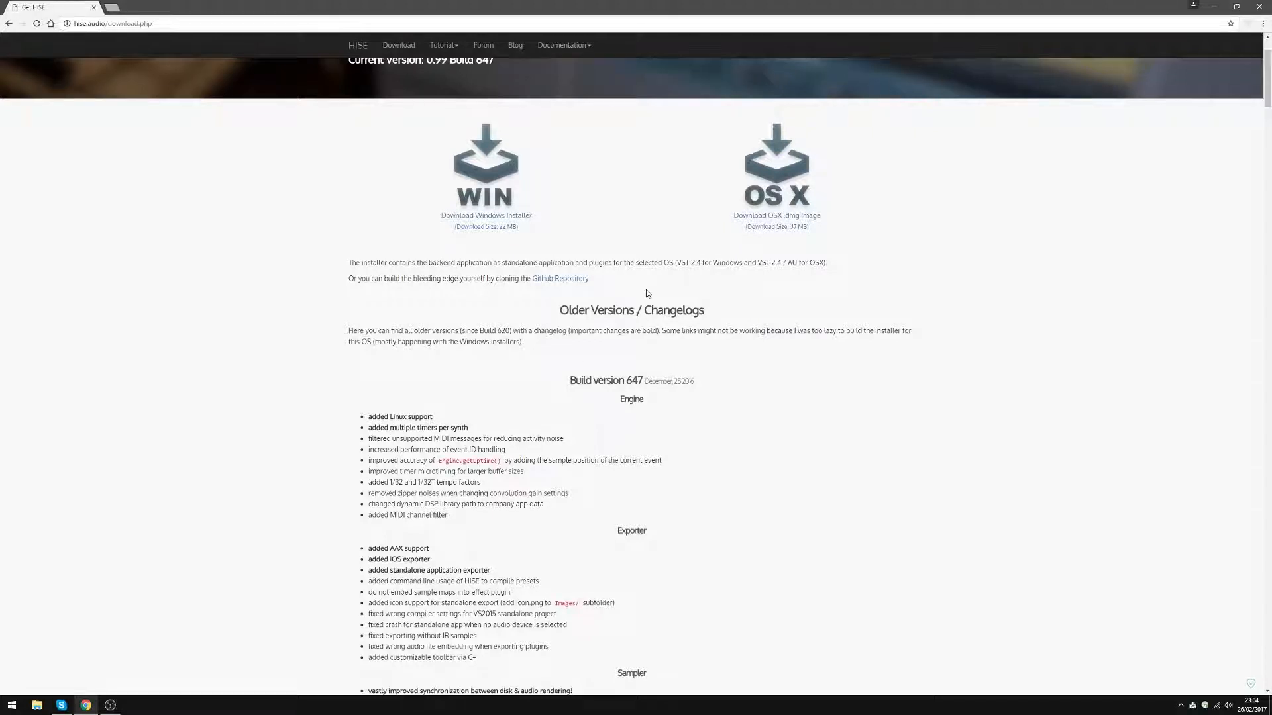
pyautogui.scroll(-2, 631, 289)
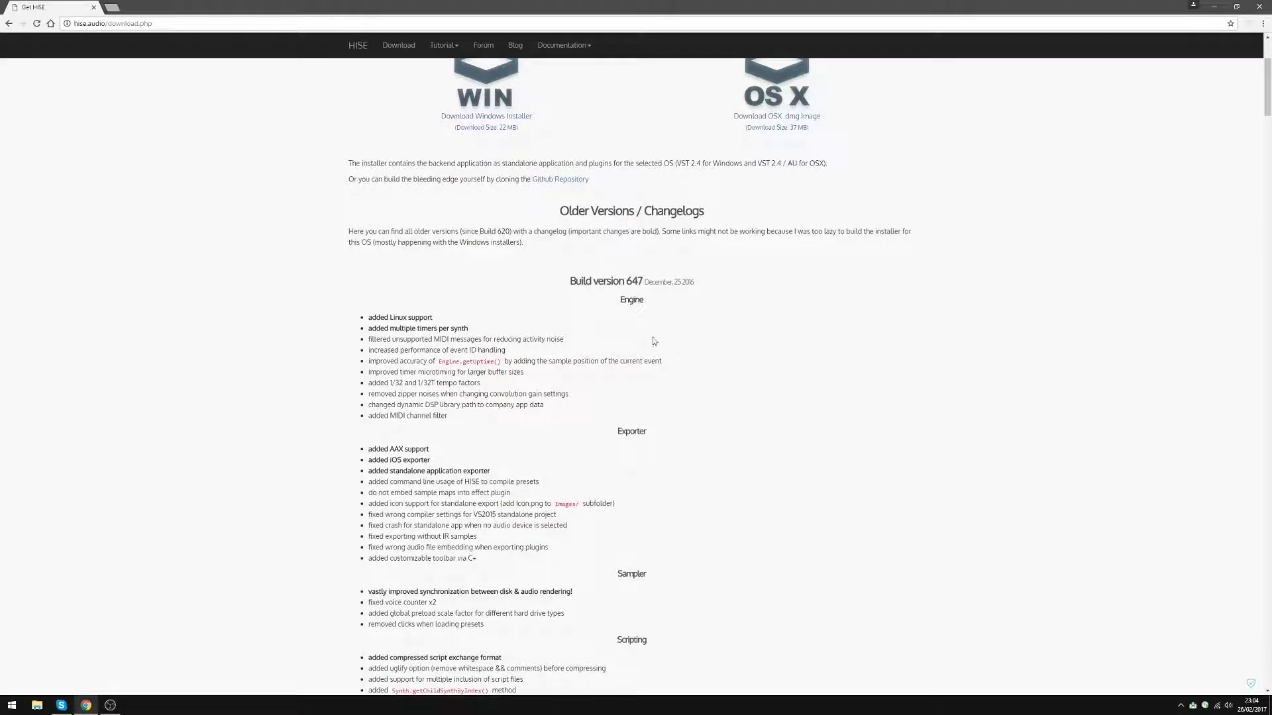
pyautogui.moveTo(618, 282); pyautogui.dragTo(690, 302)
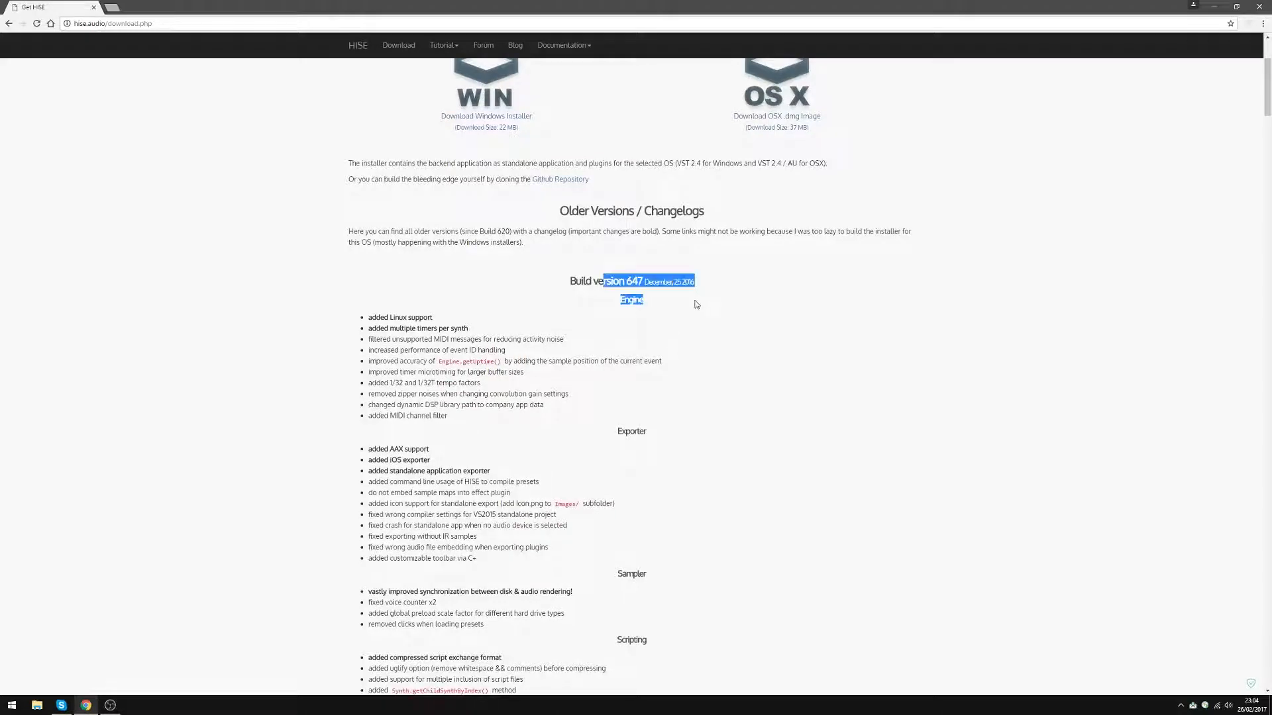
pyautogui.scroll(2, 689, 302)
pyautogui.click(690, 302)
pyautogui.scroll(1, 689, 336)
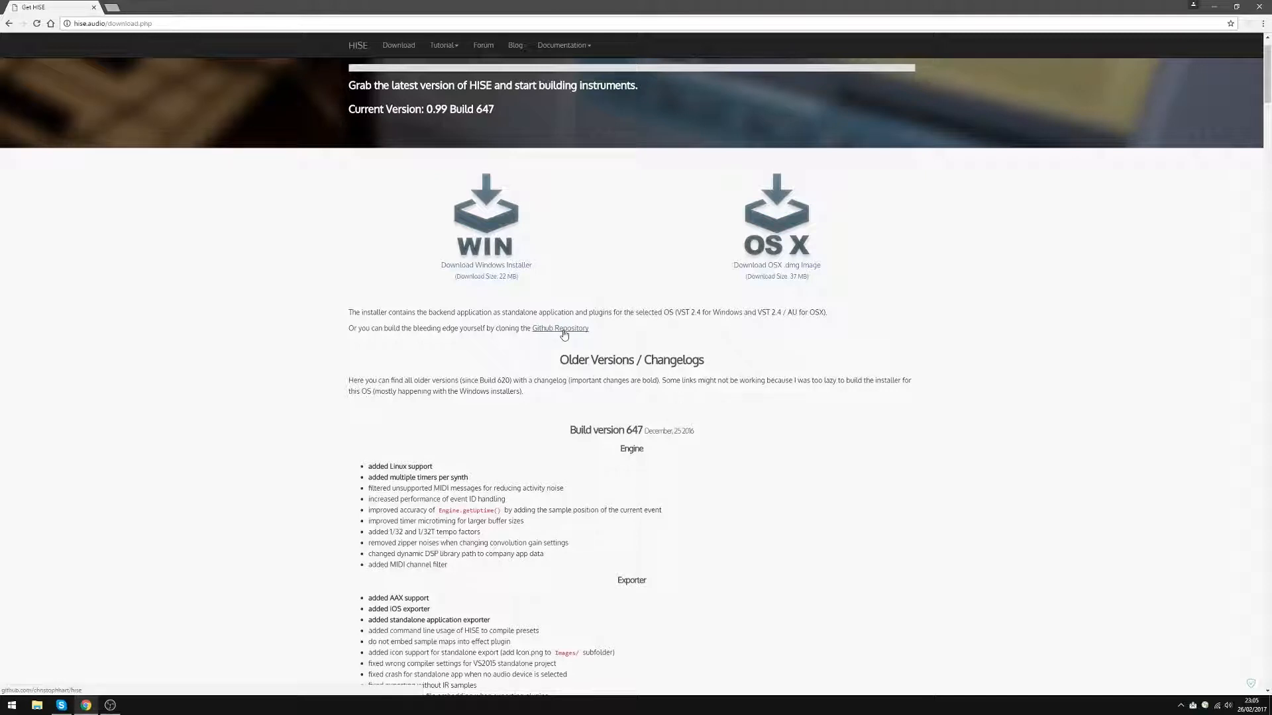
# Step: Open the HISE GitHub repository linked from the download page for building the bleeding-edge version
pyautogui.moveTo(467, 444); pyautogui.dragTo(647, 540)
pyautogui.click(681, 473)
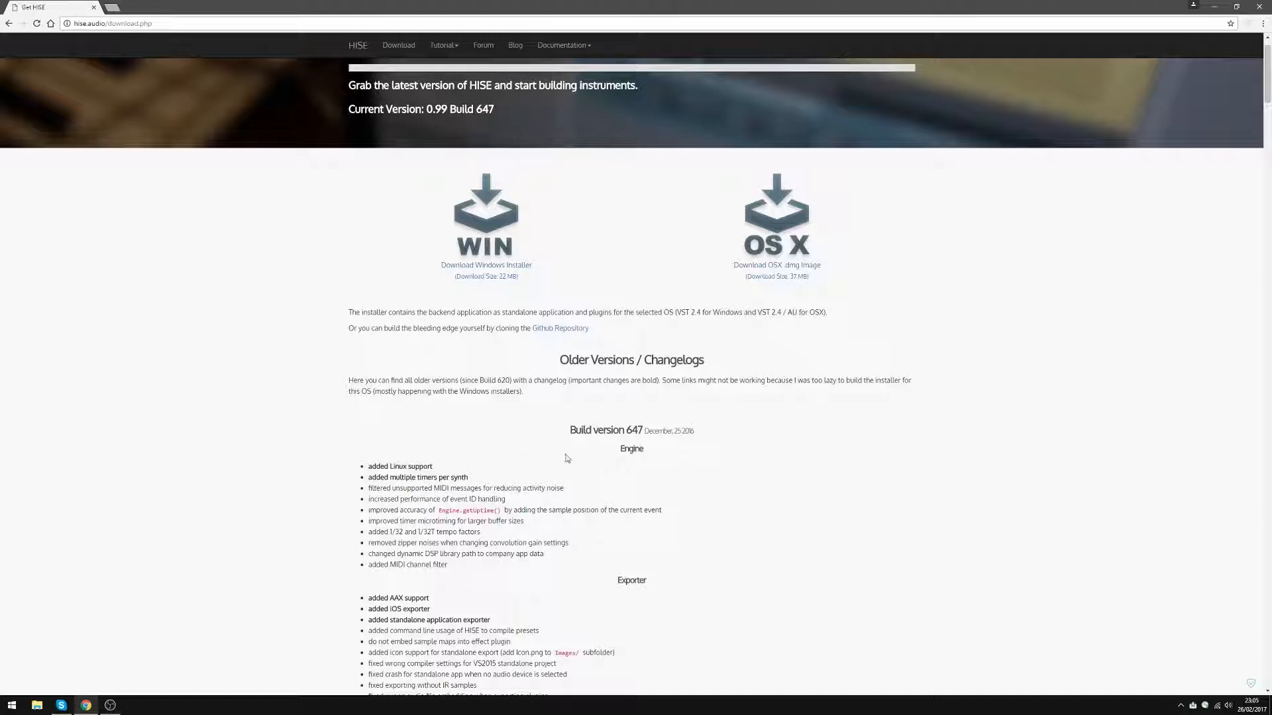
pyautogui.moveTo(576, 428); pyautogui.dragTo(710, 456)
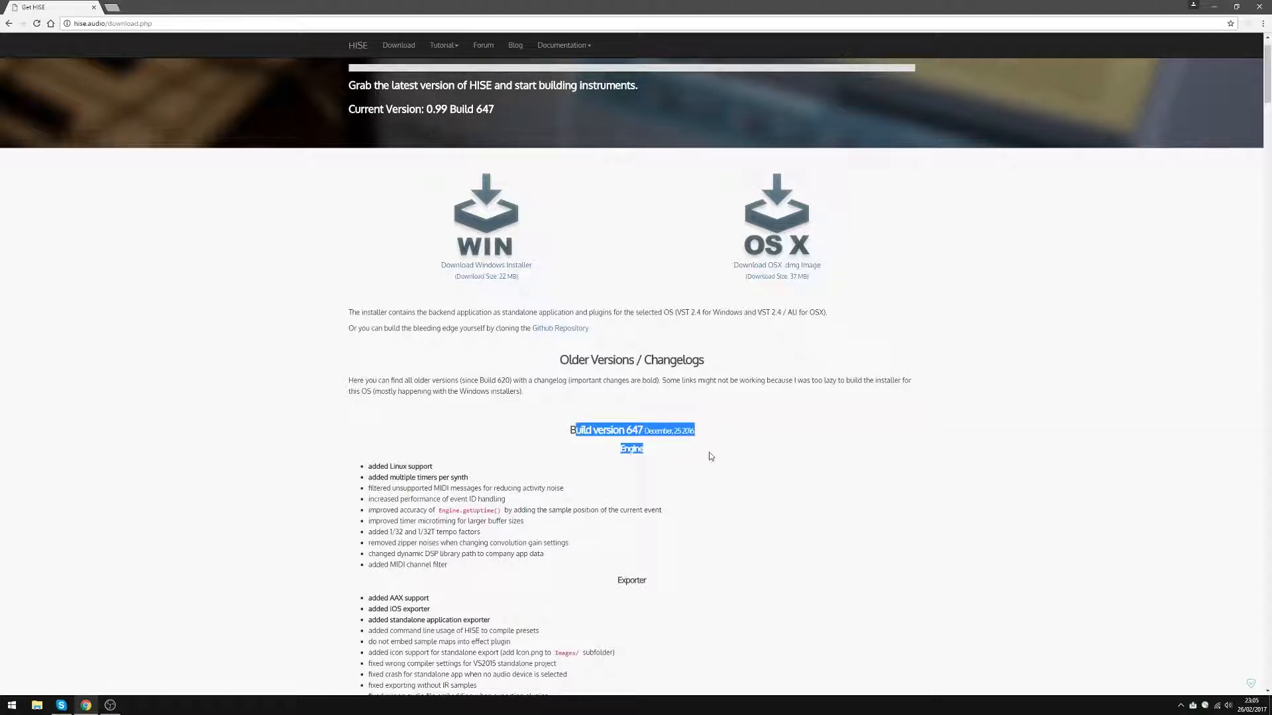
pyautogui.click(710, 457)
pyautogui.click(547, 330)
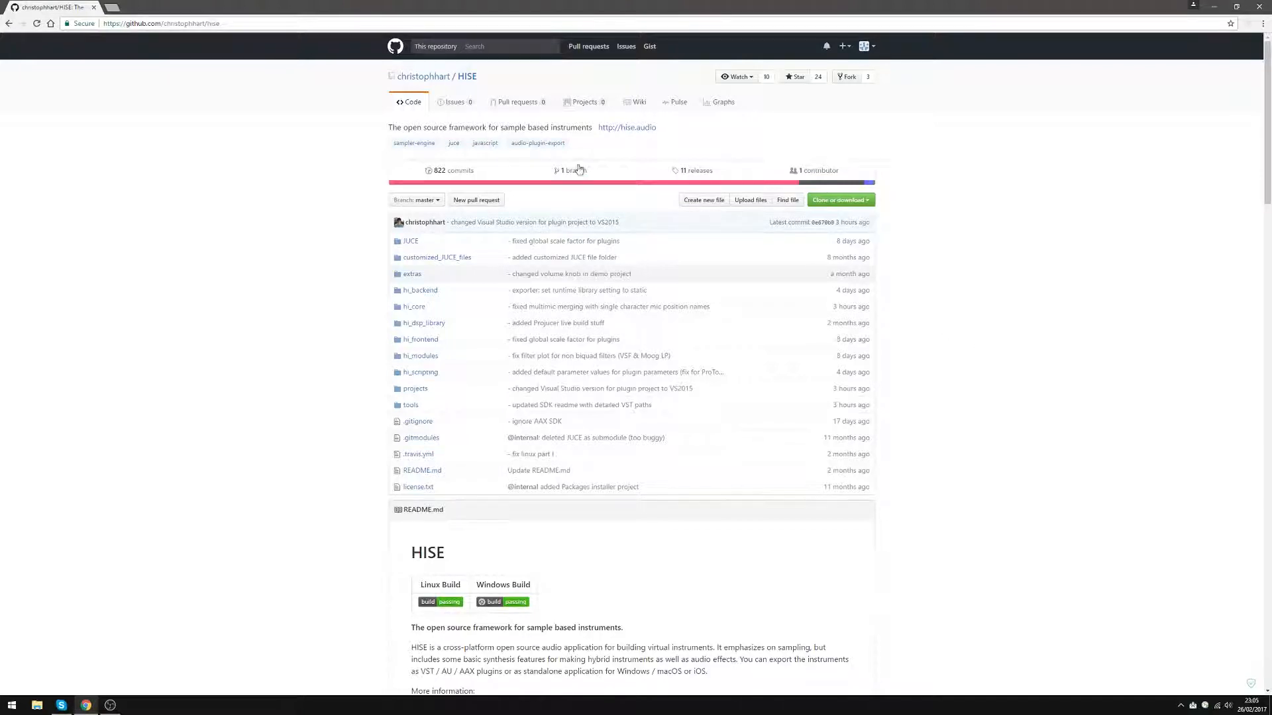
# Step: Search Google for "visual studio" in a new browser tab and open the Visual Studio Downloads page
pyautogui.click(113, 8)
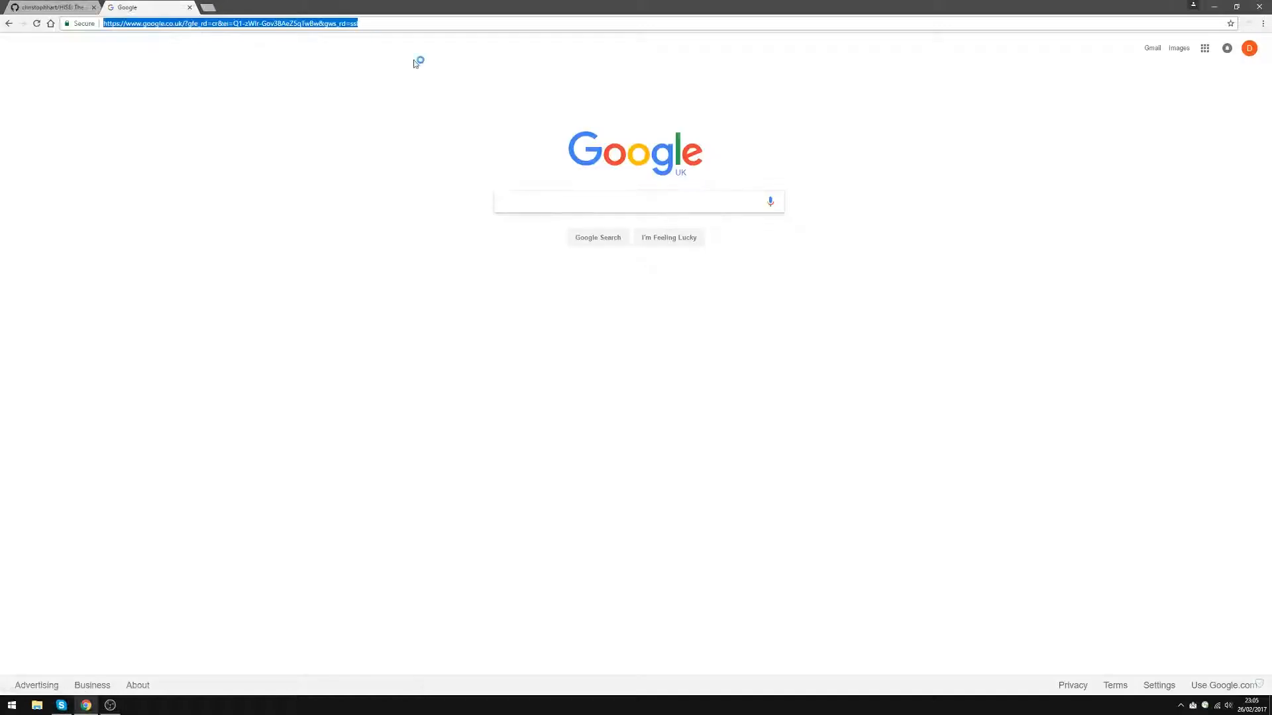
pyautogui.click(517, 196)
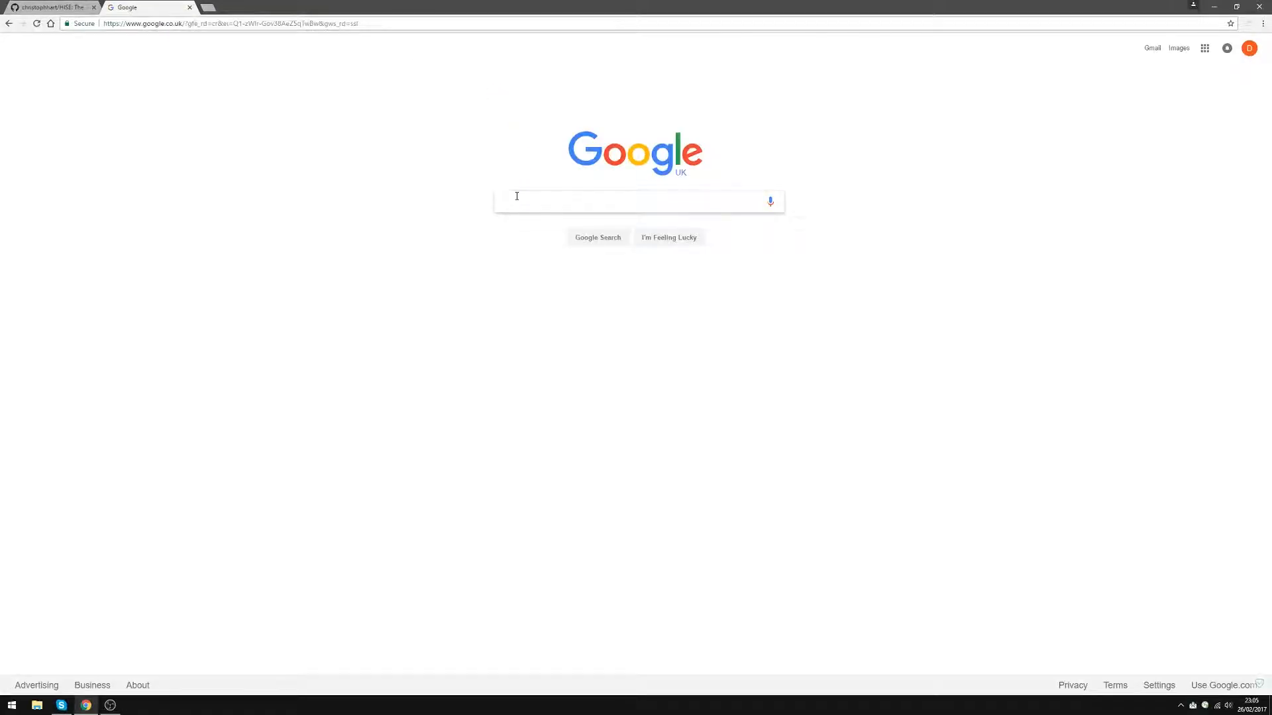
pyautogui.write('visual ')
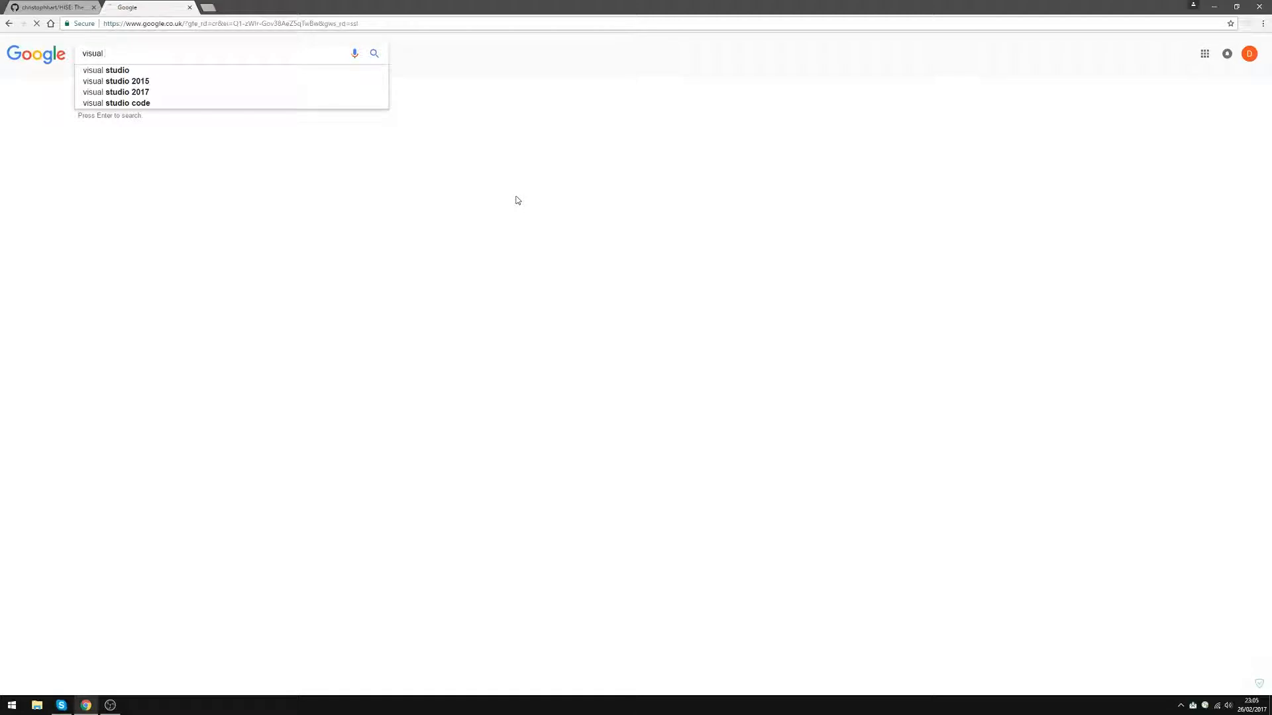
pyautogui.write('studio')
pyautogui.press('Return')
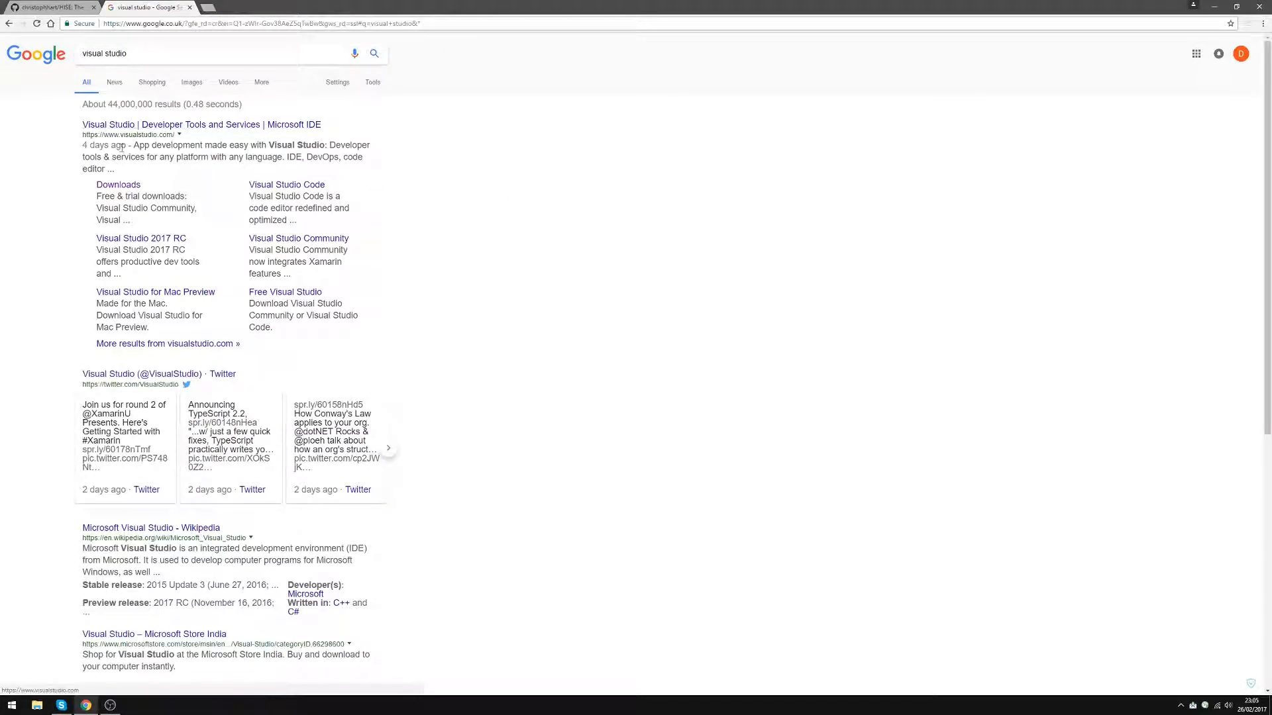
pyautogui.click(101, 184)
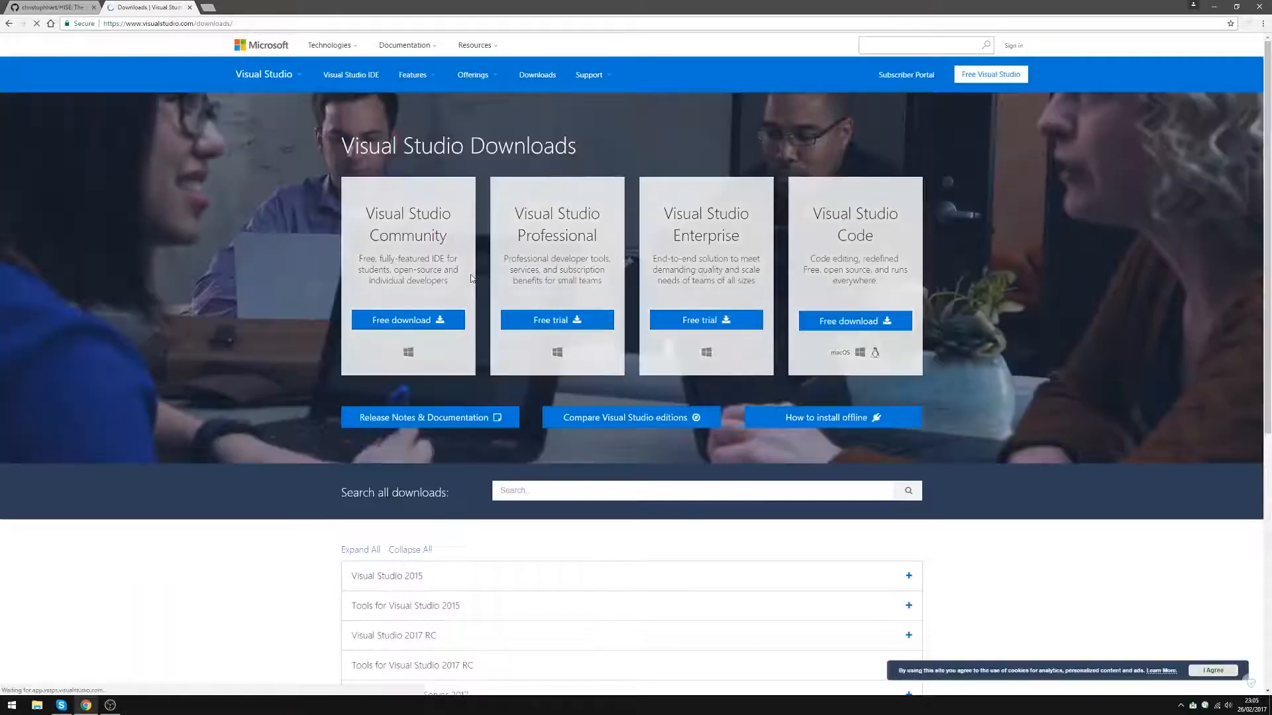
# Step: Expand the Visual Studio 2015 downloads and select Web Installer for Visual Studio Community 2015 with Update 3
pyautogui.scroll(-4, 397, 331)
pyautogui.click(397, 329)
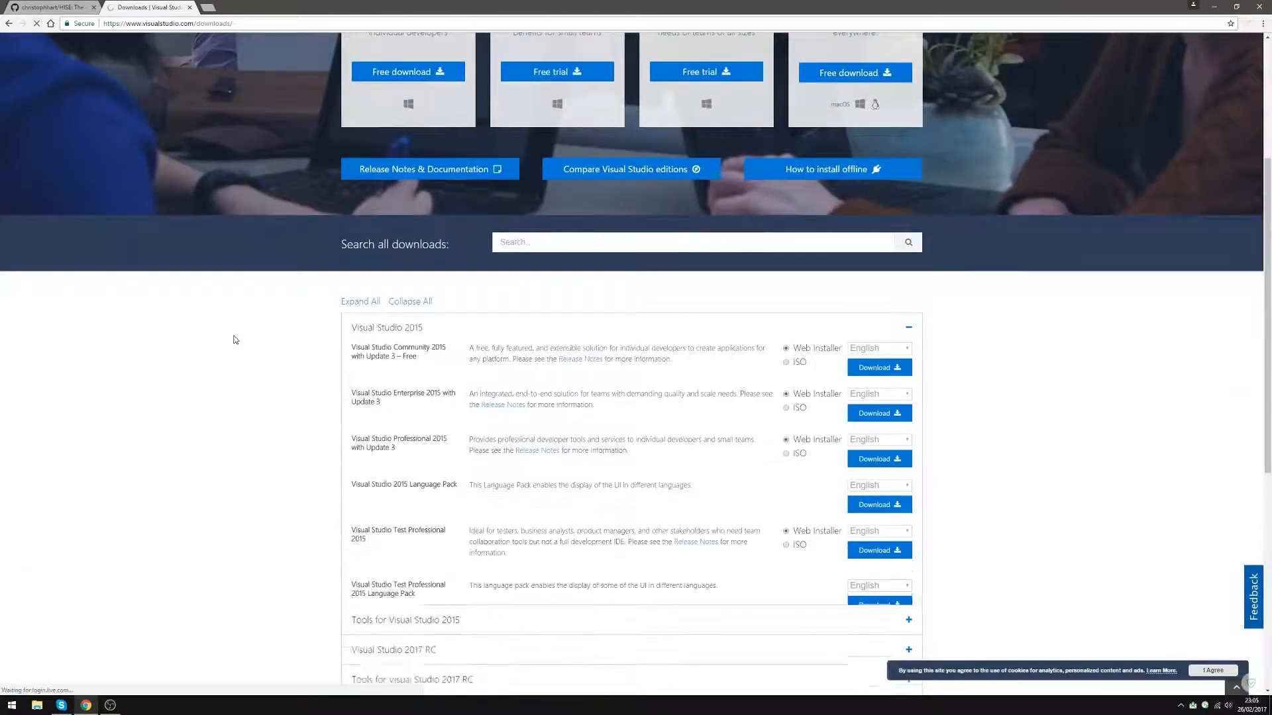
pyautogui.scroll(-1, 236, 335)
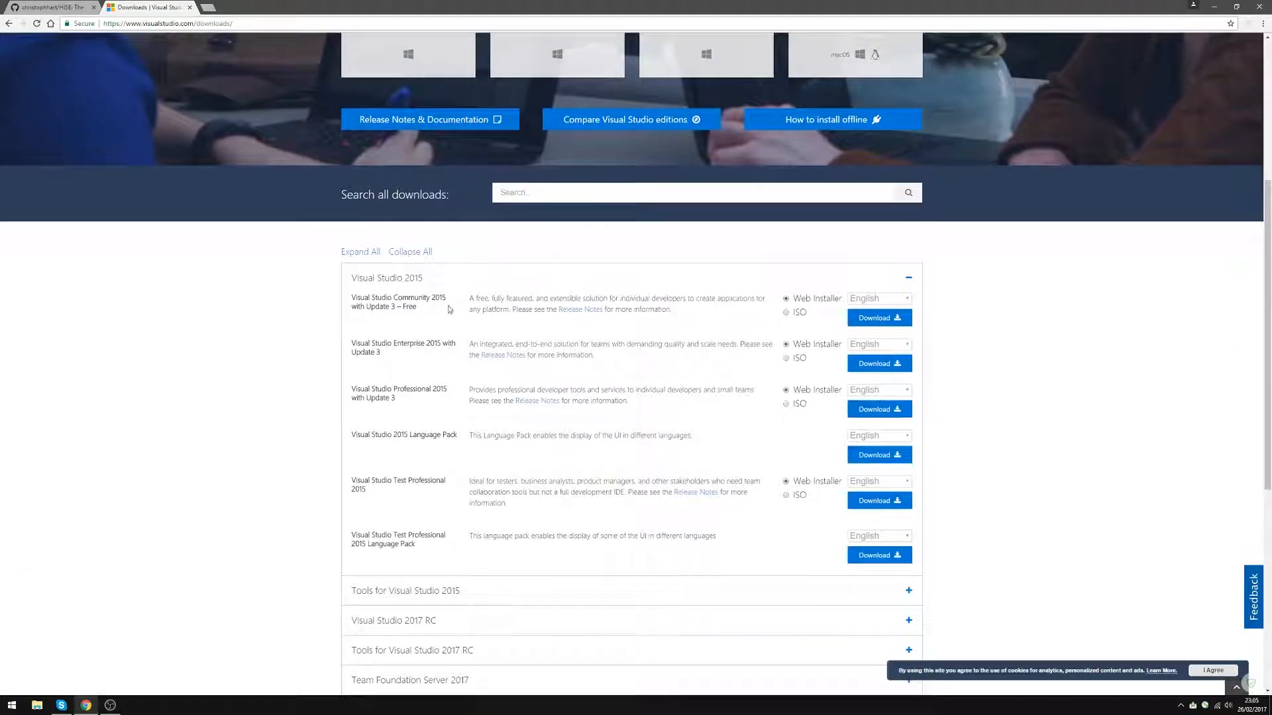
pyautogui.click(783, 308)
pyautogui.click(786, 299)
pyautogui.click(785, 299)
# Step: Close the Visual Studio page and view the clone and download options of the HISE repository
pyautogui.hotkey('ctrl', 'w')
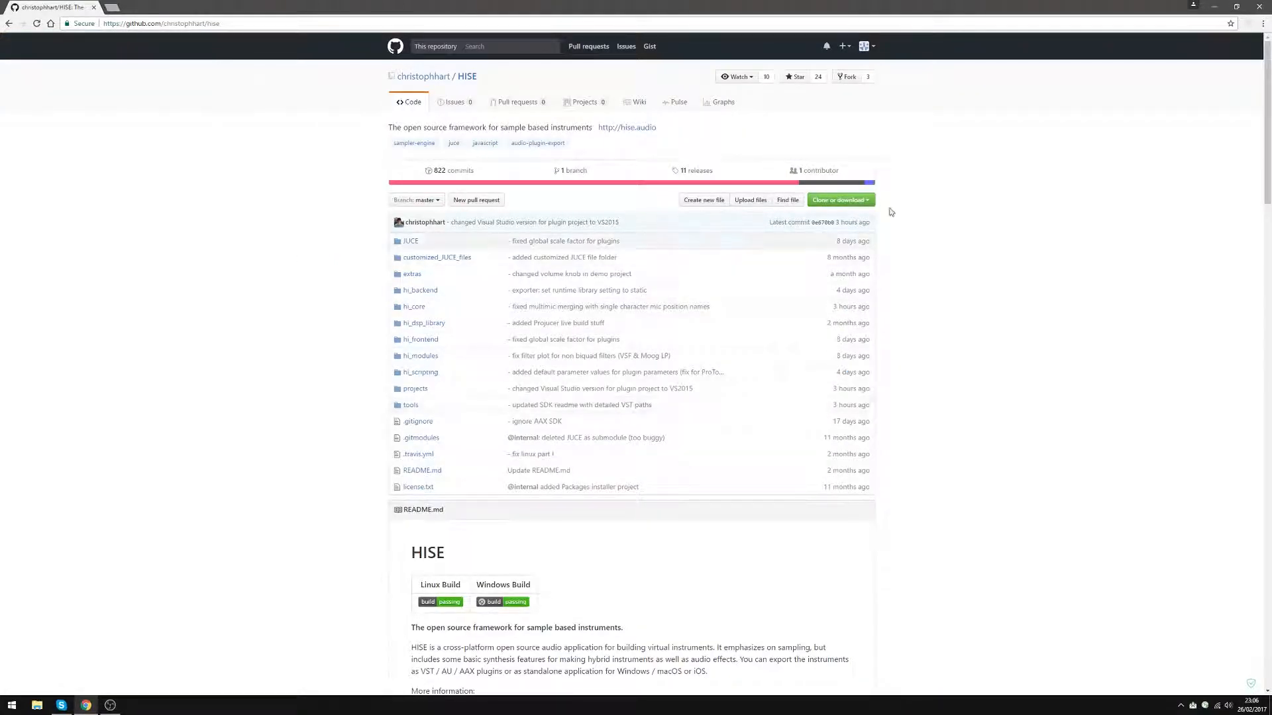
pyautogui.click(861, 202)
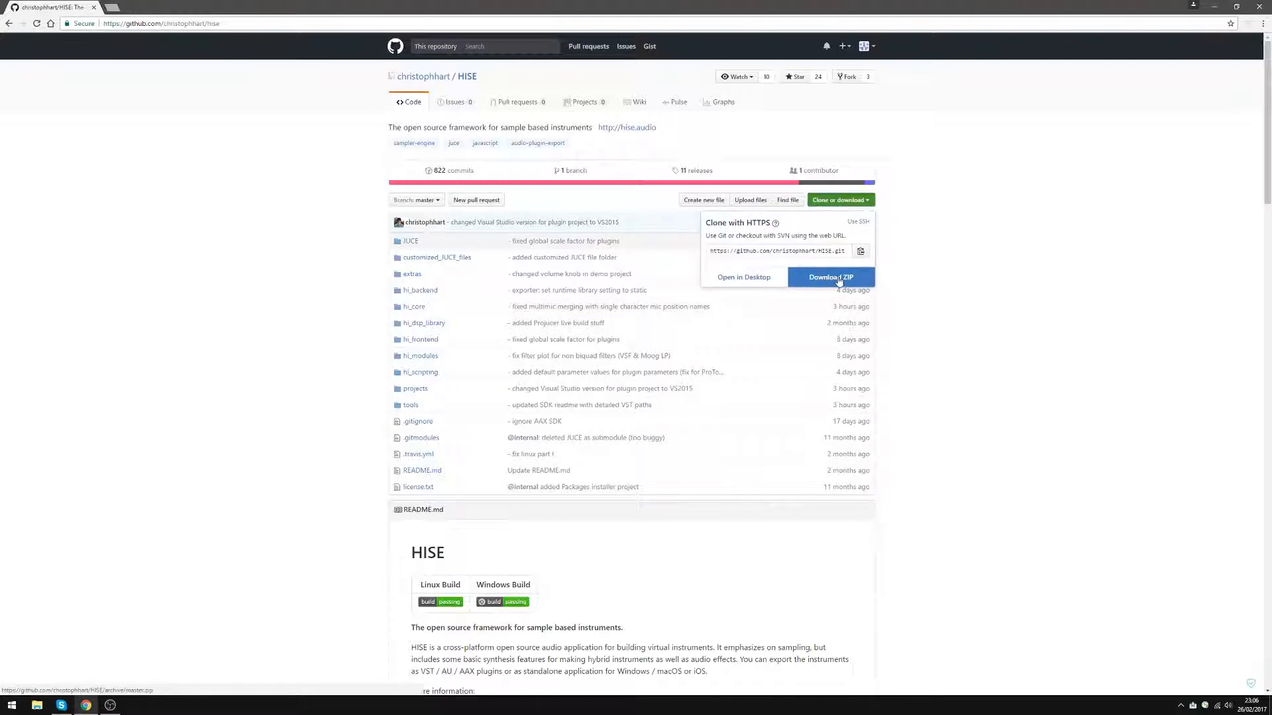
pyautogui.click(1002, 264)
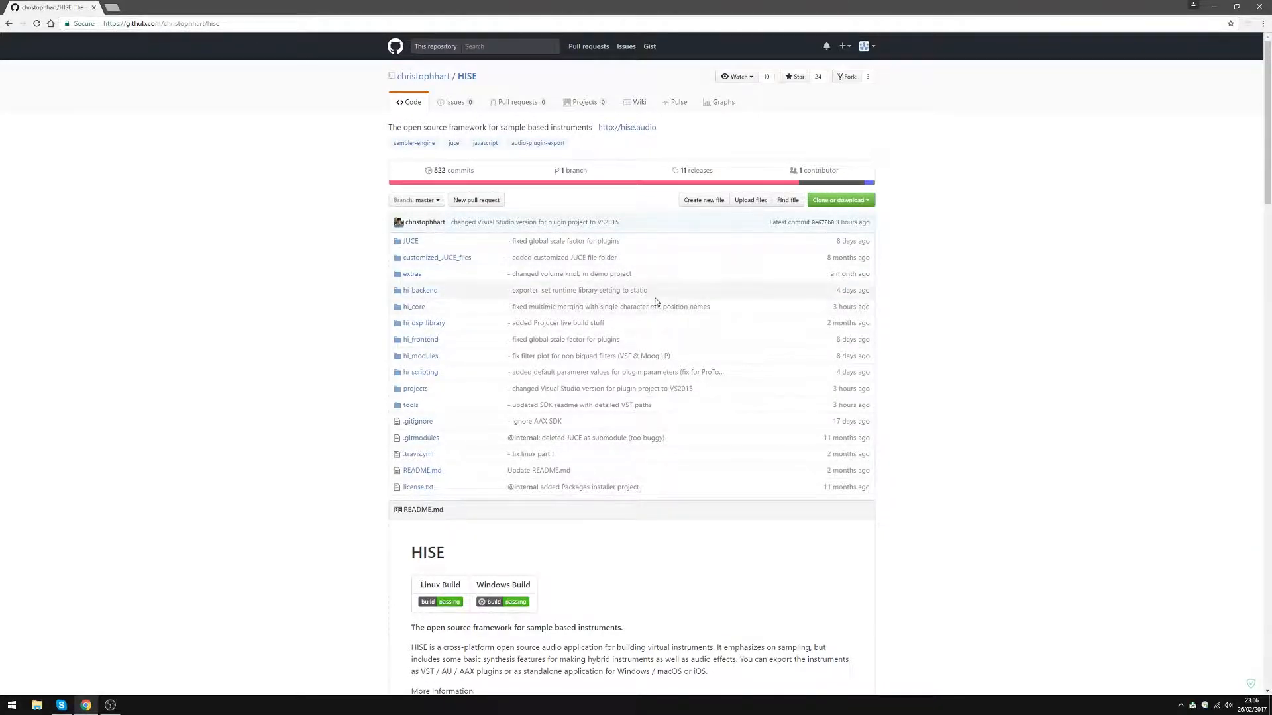
# Step: Examine the Windows / OSX instructions under "How to compile HISE" in the repository's README
pyautogui.scroll(-8, 654, 303)
pyautogui.scroll(3, 473, 245)
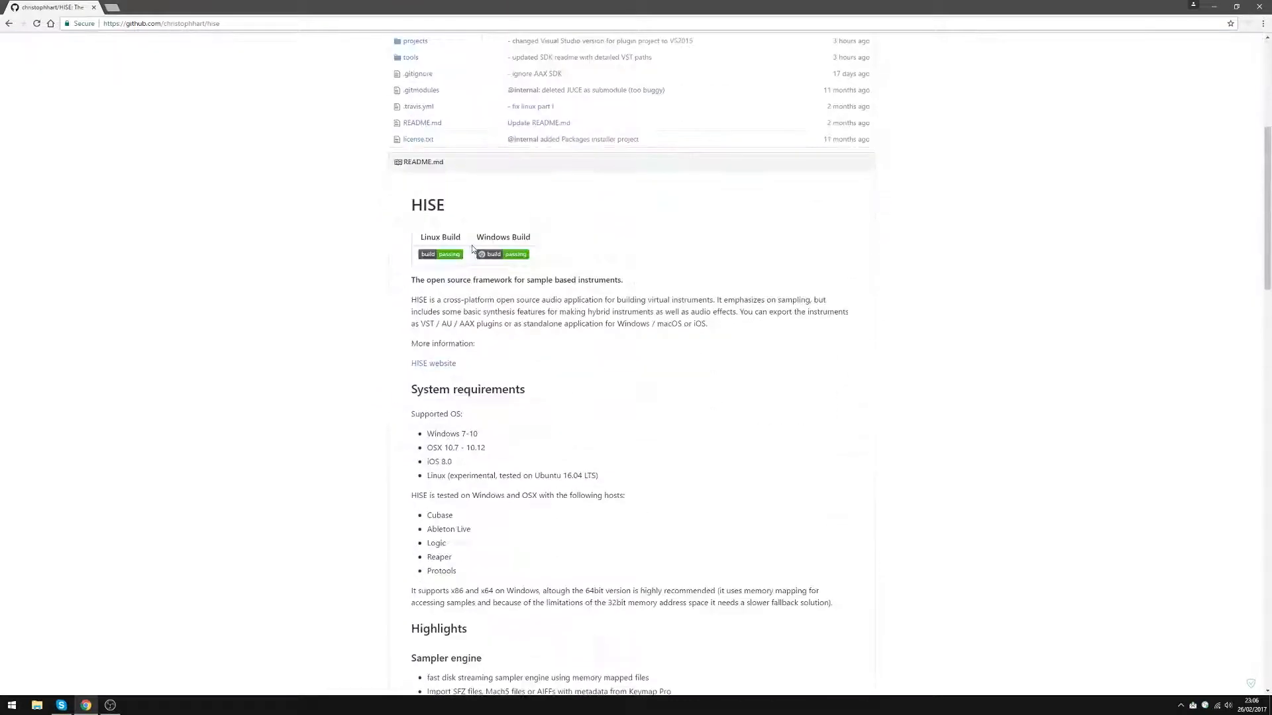
pyautogui.scroll(-10, 472, 248)
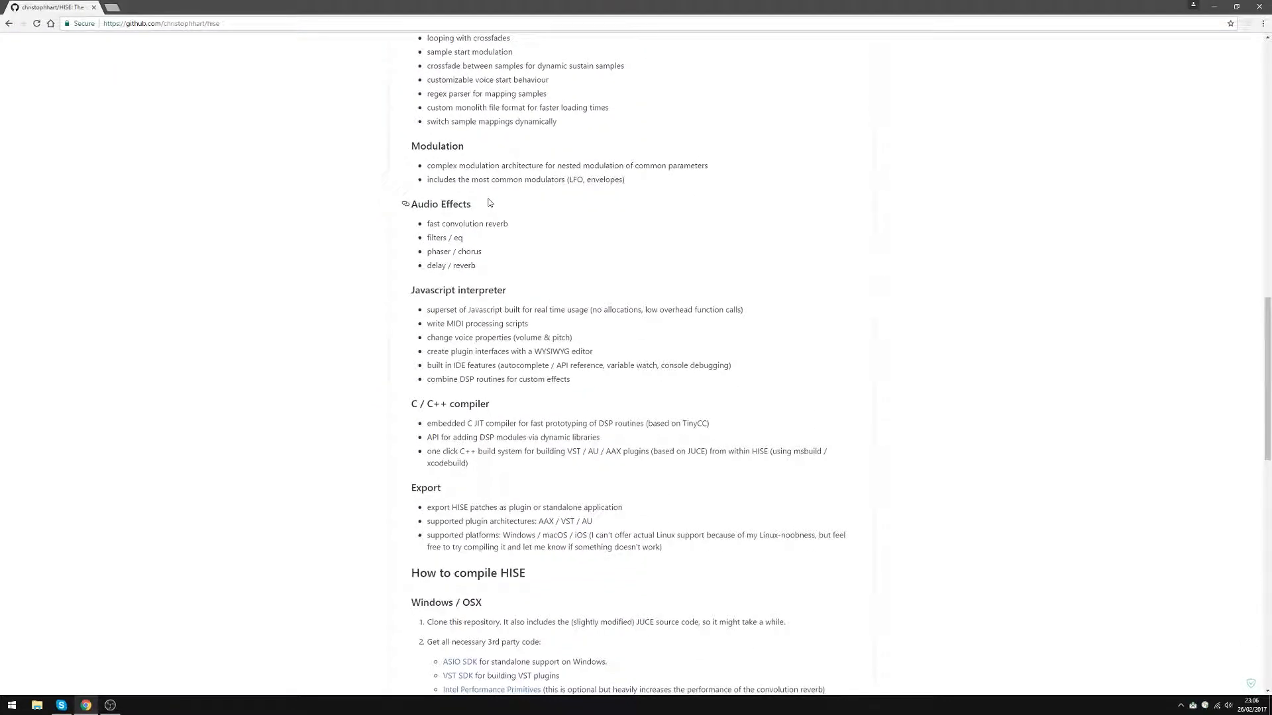
pyautogui.scroll(-2, 488, 213)
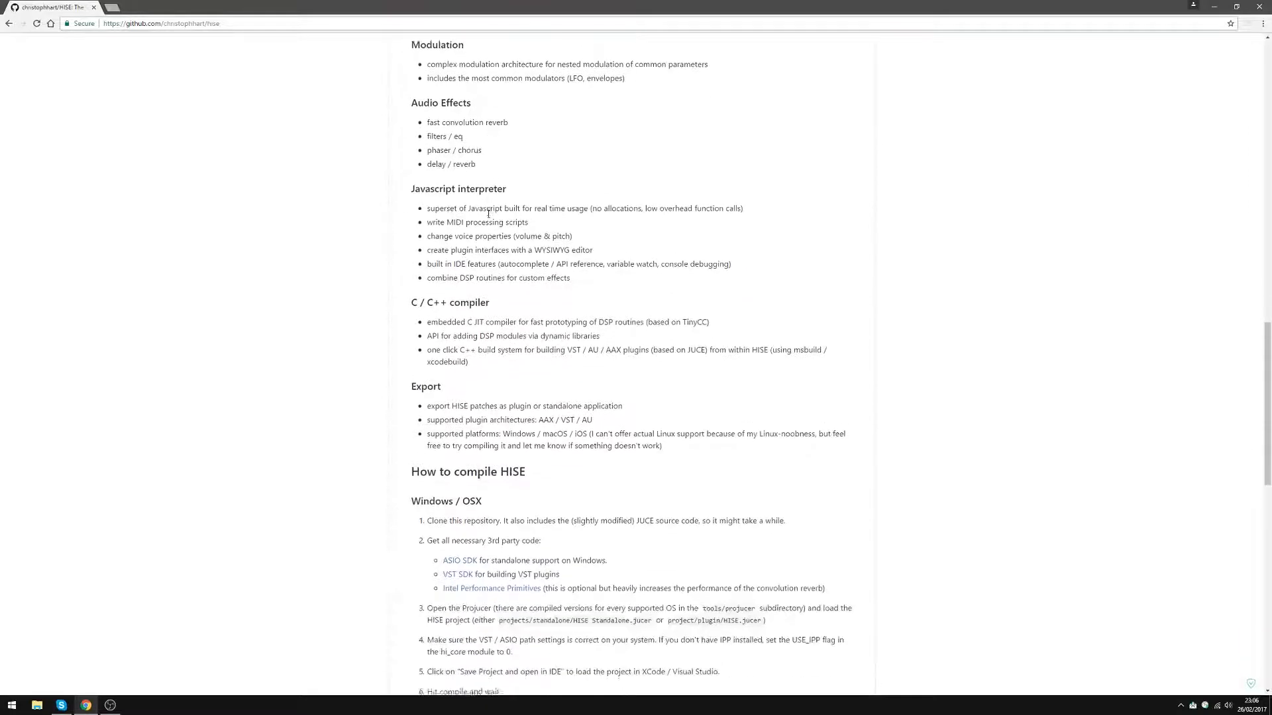
pyautogui.scroll(-4, 488, 214)
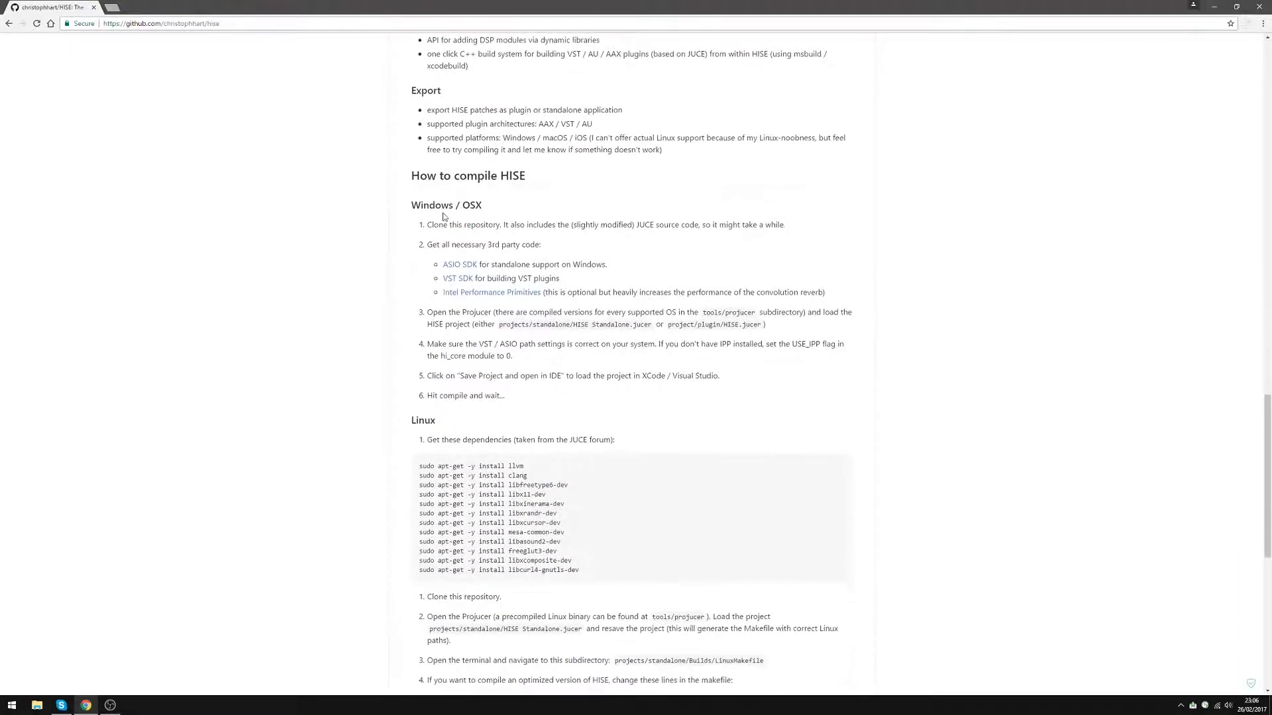
pyautogui.scroll(-1, 443, 217)
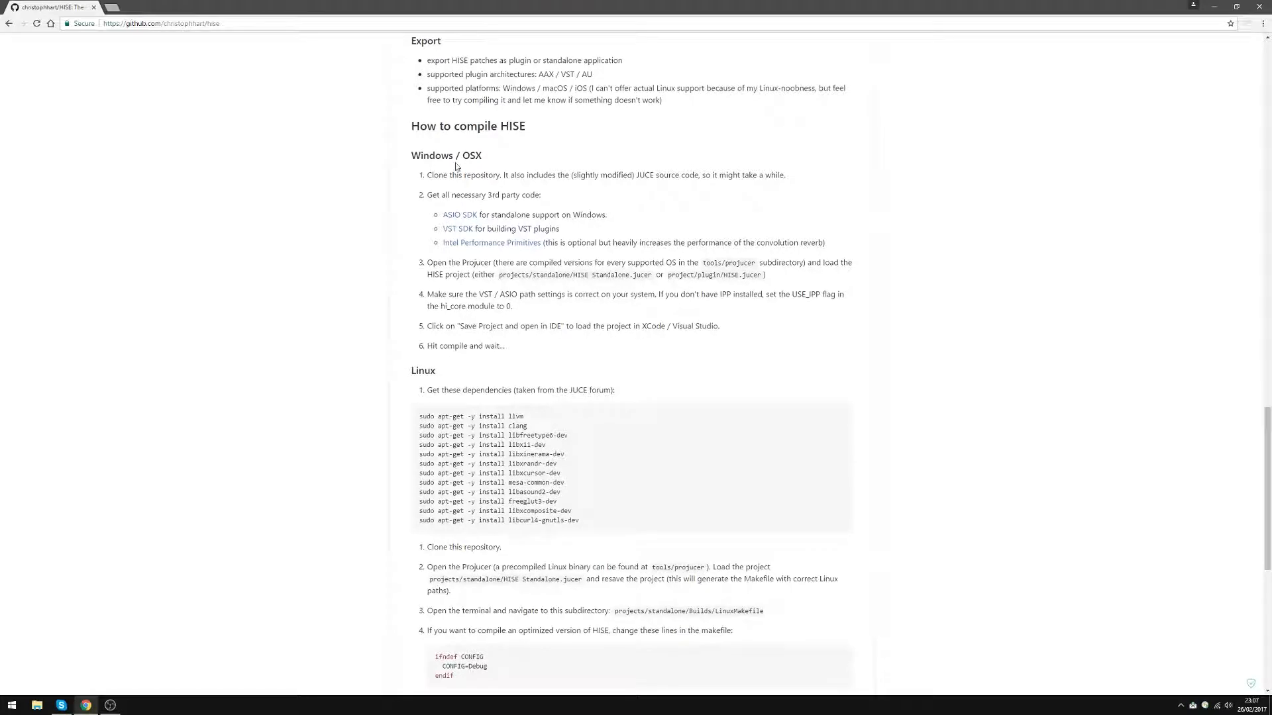
pyautogui.scroll(2, 732, 126)
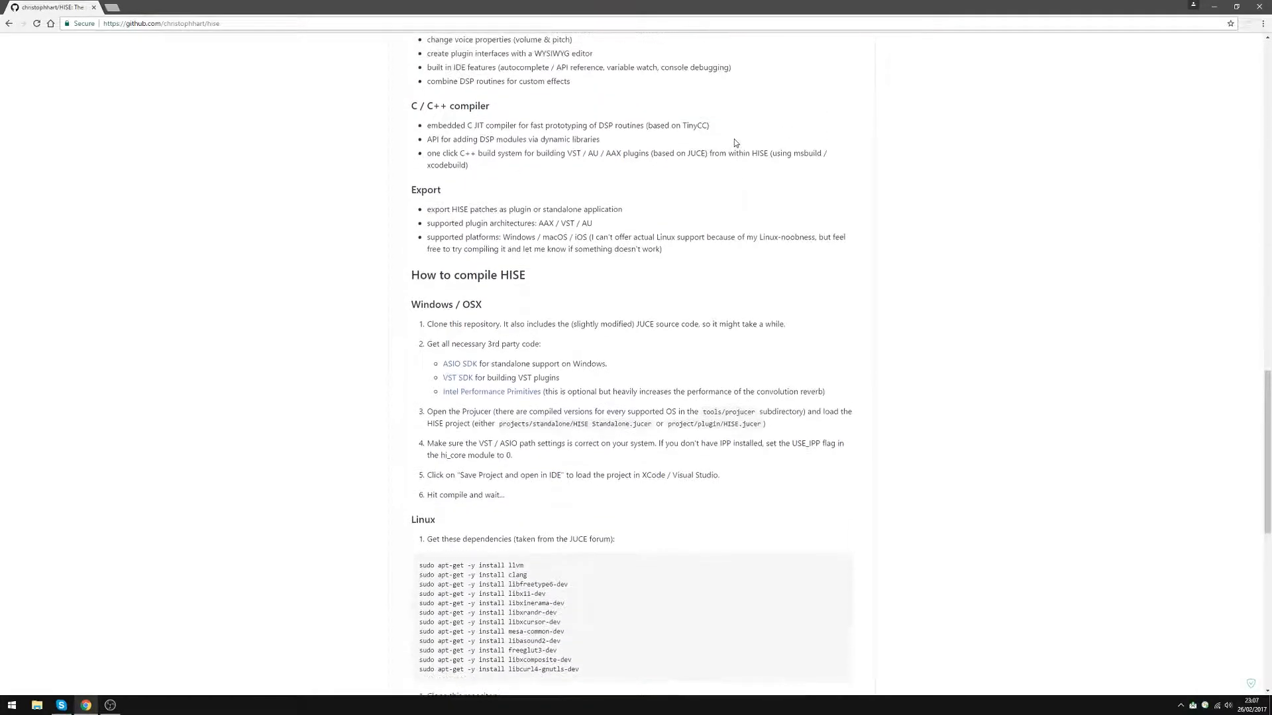
pyautogui.scroll(-1, 734, 159)
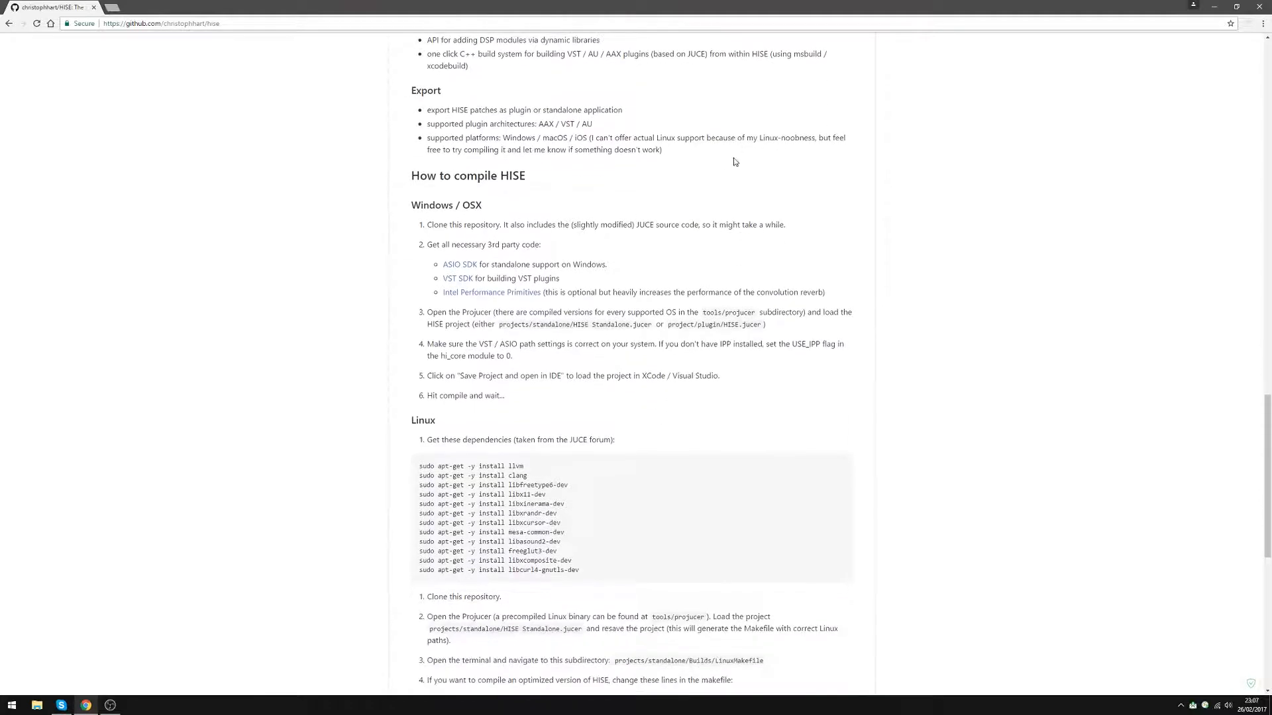
# Step: Examine the Linux instructions in the README, including the dependency install commands and makefile changes
pyautogui.scroll(-2, 426, 317)
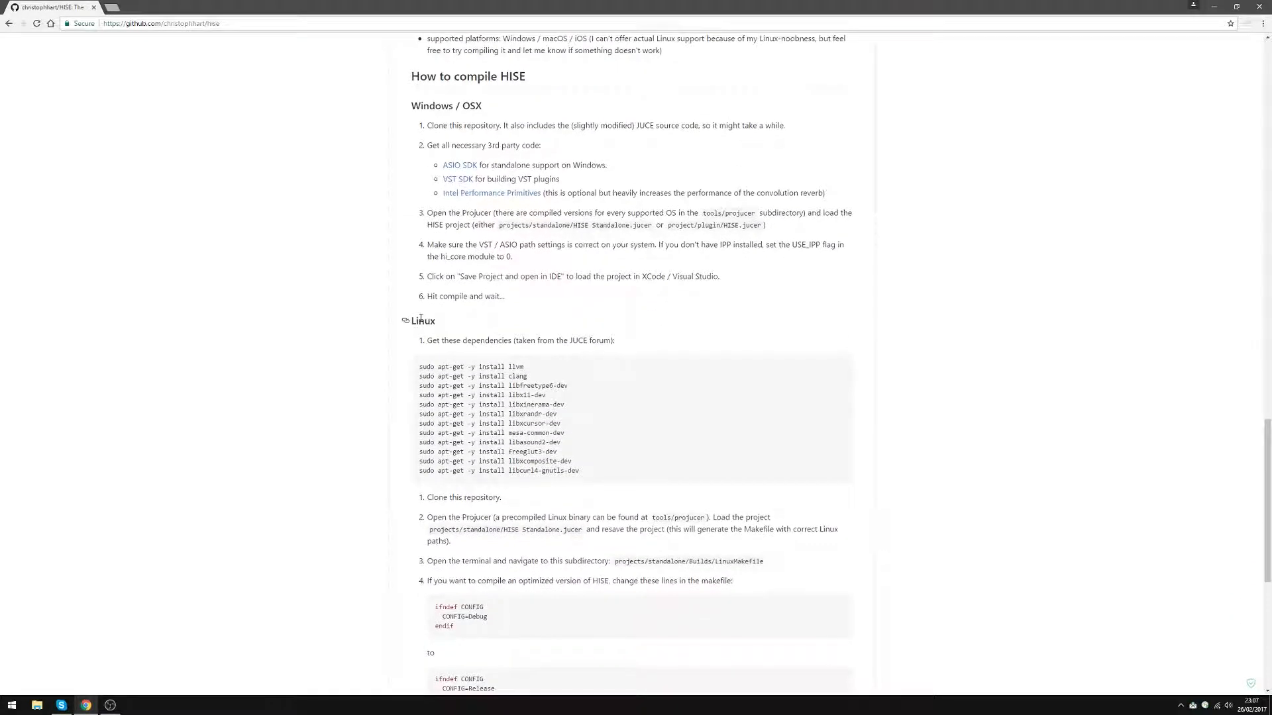
pyautogui.scroll(-3, 510, 320)
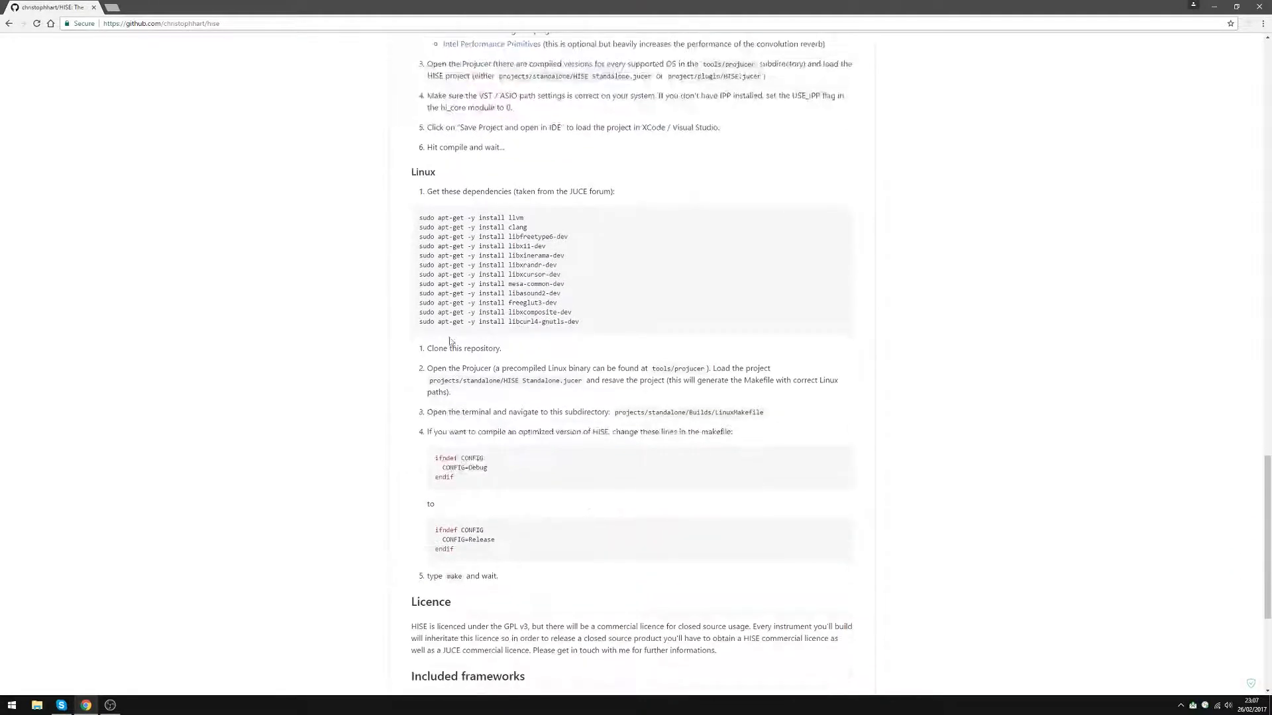
pyautogui.moveTo(426, 167); pyautogui.dragTo(600, 500)
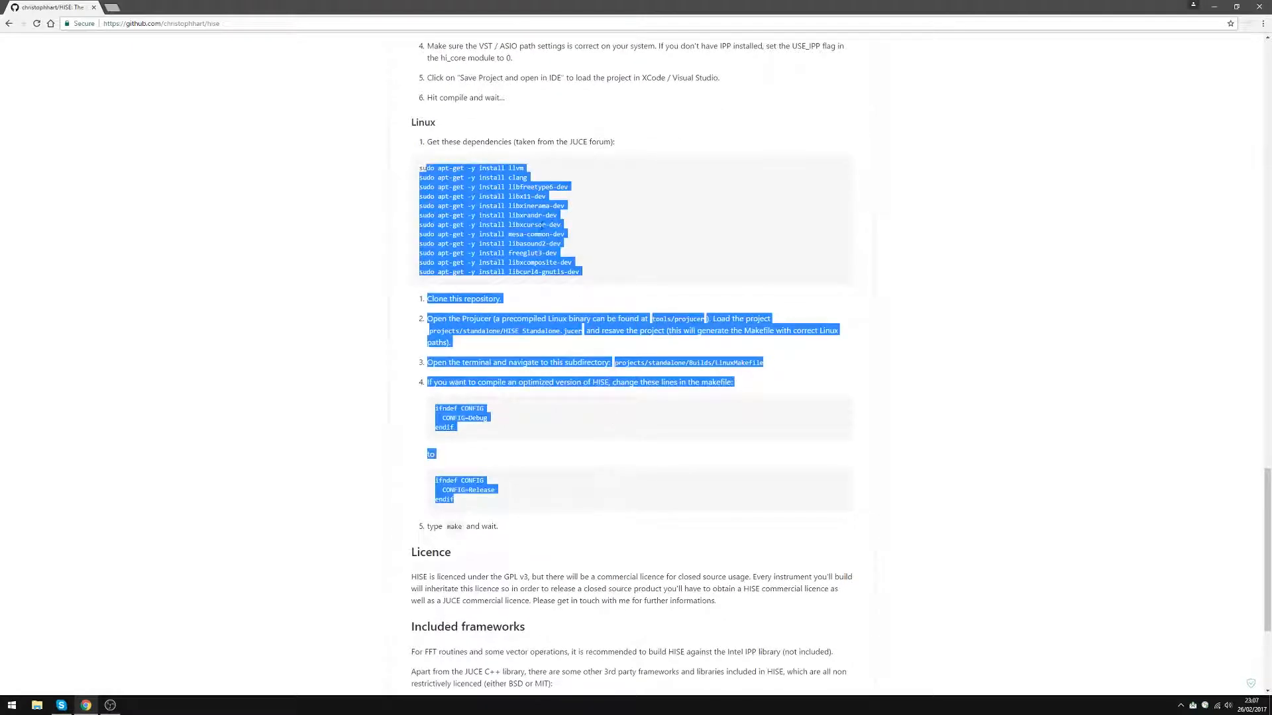
pyautogui.click(544, 224)
pyautogui.moveTo(422, 167); pyautogui.dragTo(552, 512)
pyautogui.click(551, 512)
pyautogui.scroll(2, 533, 298)
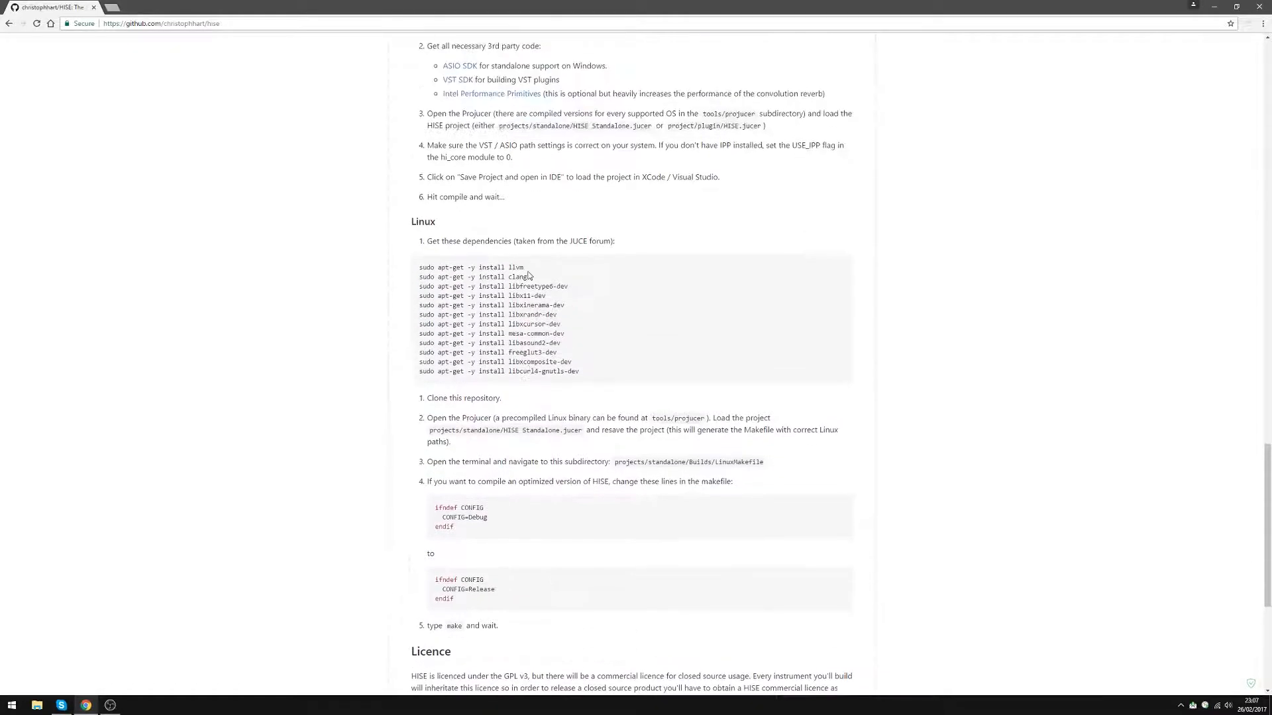
pyautogui.scroll(4, 528, 283)
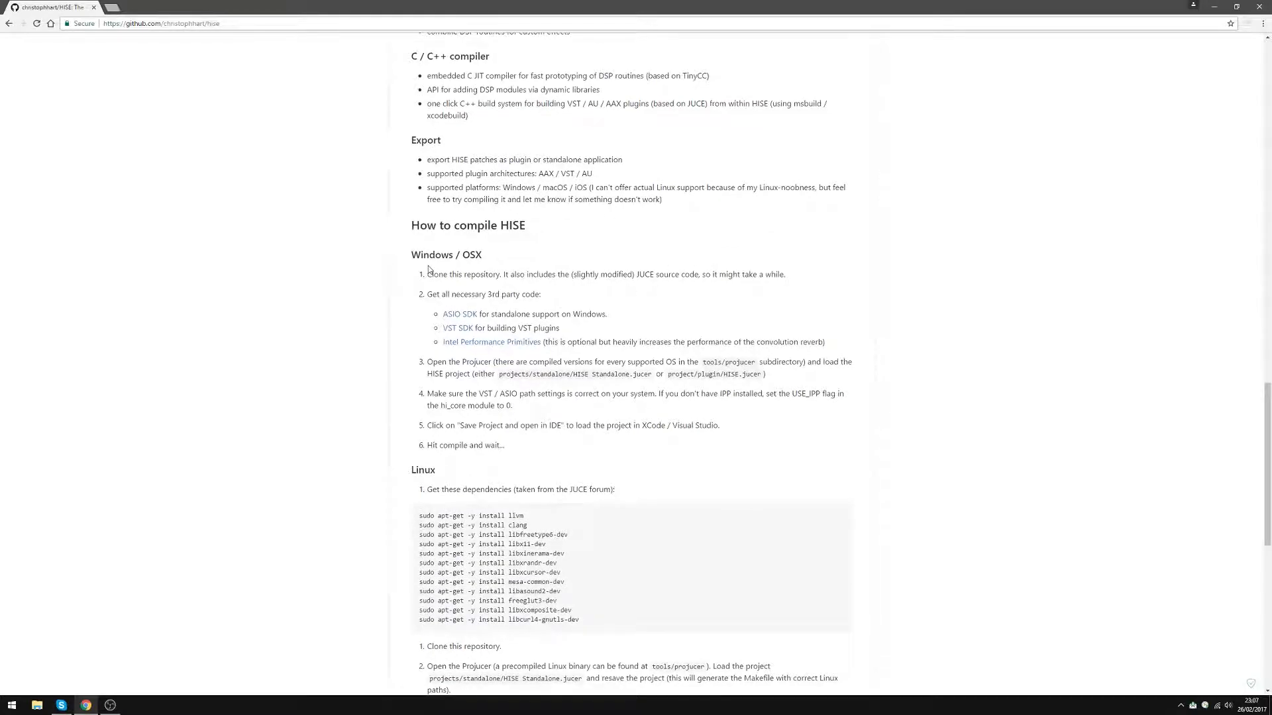
# Step: Open the ASIO SDK and VST SDK downloads listed in the Windows / OSX instructions, cancelling each save
pyautogui.click(460, 316)
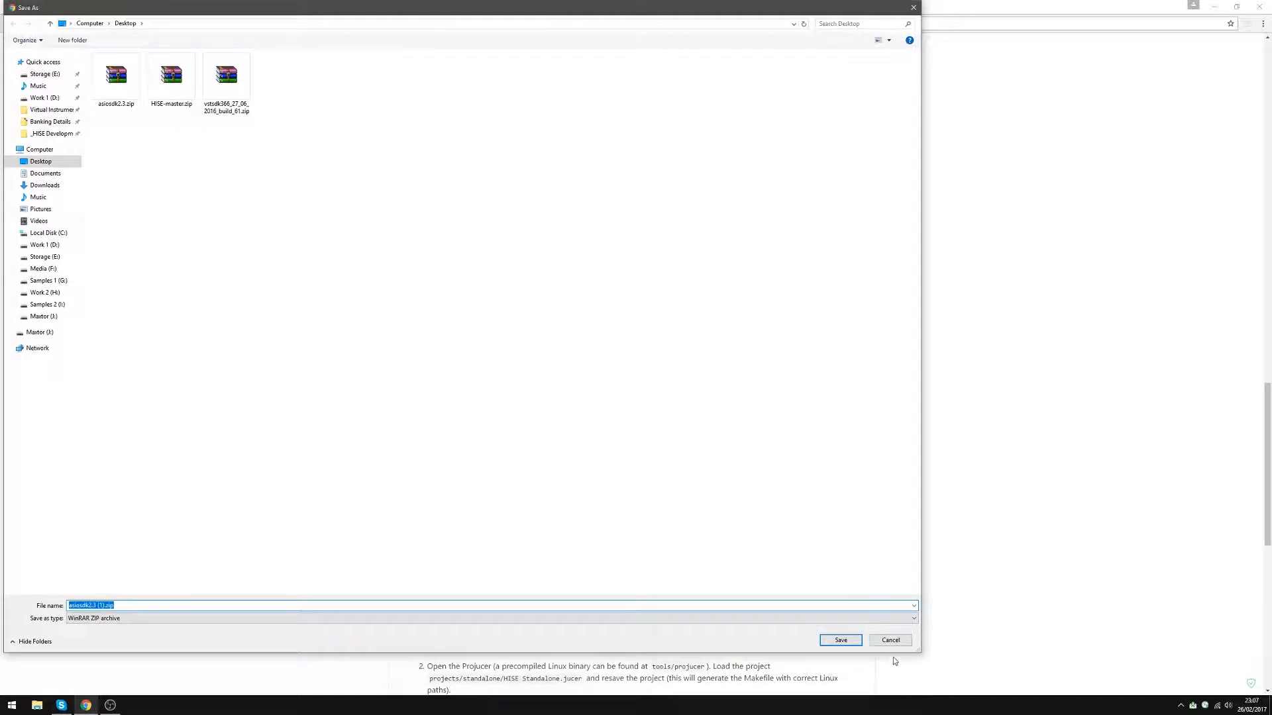
pyautogui.click(890, 640)
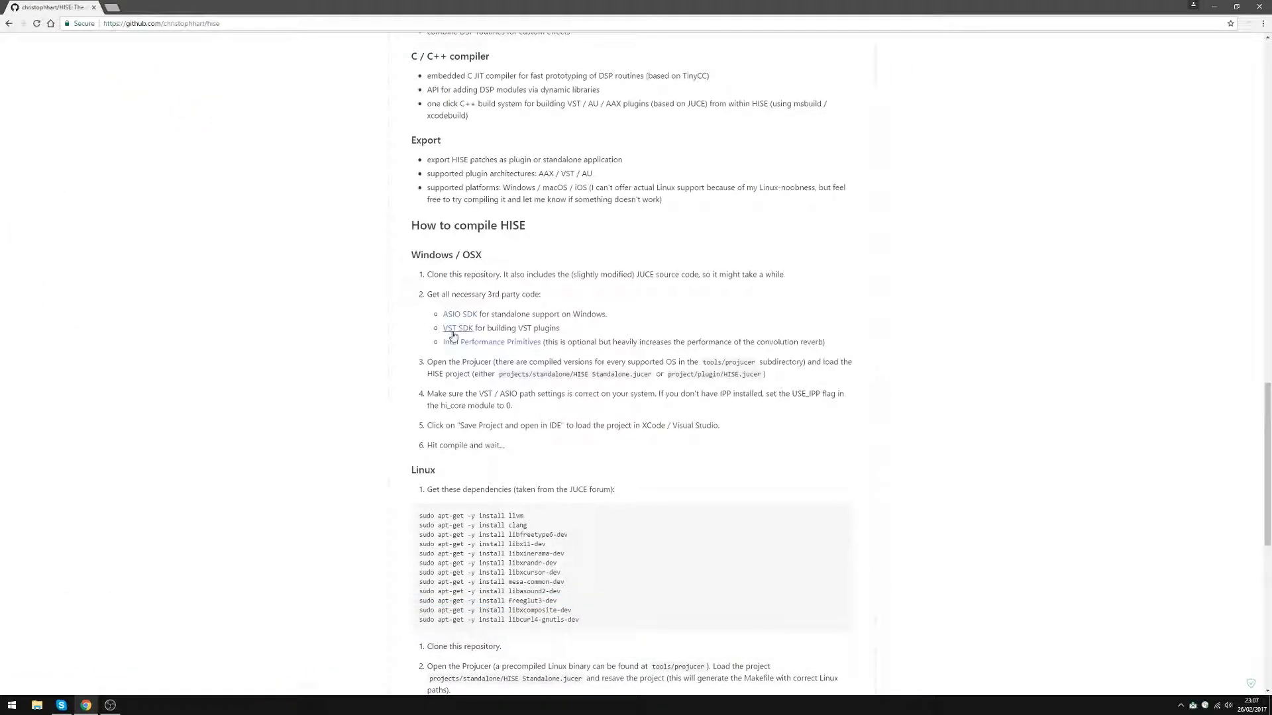
pyautogui.click(454, 330)
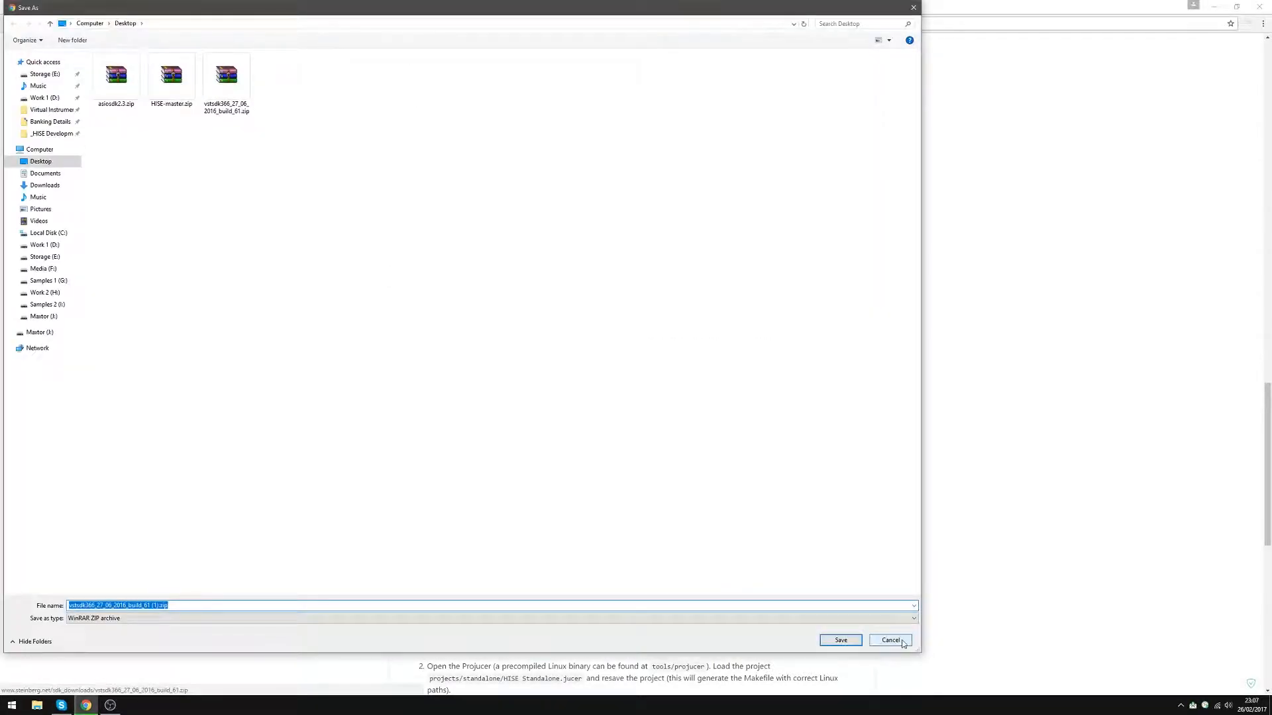
pyautogui.click(890, 639)
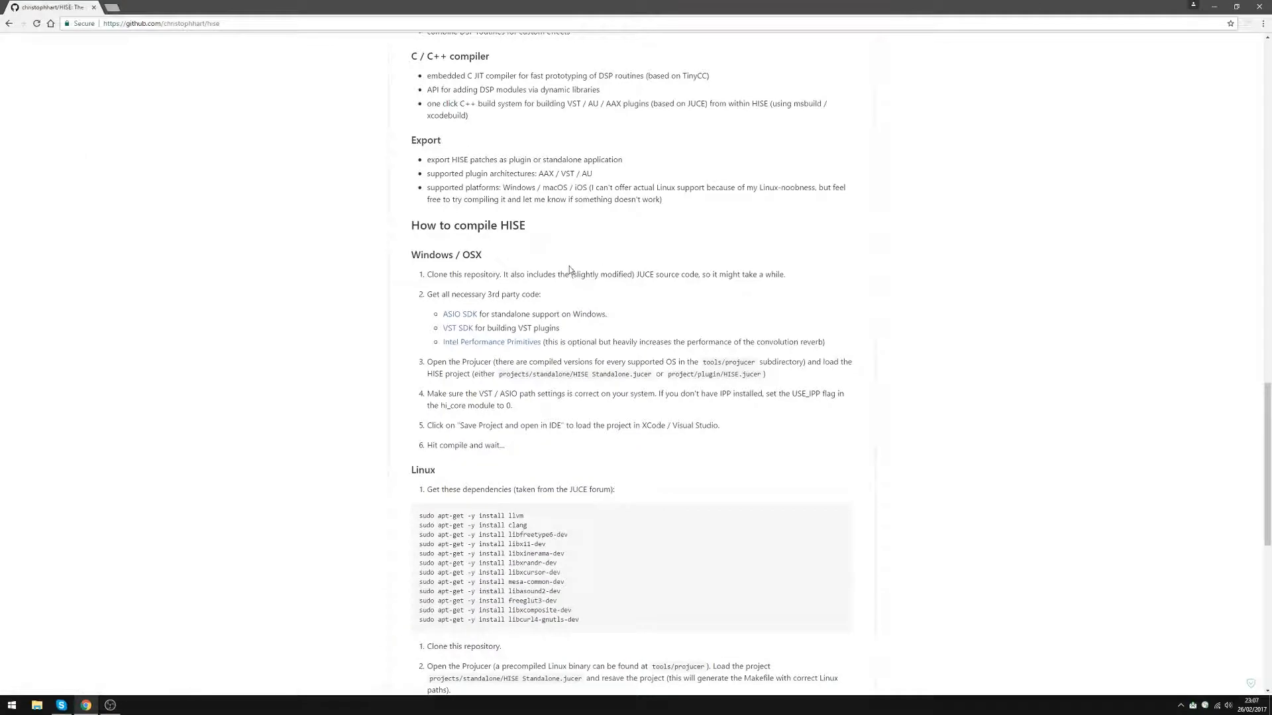
# Step: View Intel's free Performance Primitives page and its registration form, then return to the HISE README
pyautogui.click(473, 343)
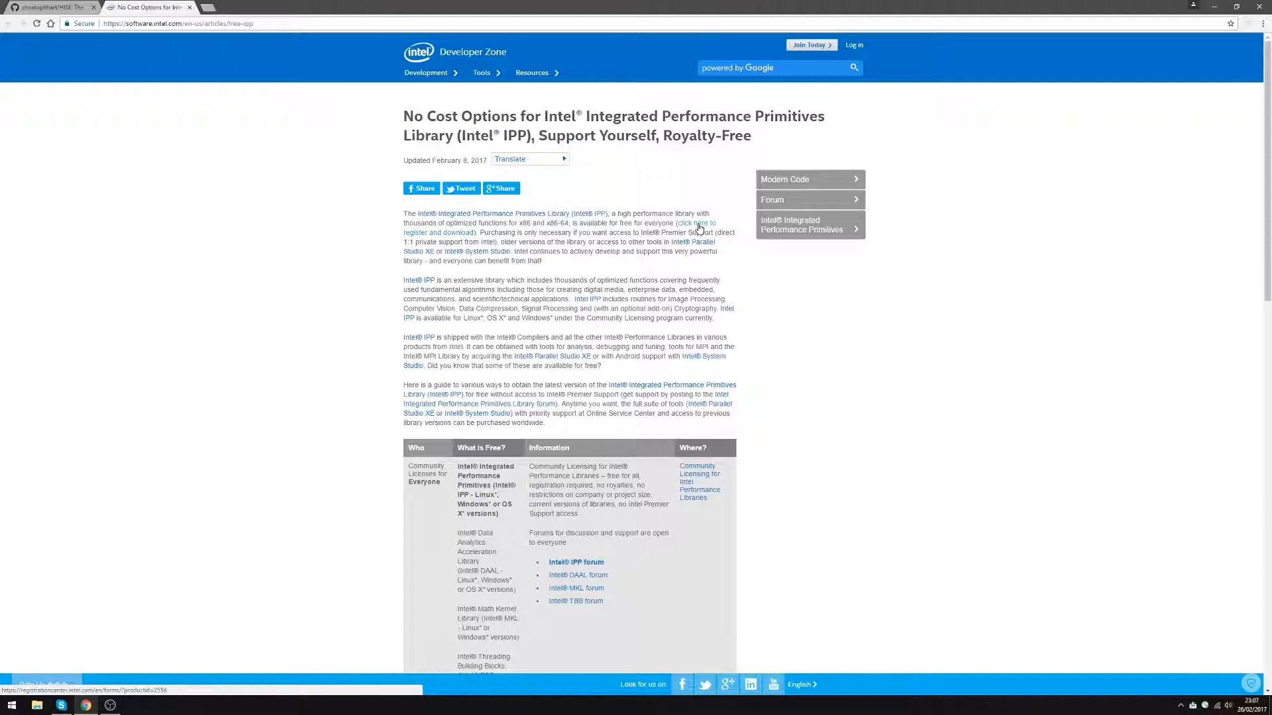
pyautogui.click(699, 228)
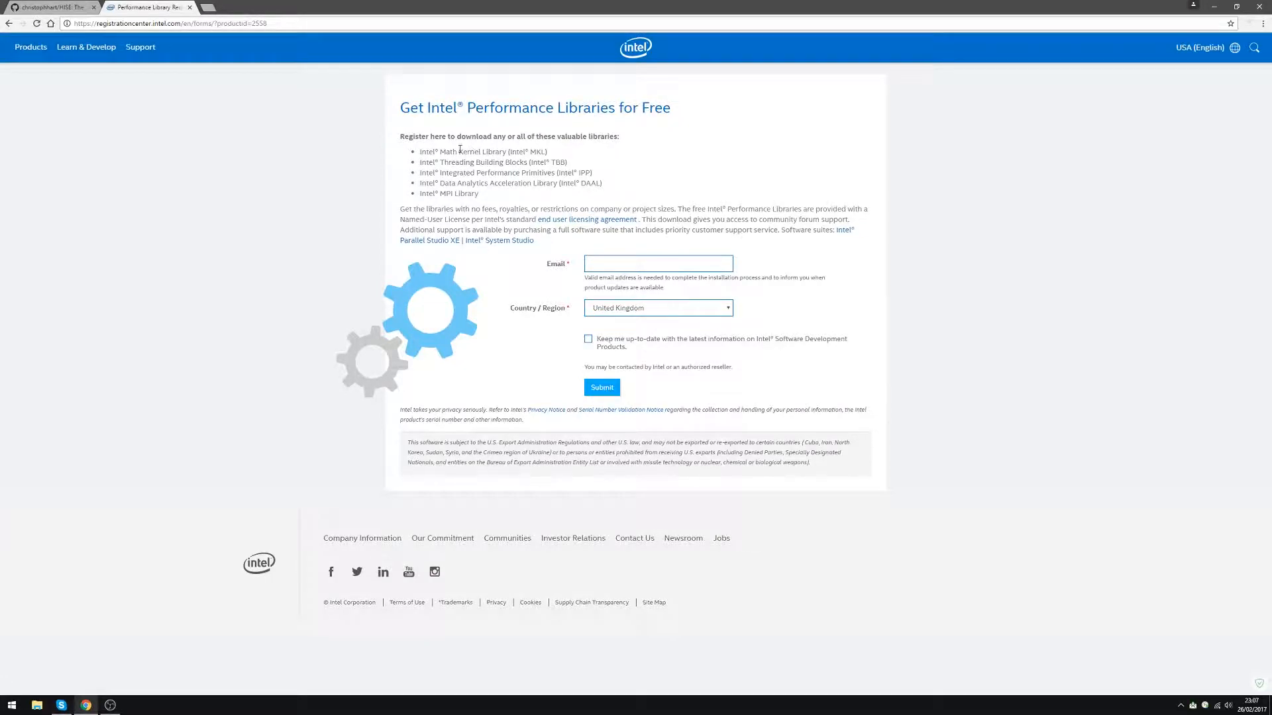
pyautogui.hotkey('ctrl', 'w')
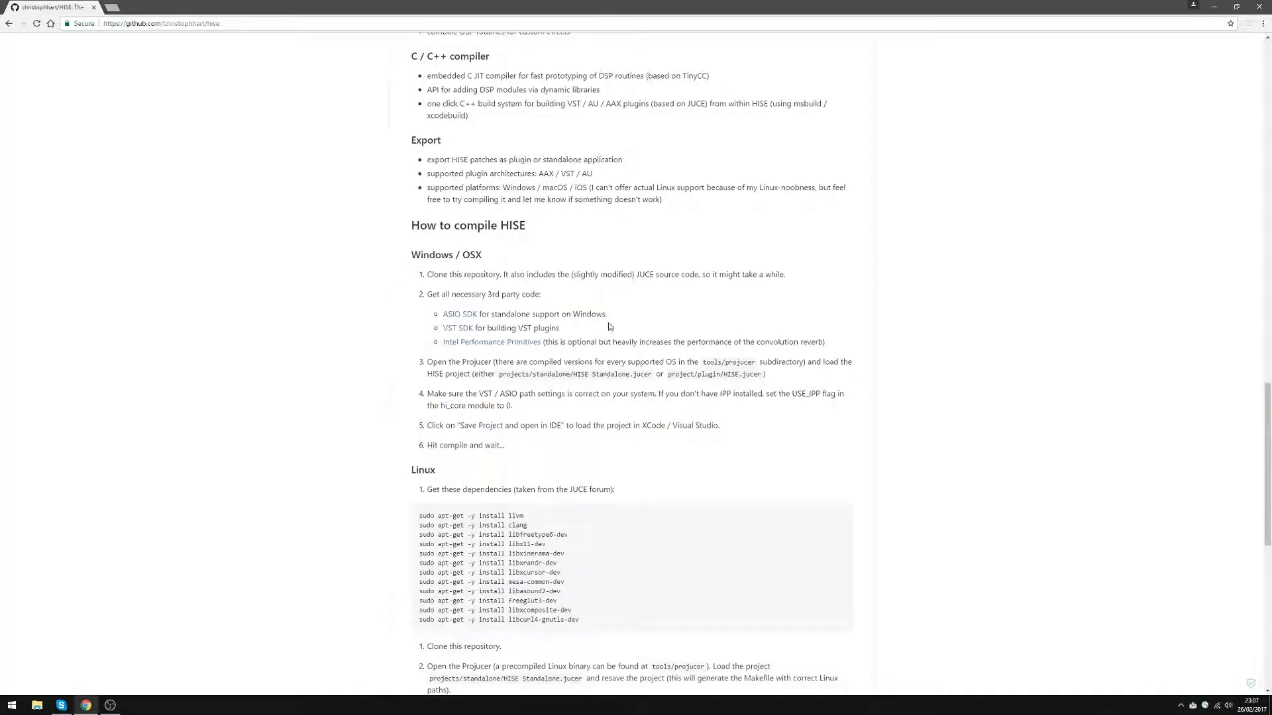
pyautogui.scroll(-1, 613, 335)
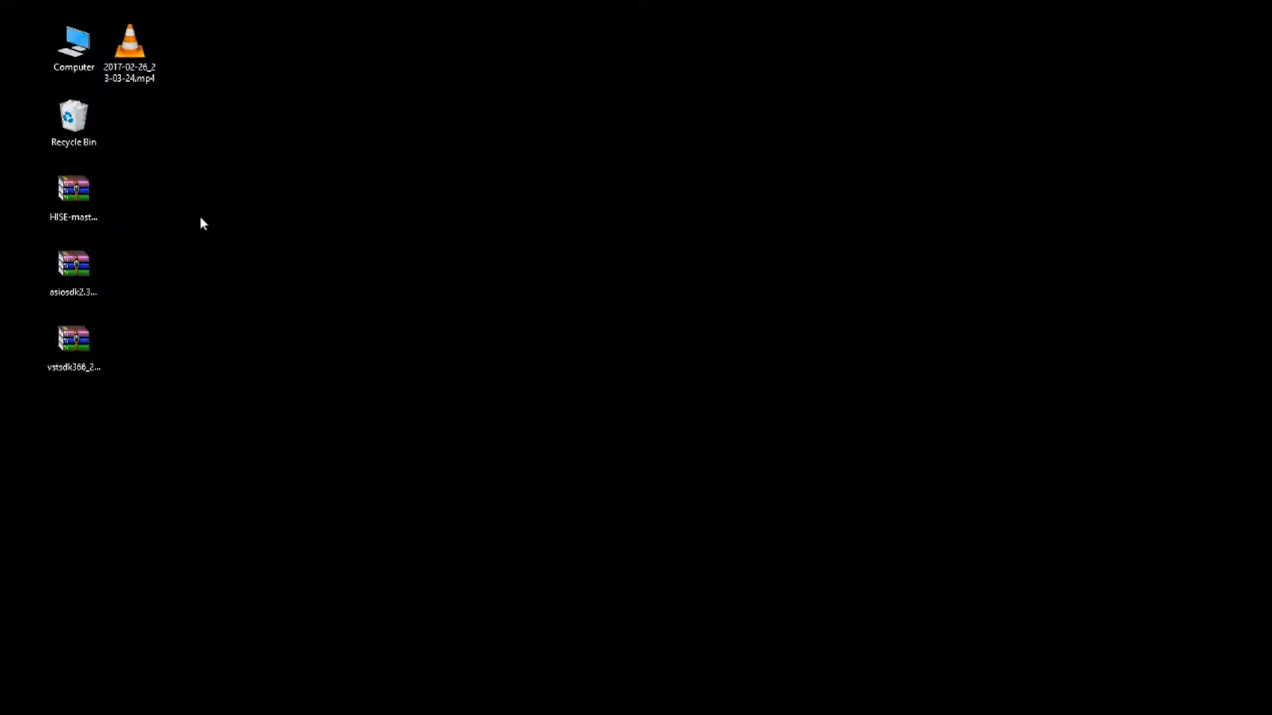
# Step: Extract HISE-master.zip onto the desktop with WinRAR and move the archive to the Recycle Bin
pyautogui.moveTo(146, 203); pyautogui.dragTo(46, 405)
pyautogui.click(47, 192)
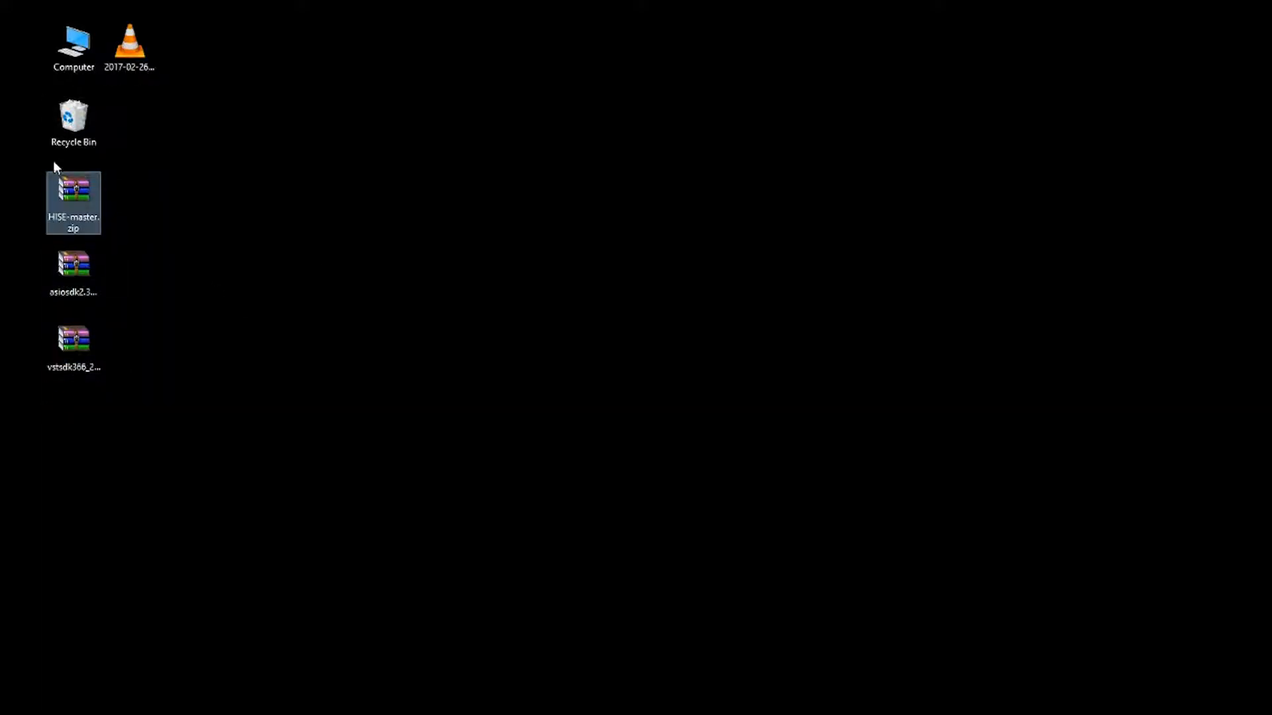
pyautogui.rightClick(75, 205)
pyautogui.moveTo(159, 251)
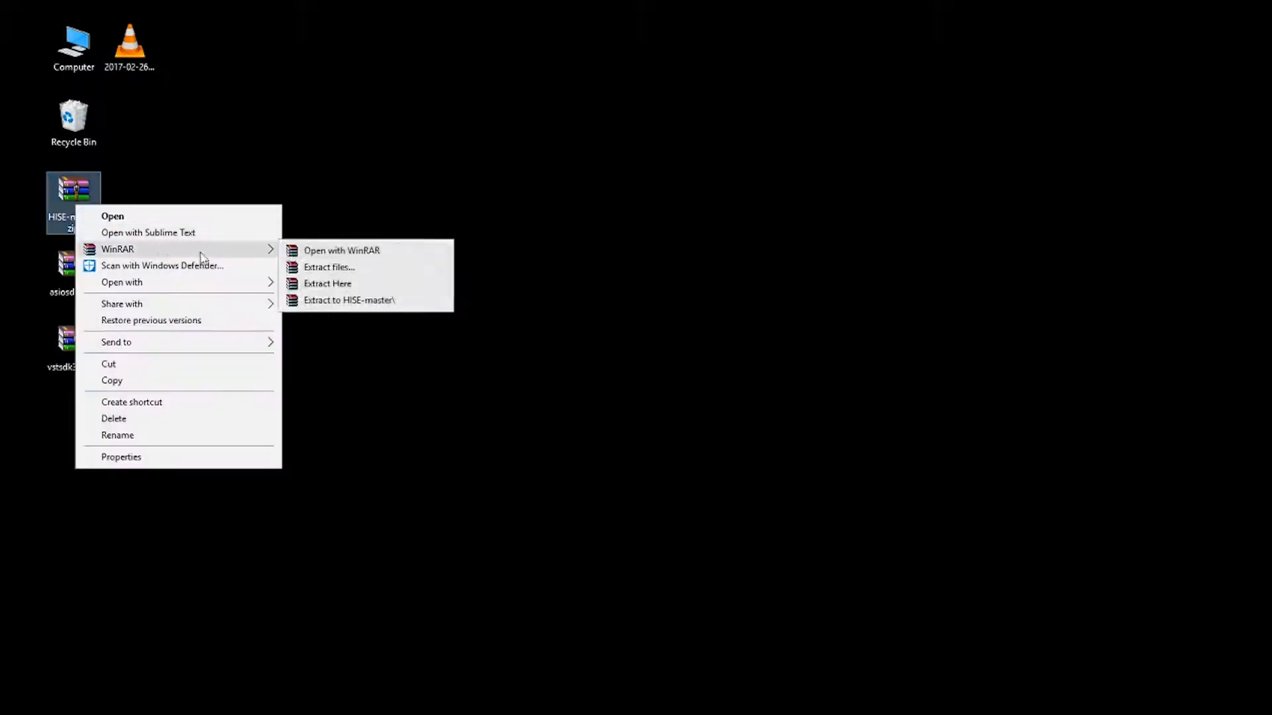
pyautogui.click(361, 284)
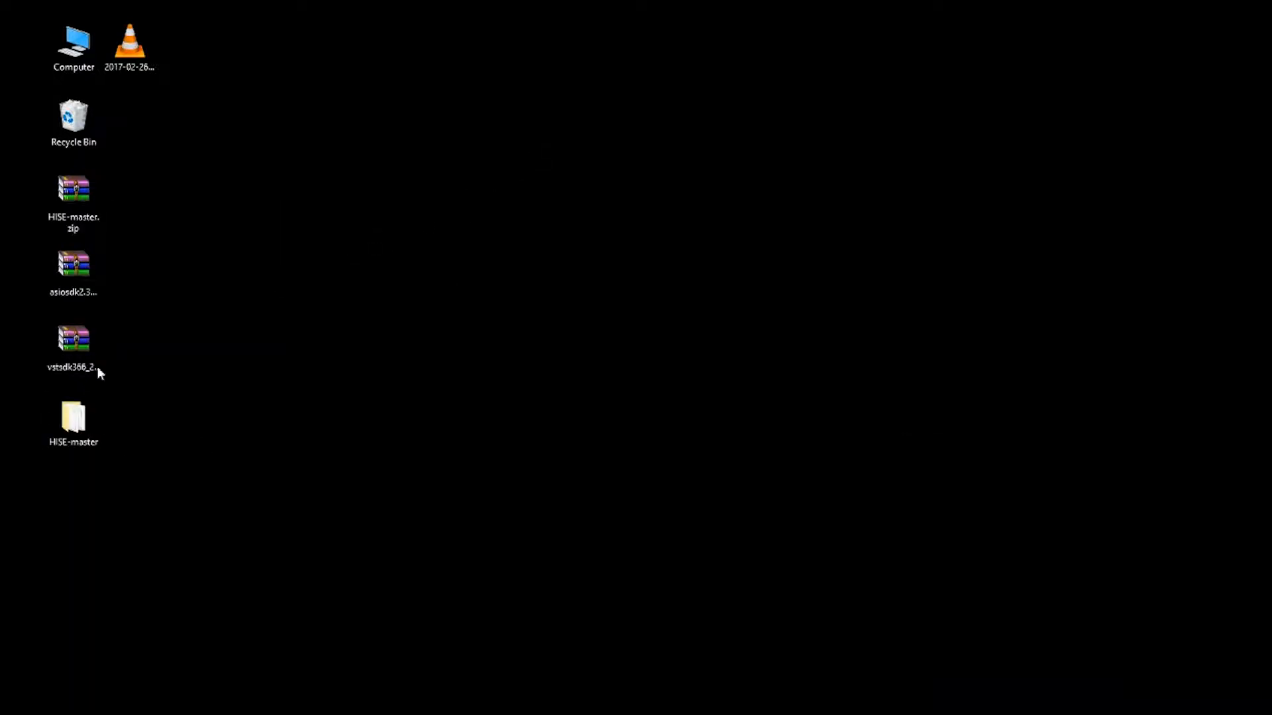
pyautogui.moveTo(65, 220); pyautogui.dragTo(62, 127)
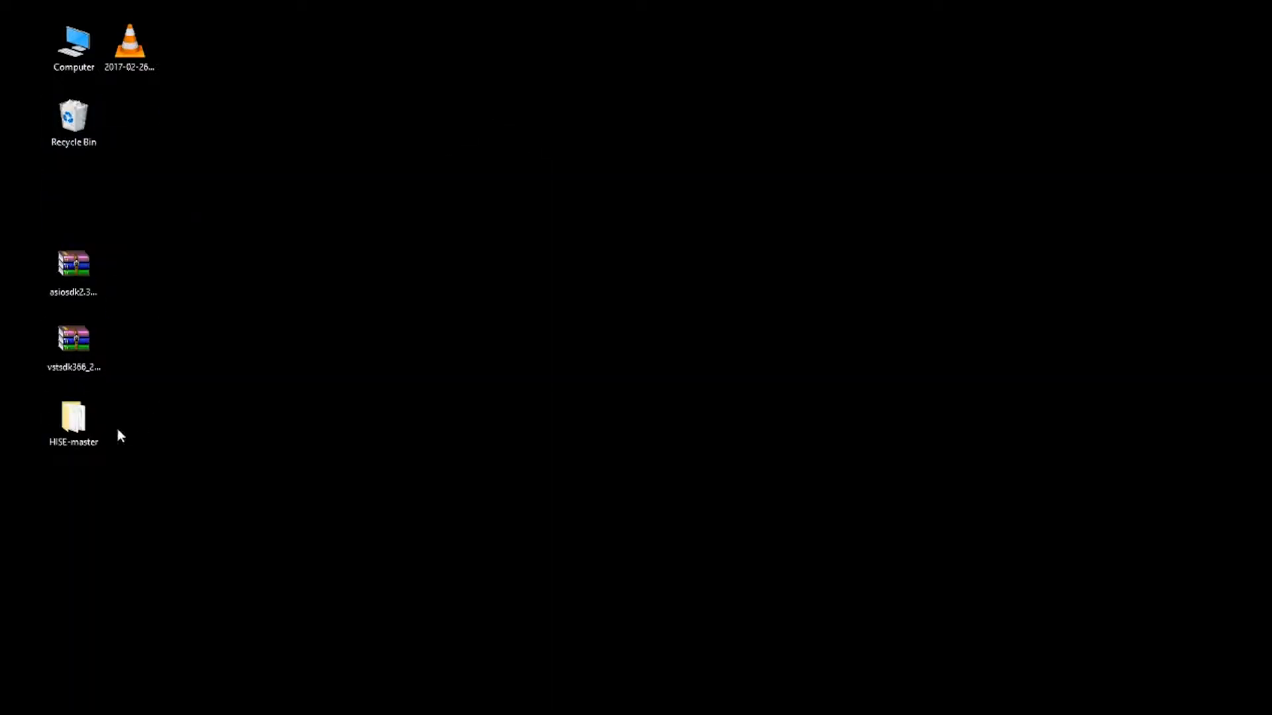
# Step: Move the extracted HISE-master folder to the middle of the desktop and open its tools\SDK subfolder
pyautogui.moveTo(100, 429); pyautogui.dragTo(686, 366)
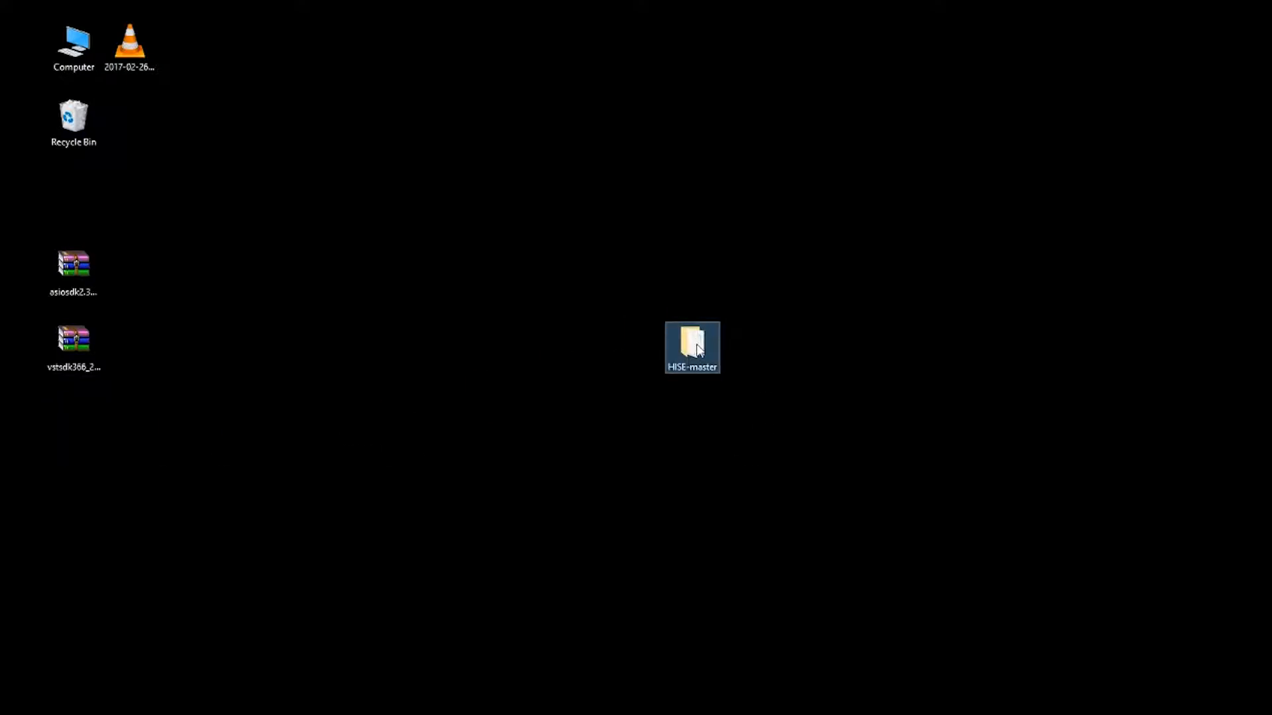
pyautogui.doubleClick(698, 351)
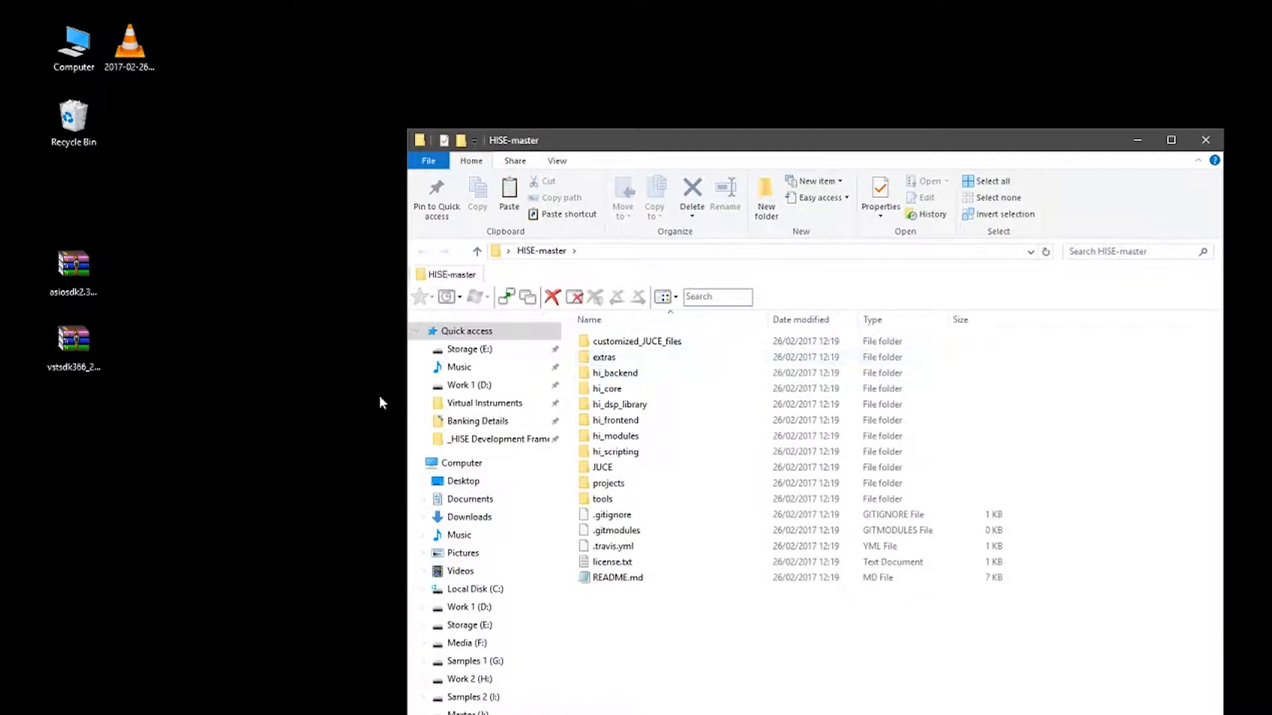
pyautogui.doubleClick(604, 502)
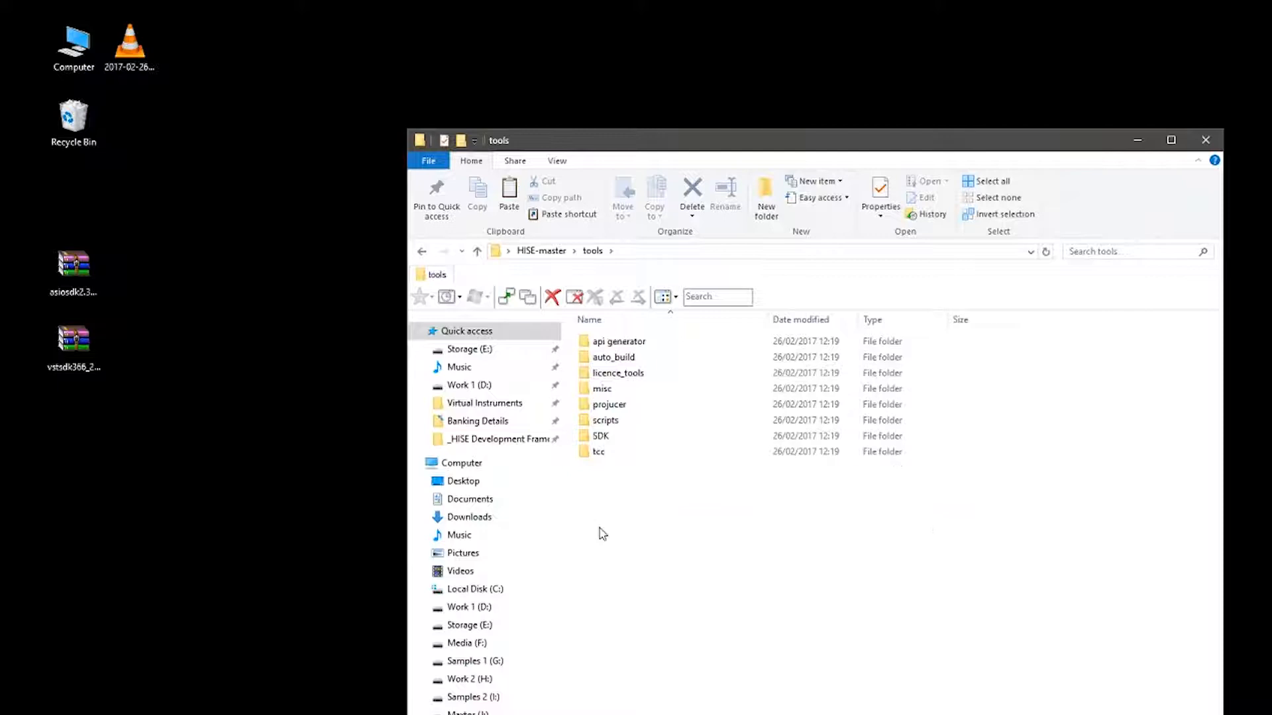
pyautogui.doubleClick(604, 436)
# Step: Extract asiosdk2.3.zip and vstsdk366_27_06_2016_build_61.zip from the desktop into the HISE-master\tools\SDK folder with WinRAR
pyautogui.moveTo(183, 219); pyautogui.dragTo(48, 403)
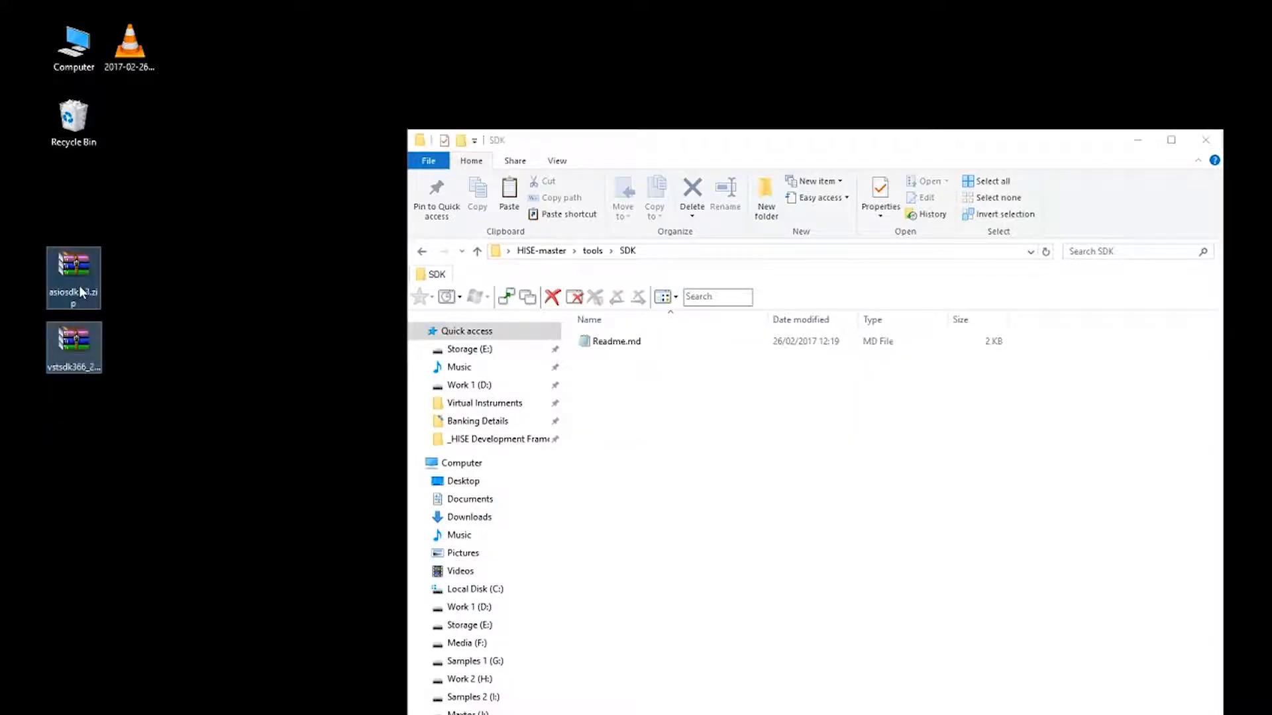
pyautogui.moveTo(81, 291); pyautogui.dragTo(249, 366)
pyautogui.click(275, 298)
pyautogui.click(250, 377)
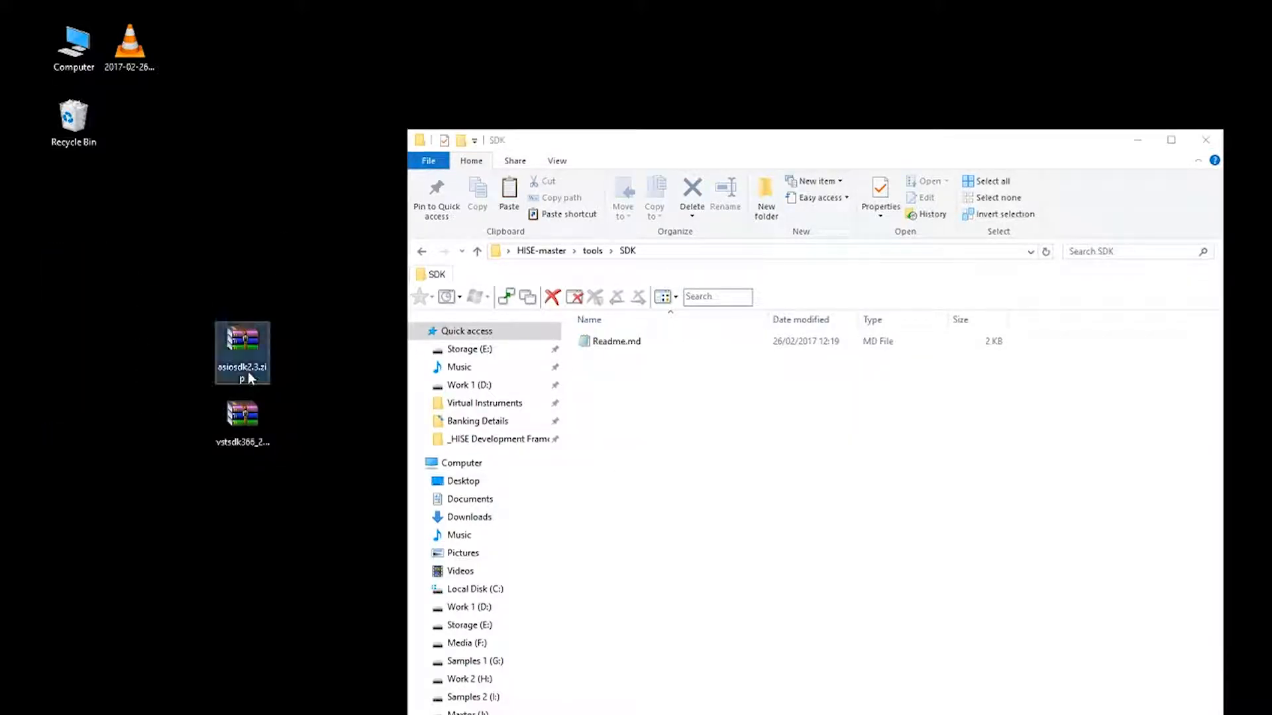
pyautogui.click(245, 416)
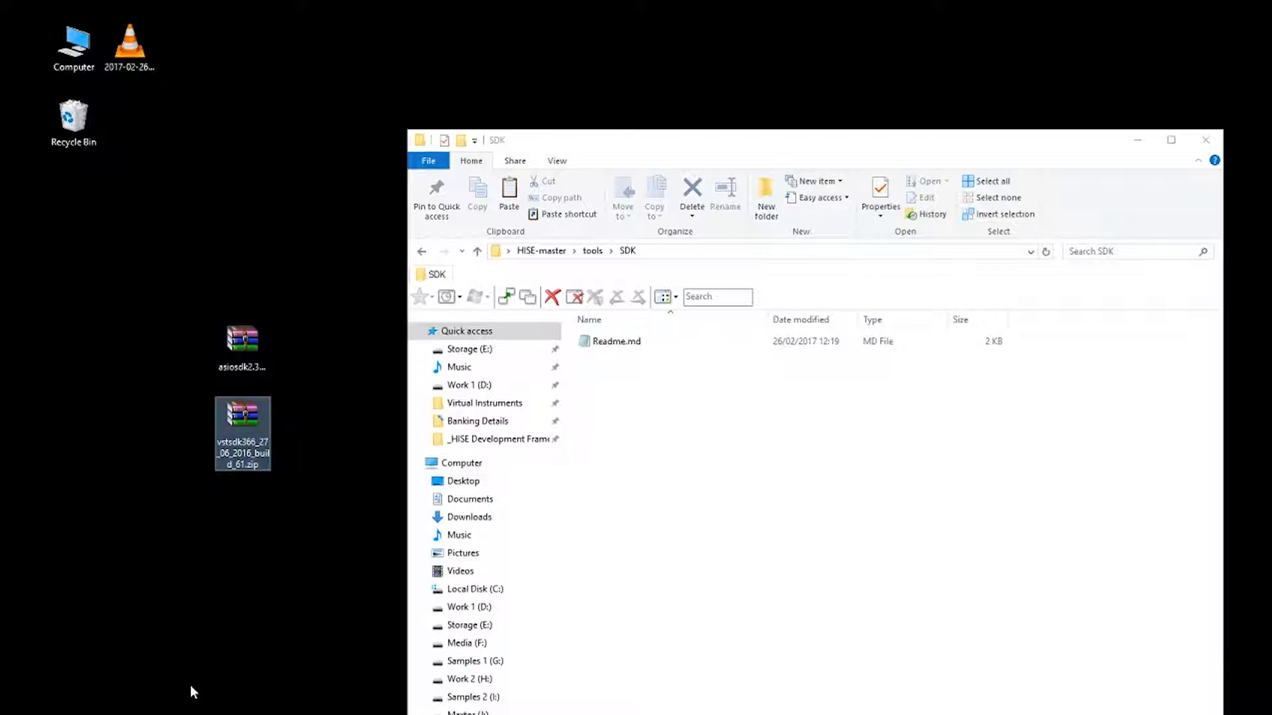
pyautogui.moveTo(301, 304); pyautogui.dragTo(192, 498)
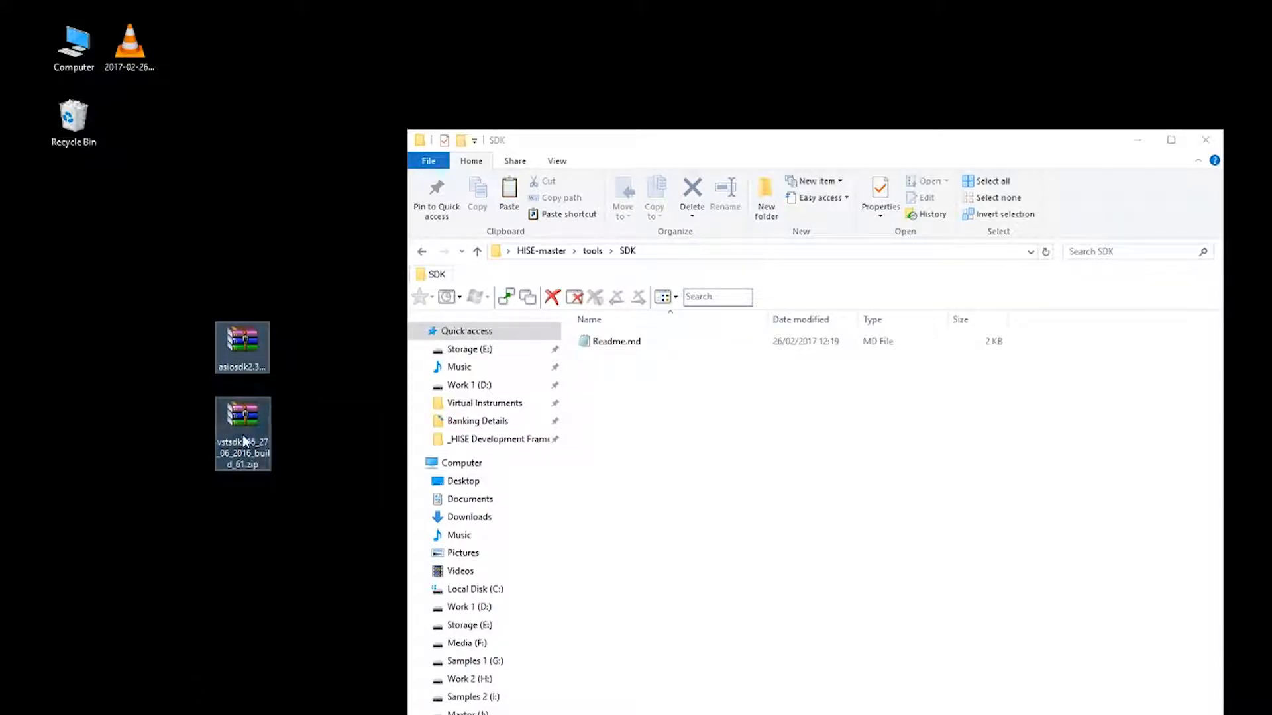
pyautogui.moveTo(245, 441); pyautogui.dragTo(652, 557)
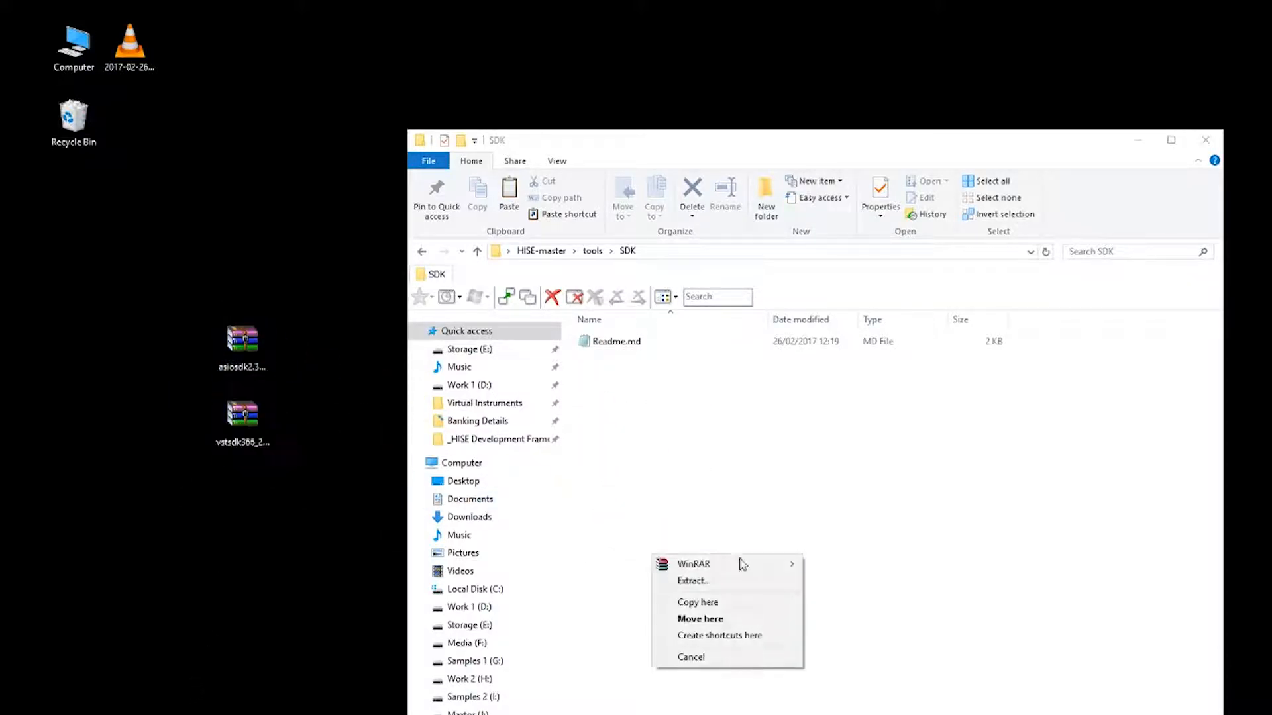
pyautogui.moveTo(743, 564)
pyautogui.click(880, 612)
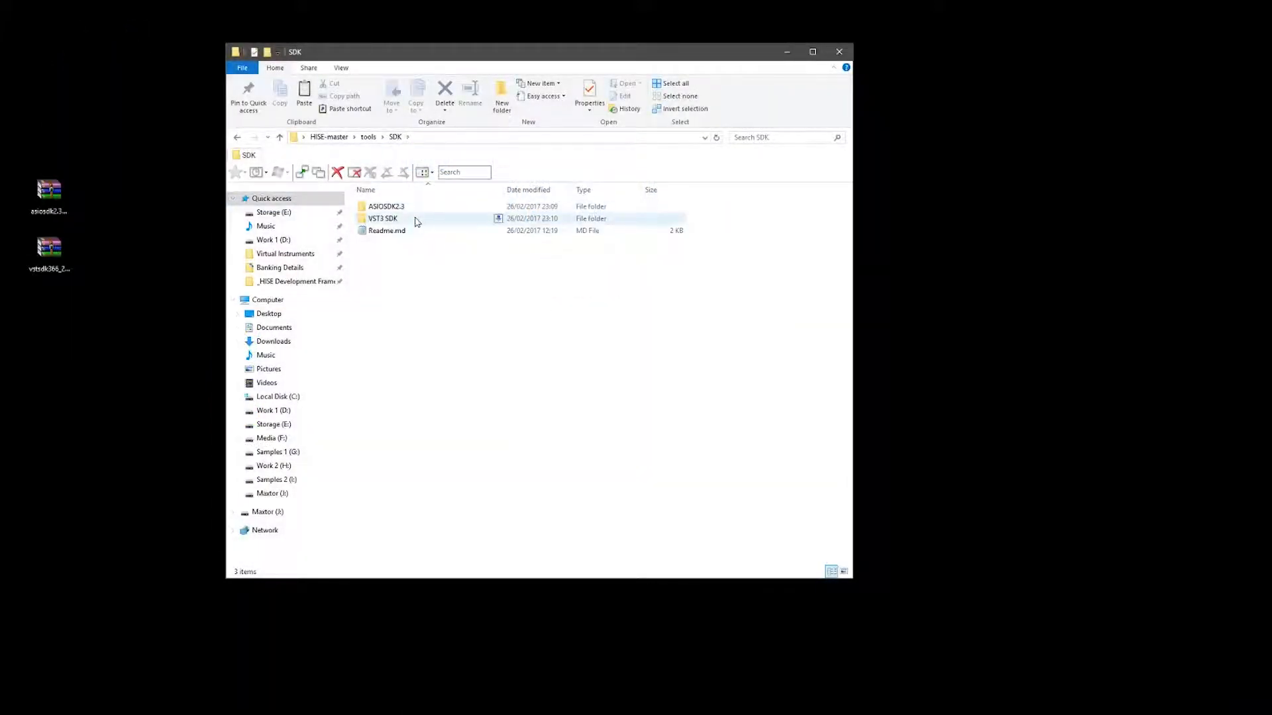
# Step: Check the extracted VST3 SDK and ASIOSDK2.3 folders inside the SDK folder
pyautogui.click(417, 221)
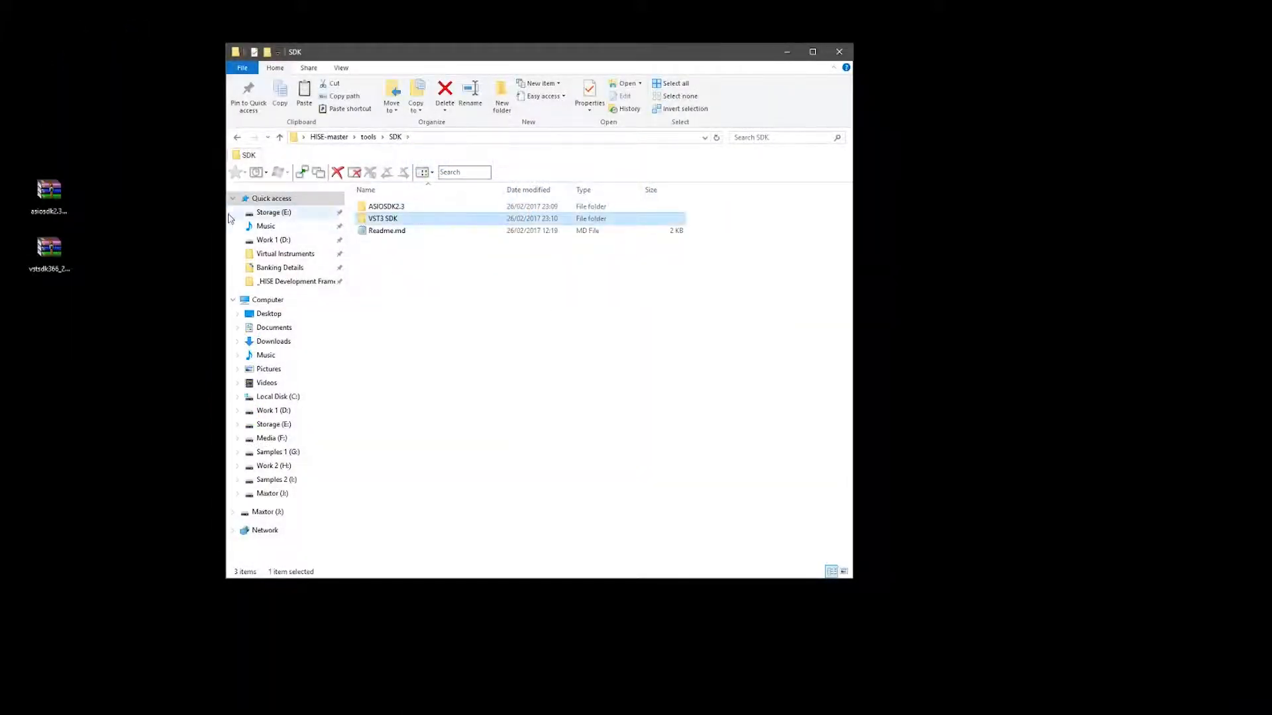
pyautogui.click(423, 210)
pyautogui.hotkey('alt', 'Up')
pyautogui.hotkey('alt', 'Left')
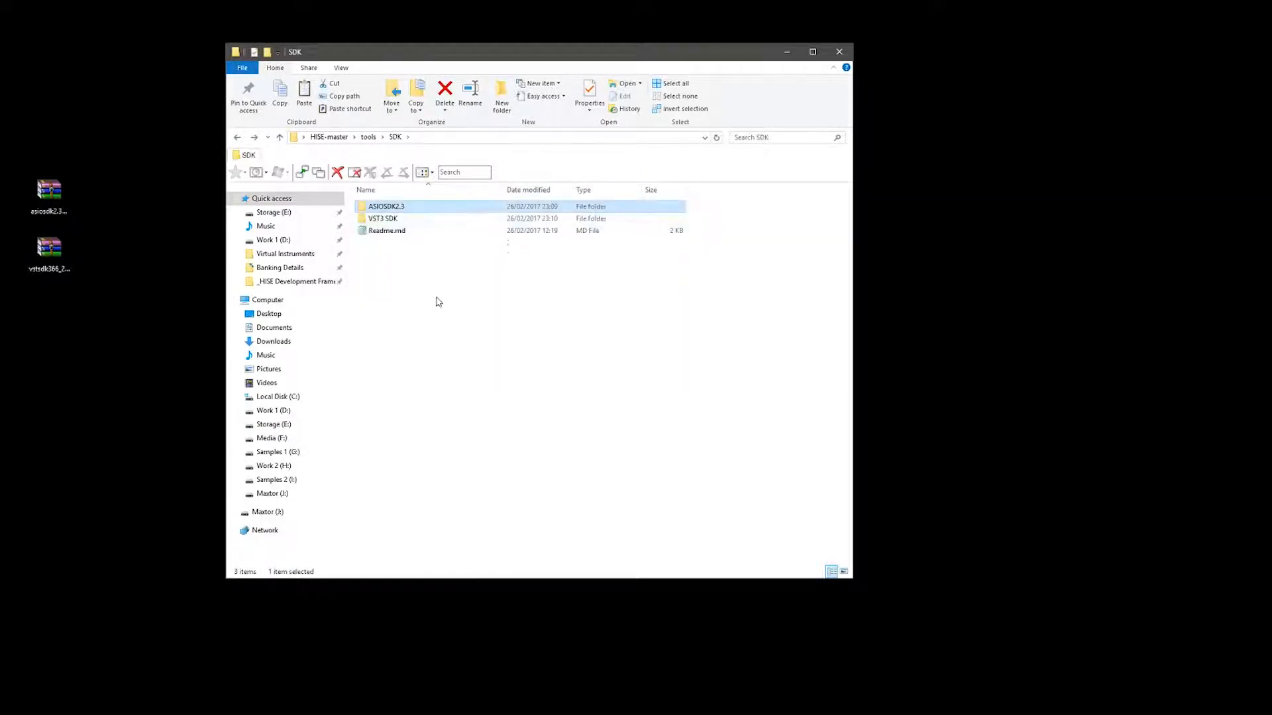
# Step: Return to the HISE-master folder, then reposition its window and the HISE-master folder on the desktop
pyautogui.hotkey('alt', 'Up')
pyautogui.click(328, 137)
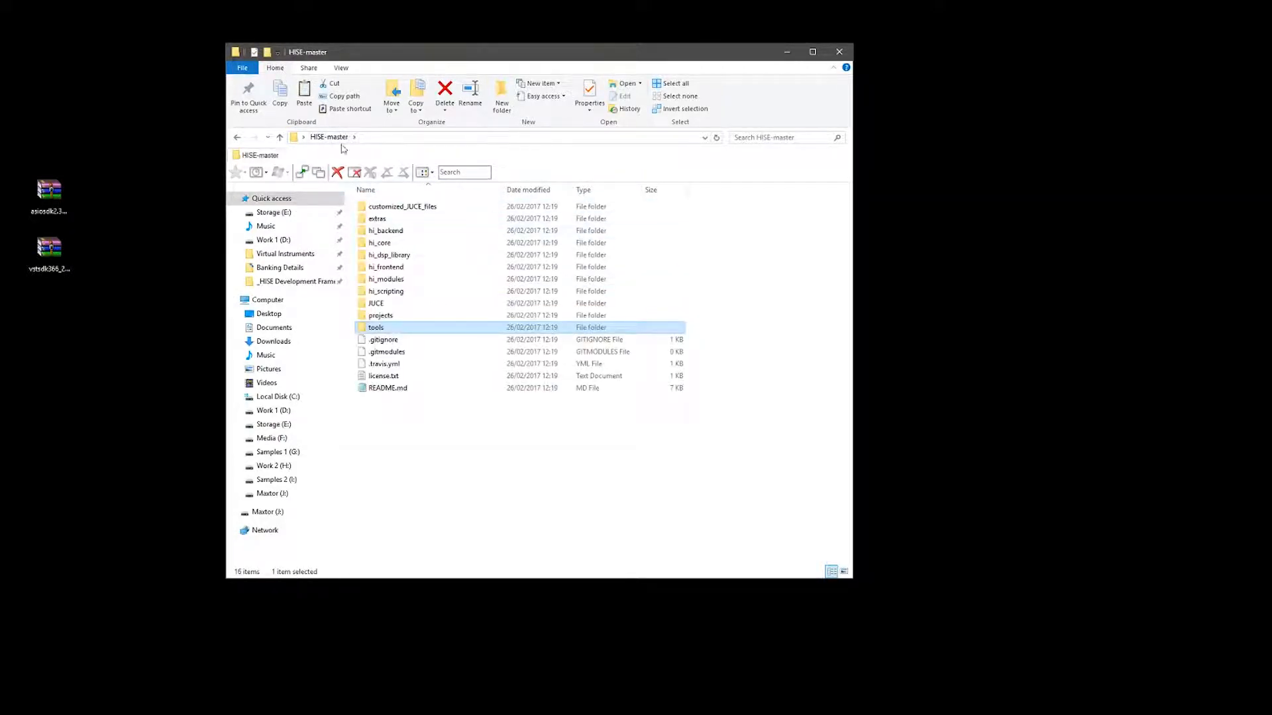
pyautogui.moveTo(463, 52); pyautogui.dragTo(672, 55)
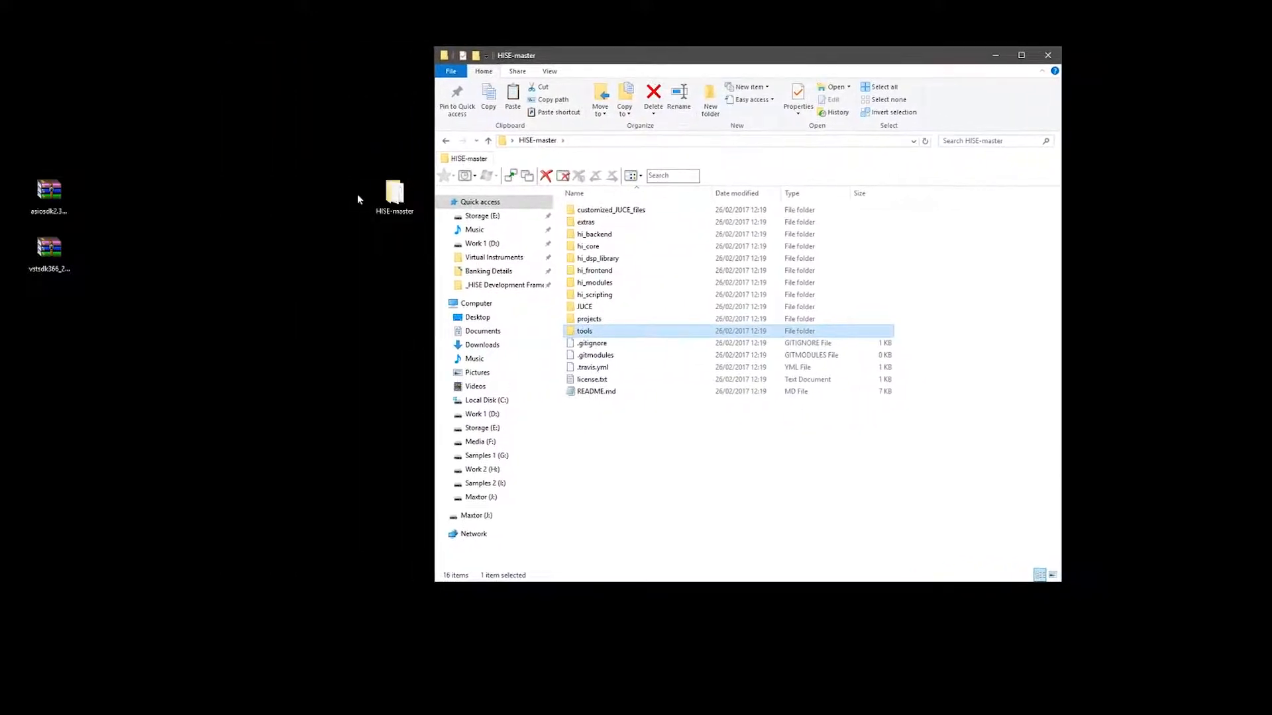
pyautogui.moveTo(395, 192); pyautogui.dragTo(218, 204)
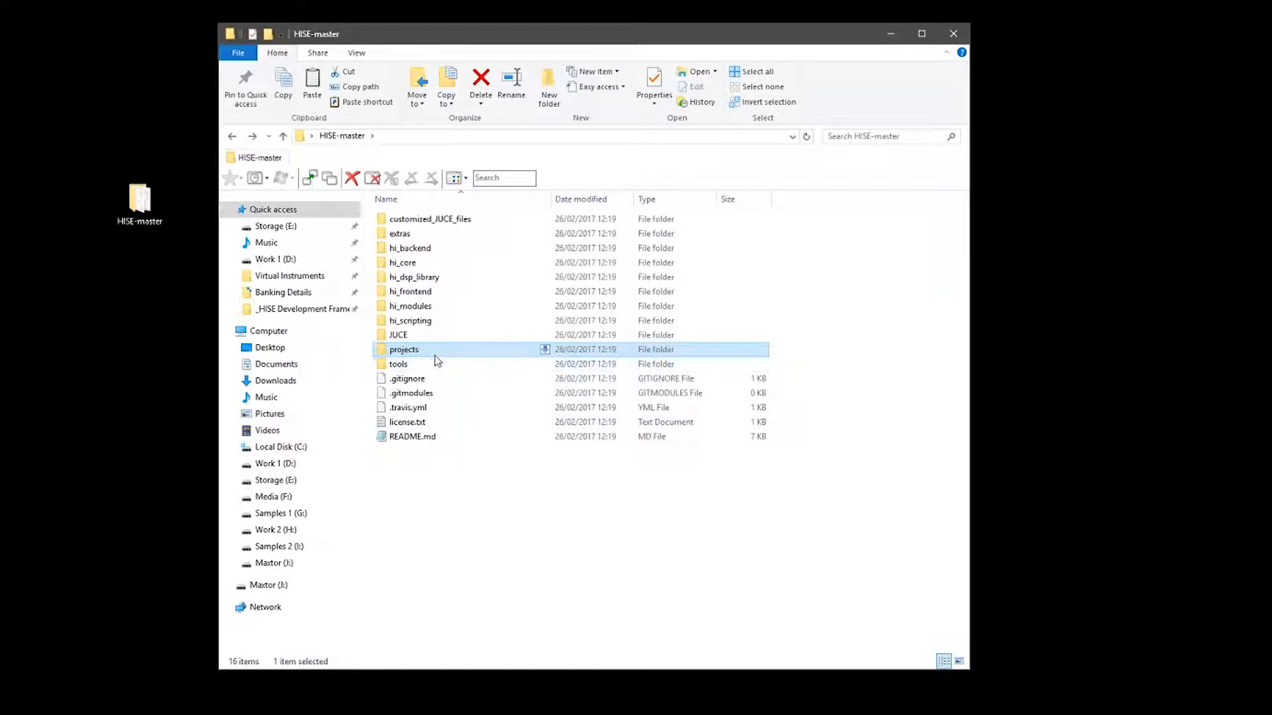
# Step: Look inside the JUCE folder of HISE-master, then open the tools folder
pyautogui.click(397, 336)
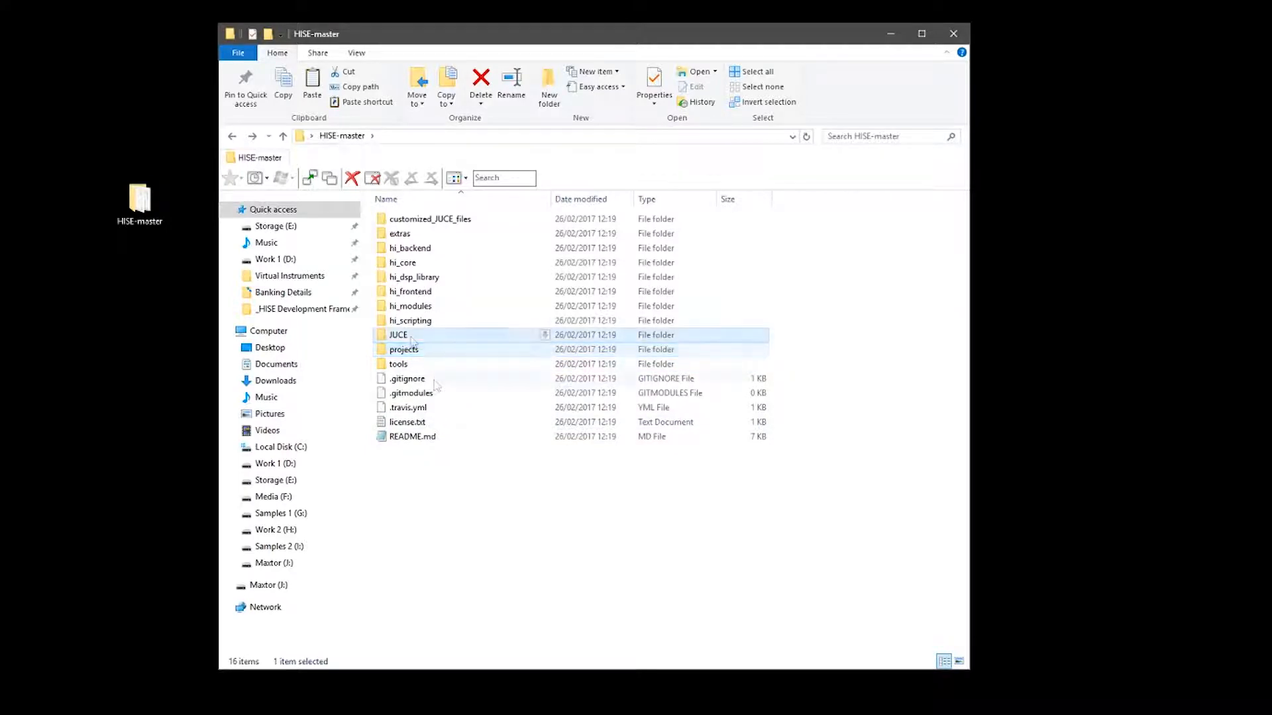
pyautogui.doubleClick(396, 336)
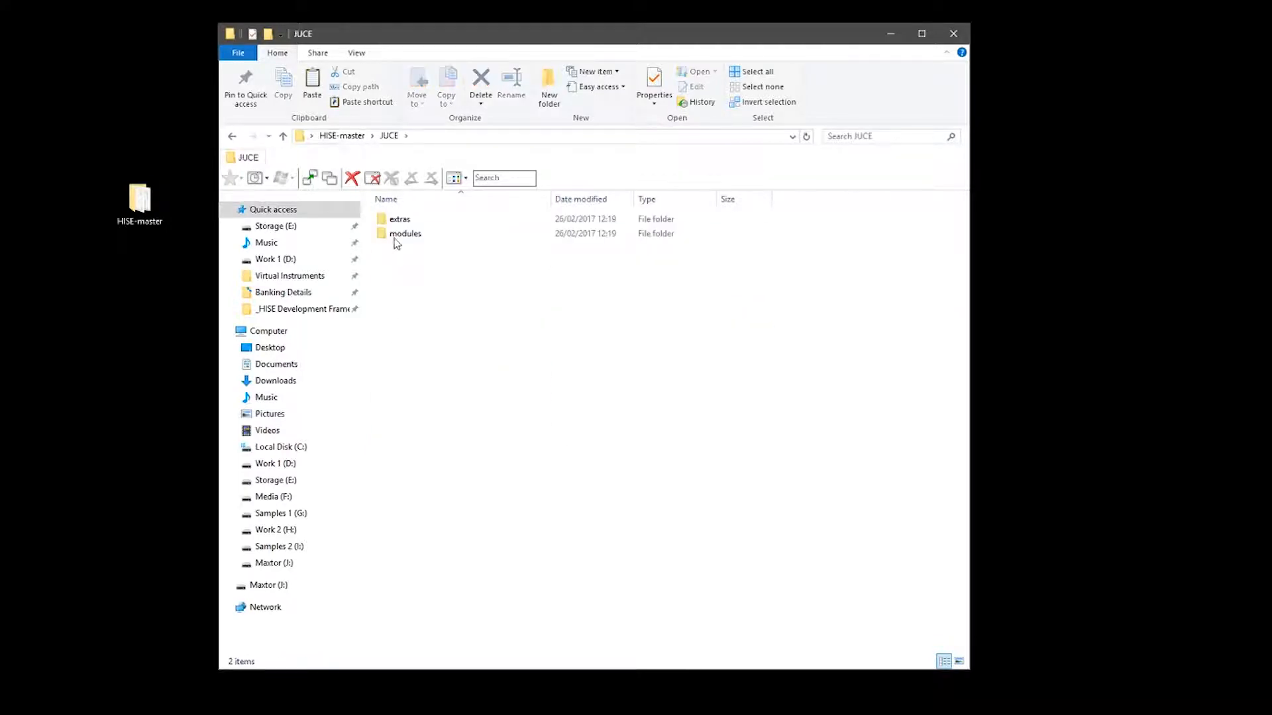
pyautogui.hotkey('alt', 'Left')
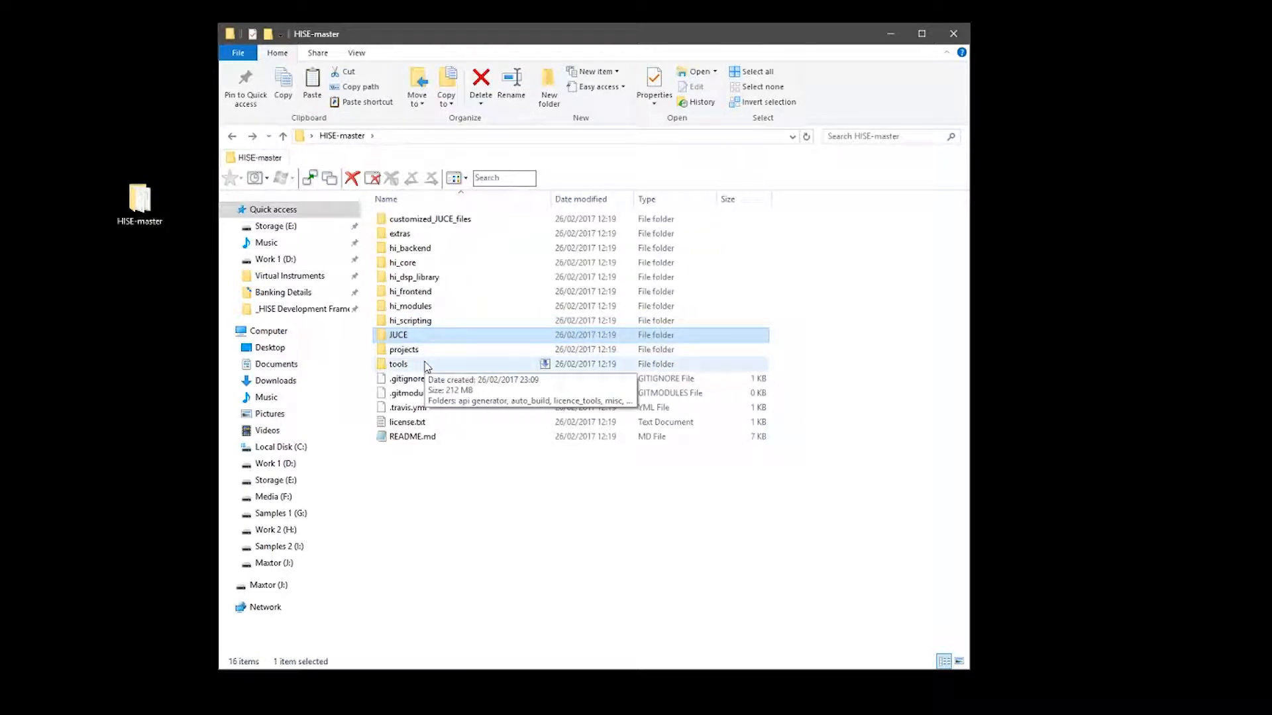
pyautogui.doubleClick(424, 366)
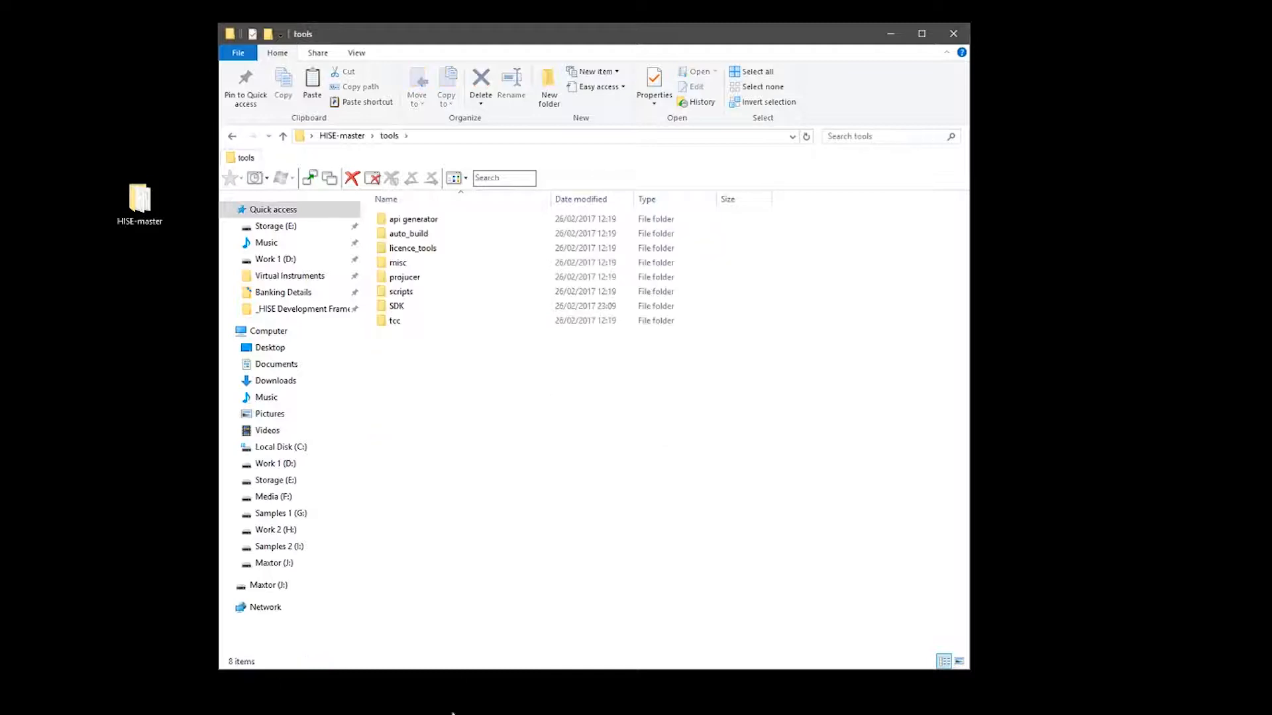
# Step: Start Projucer.exe from the tools\projucer folder and decline the download of version 4.3.1
pyautogui.doubleClick(402, 281)
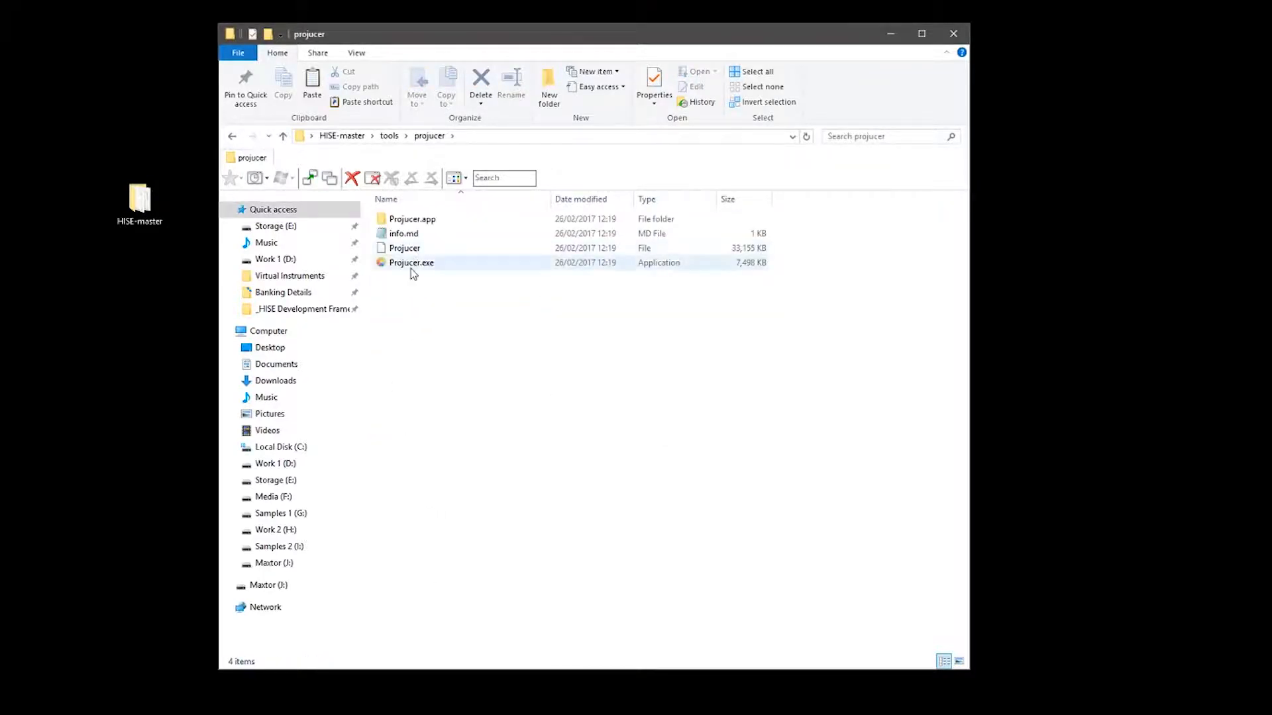
pyautogui.doubleClick(411, 266)
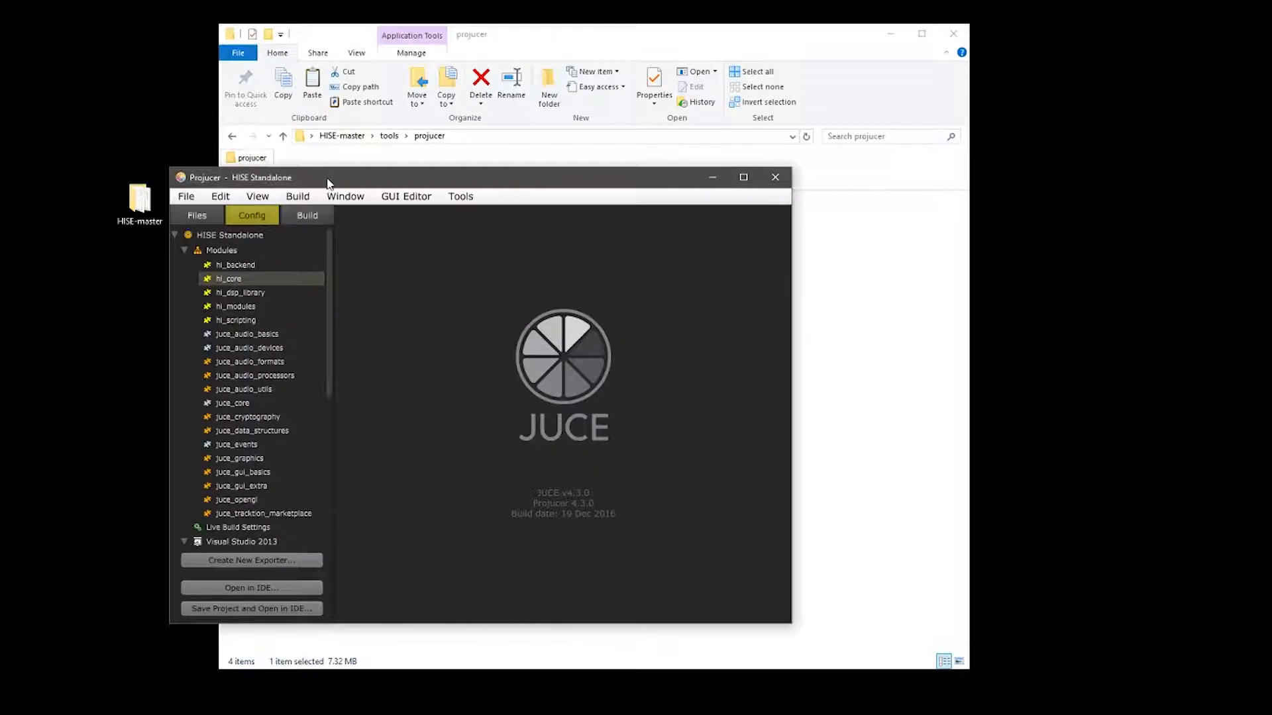
pyautogui.moveTo(328, 184); pyautogui.dragTo(465, 150)
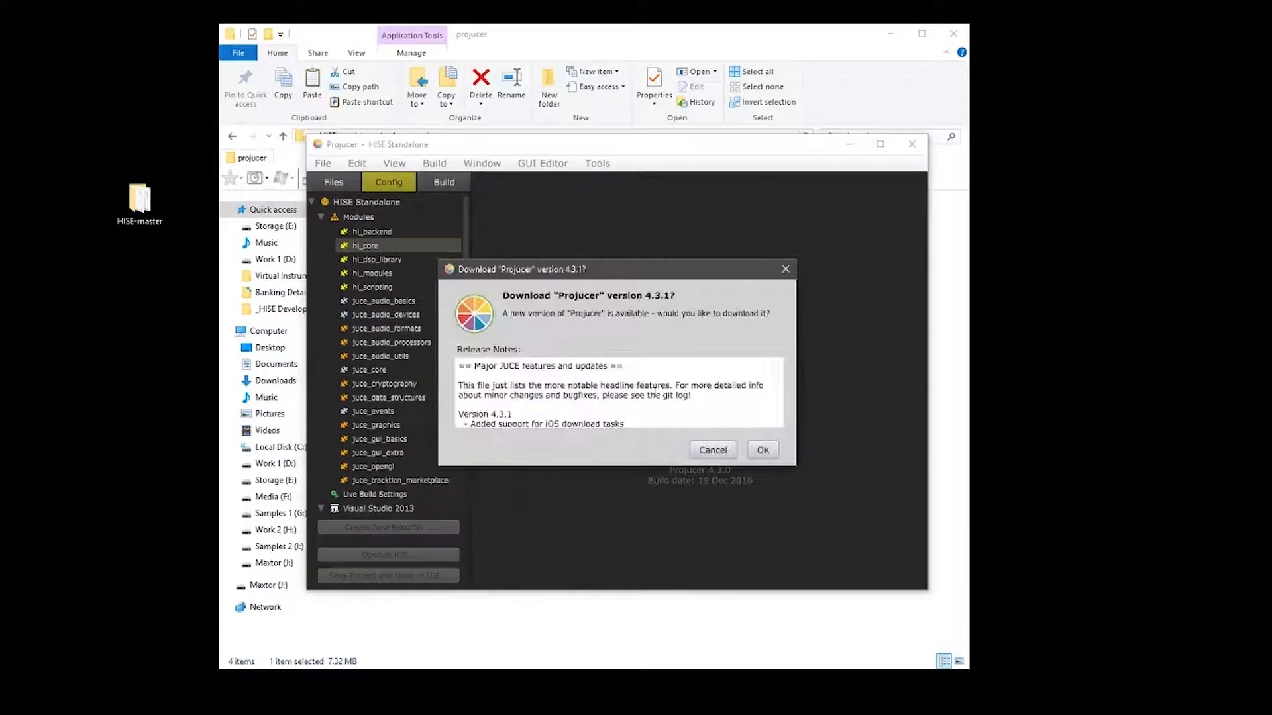
pyautogui.click(712, 449)
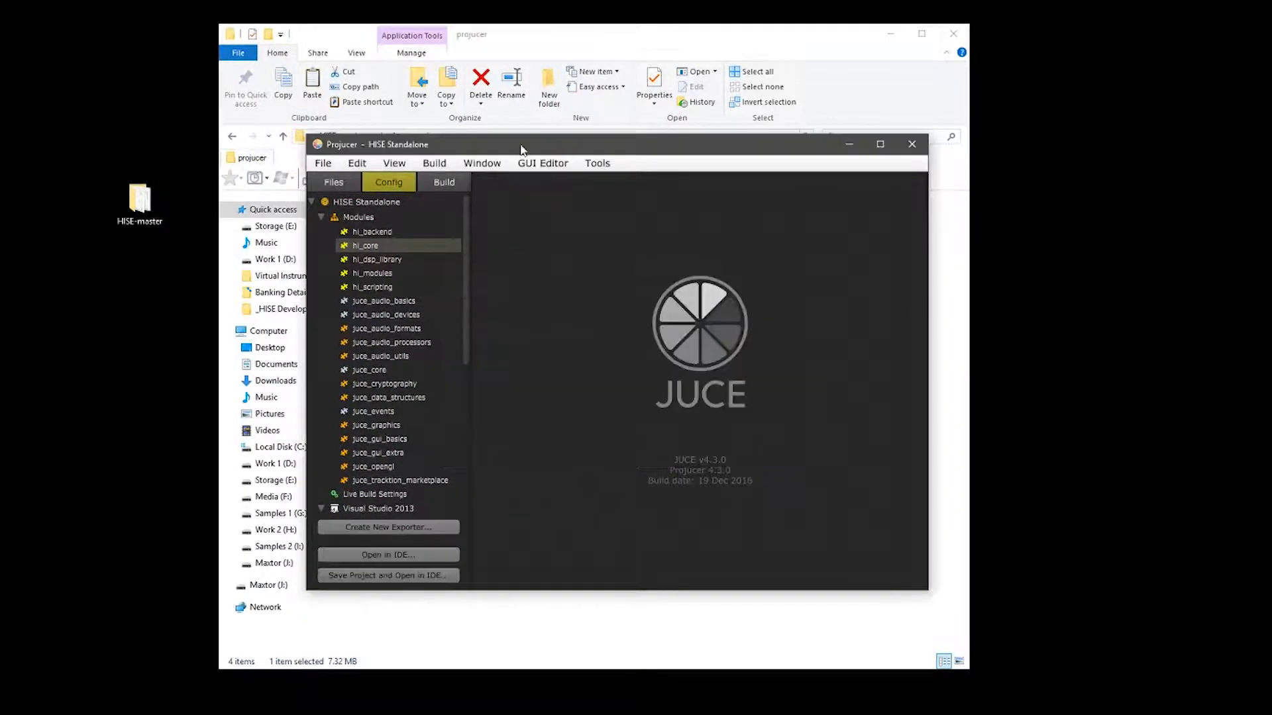
pyautogui.moveTo(523, 149); pyautogui.dragTo(444, 203)
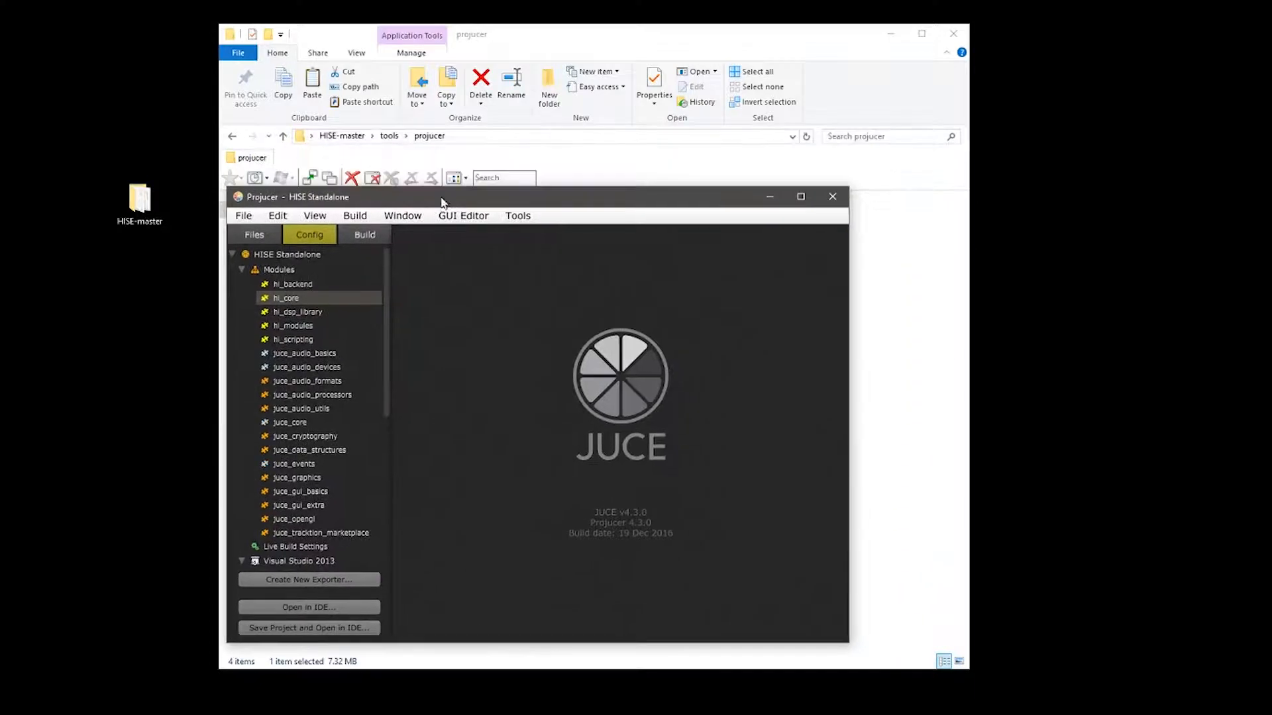
# Step: Open the project HISE Standalone.jucer from Desktop\HISE-master\projects\standalone in Projucer and reposition its window
pyautogui.click(248, 217)
pyautogui.click(248, 217)
pyautogui.click(248, 216)
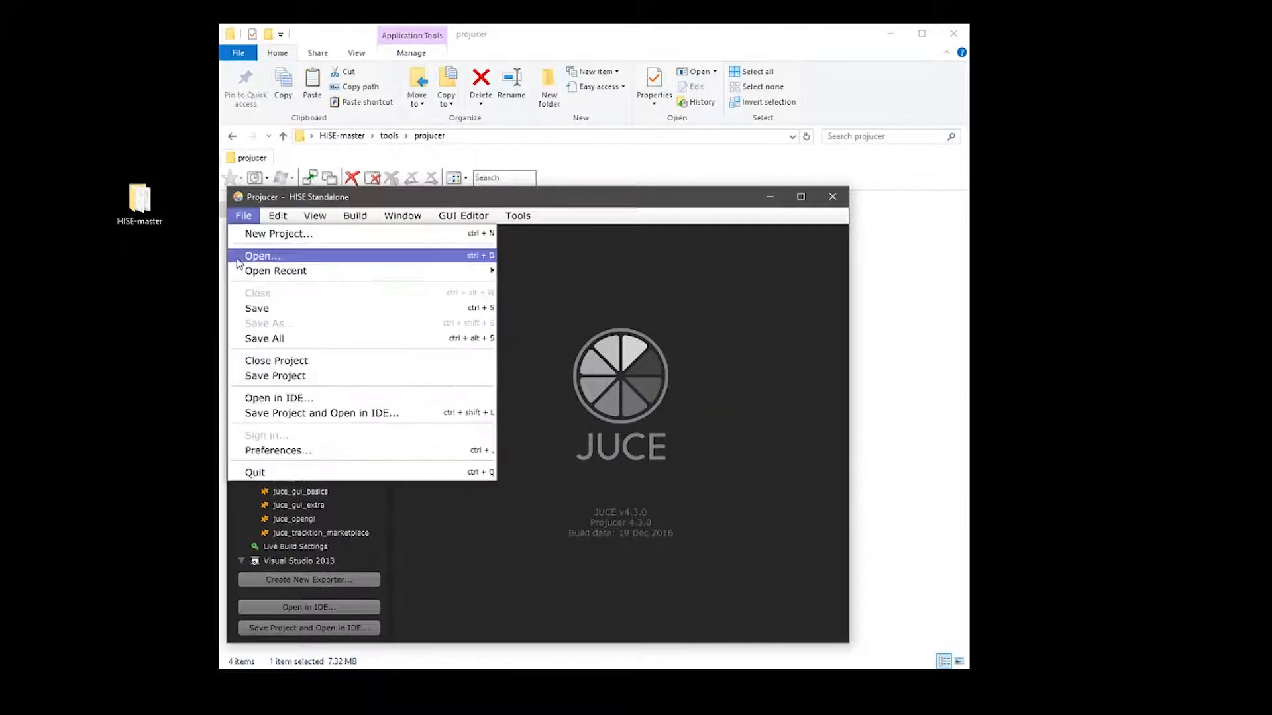
pyautogui.click(240, 257)
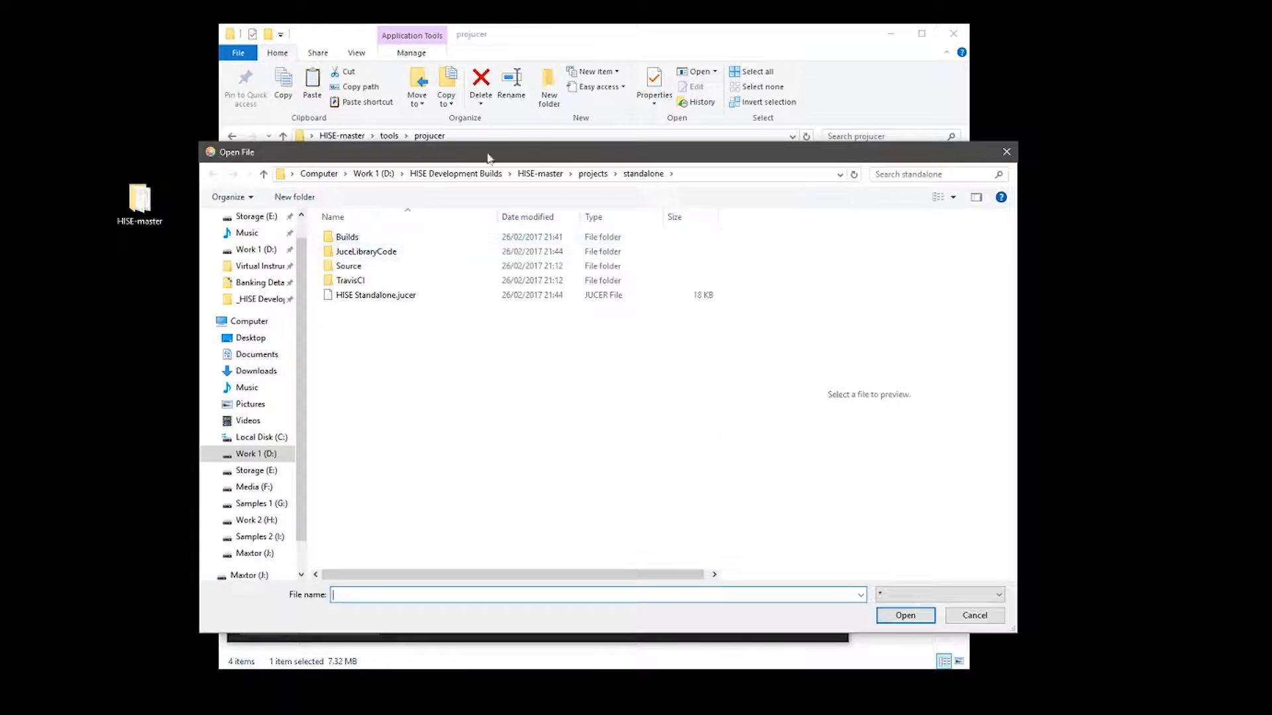
pyautogui.click(275, 343)
pyautogui.doubleClick(361, 255)
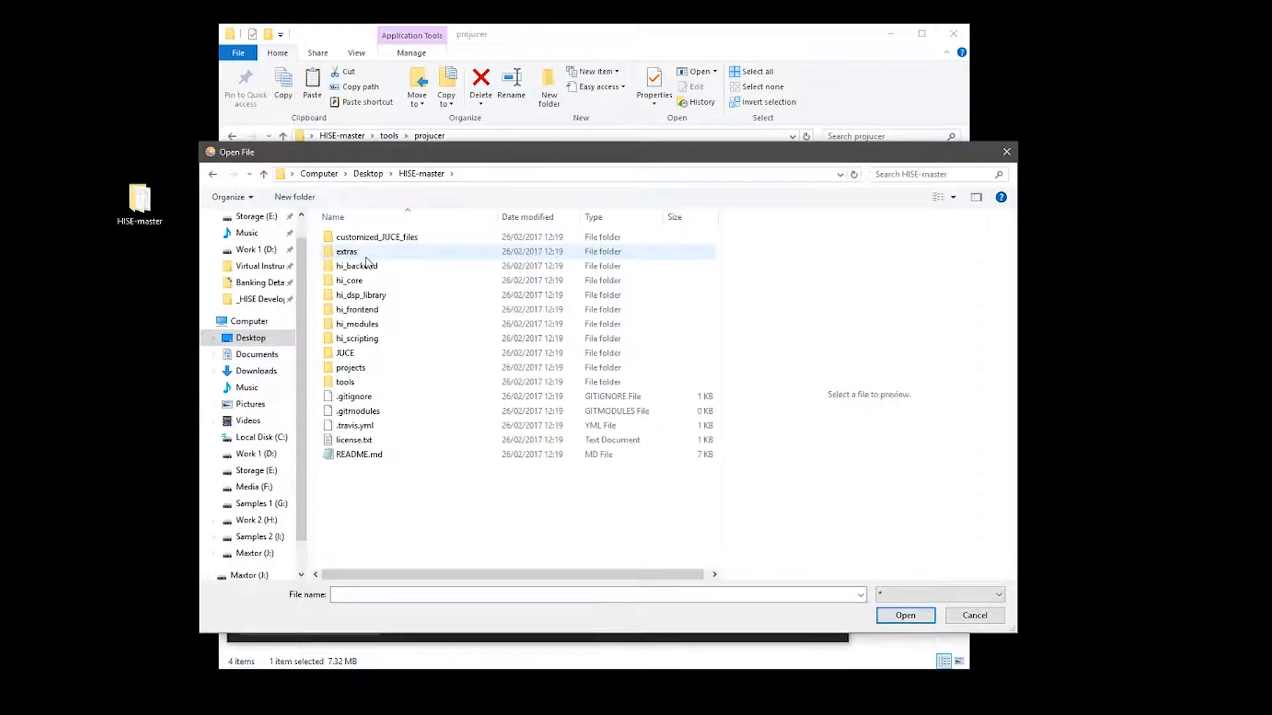
pyautogui.doubleClick(371, 368)
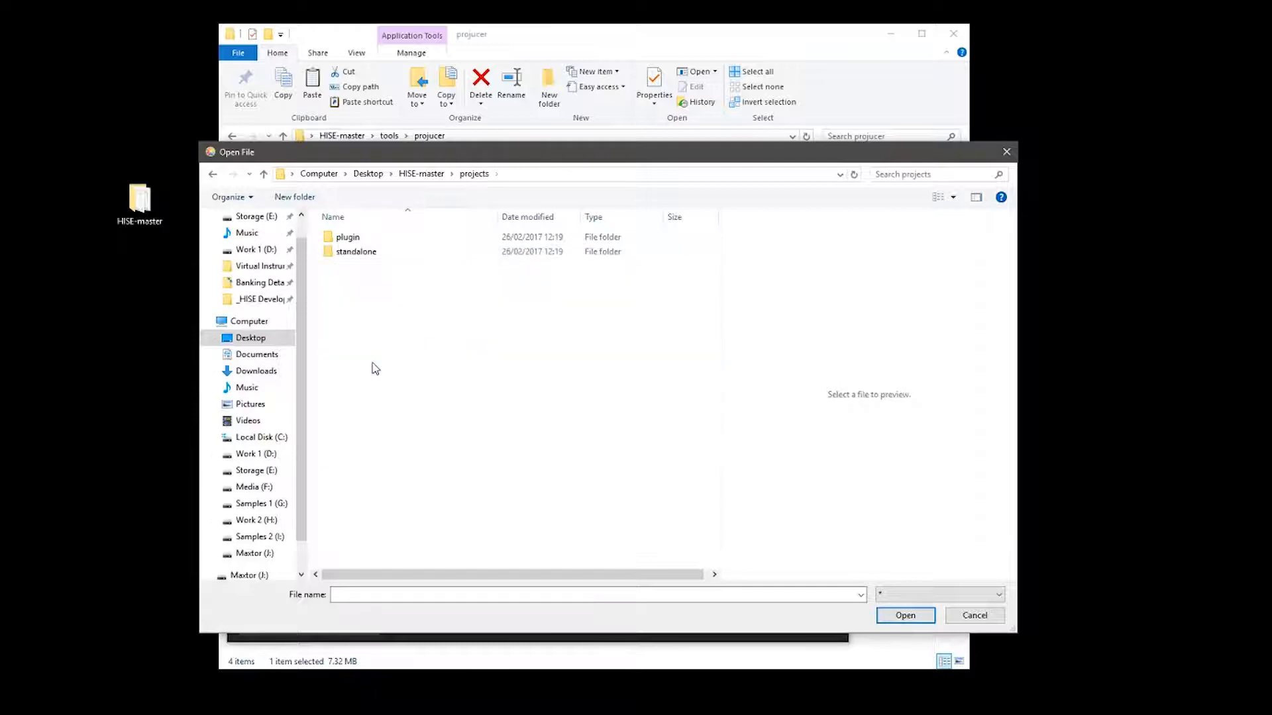
pyautogui.click(372, 254)
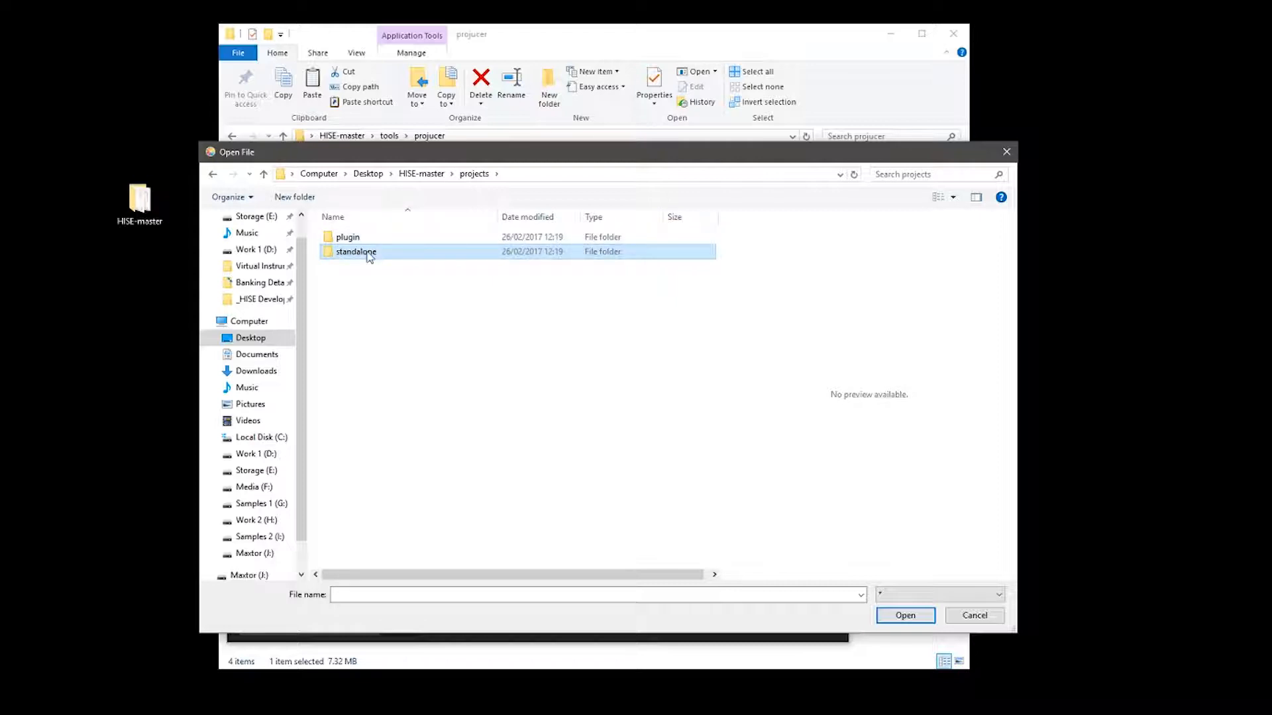
pyautogui.doubleClick(368, 255)
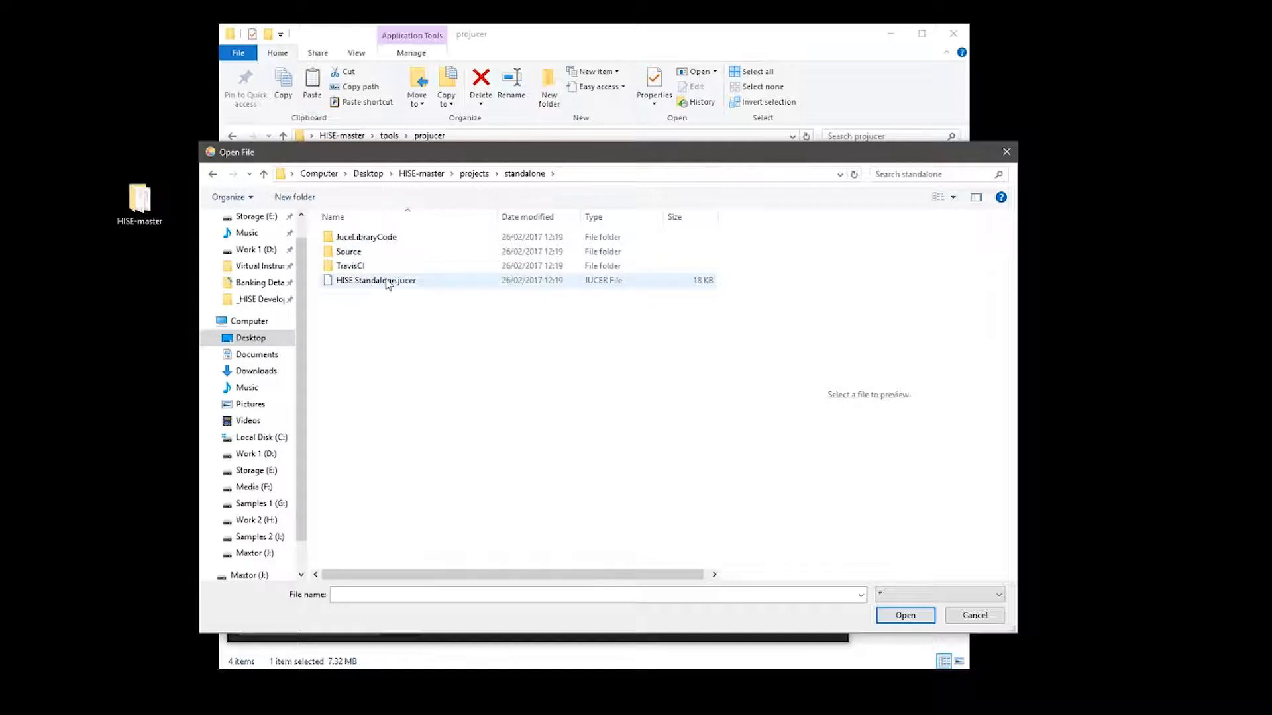
pyautogui.click(387, 282)
pyautogui.click(902, 618)
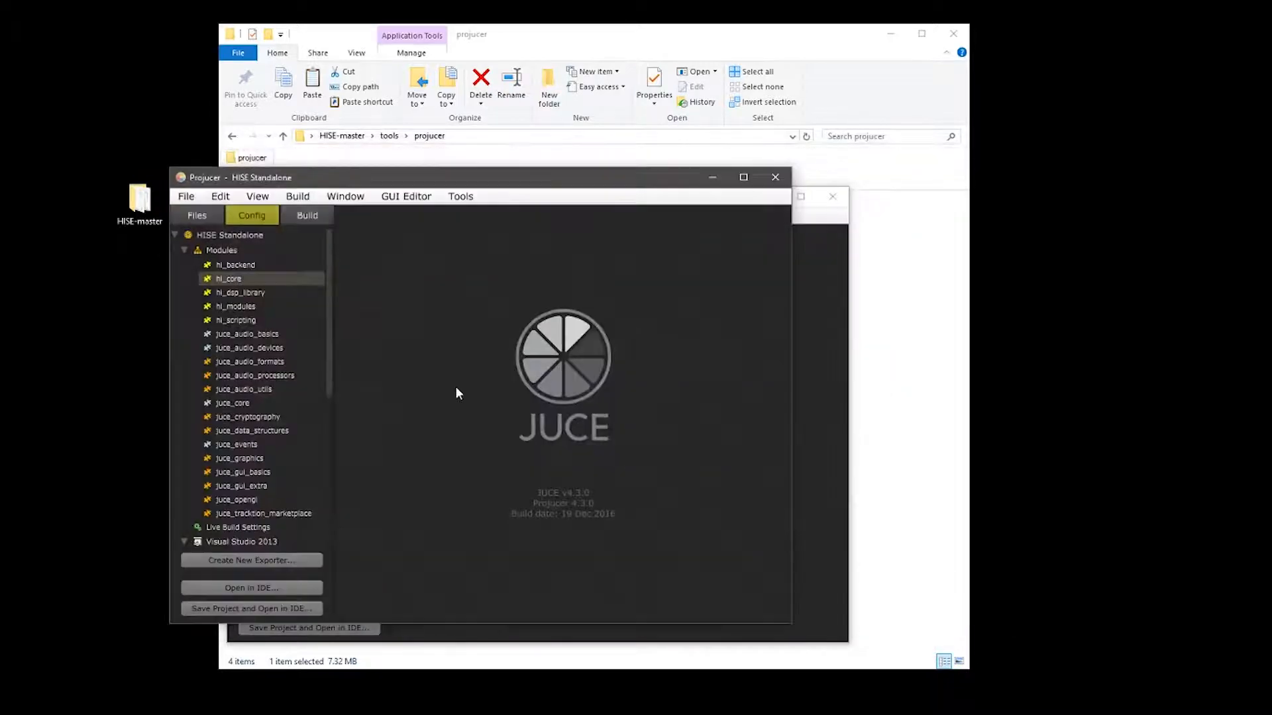
pyautogui.moveTo(568, 181); pyautogui.dragTo(727, 156)
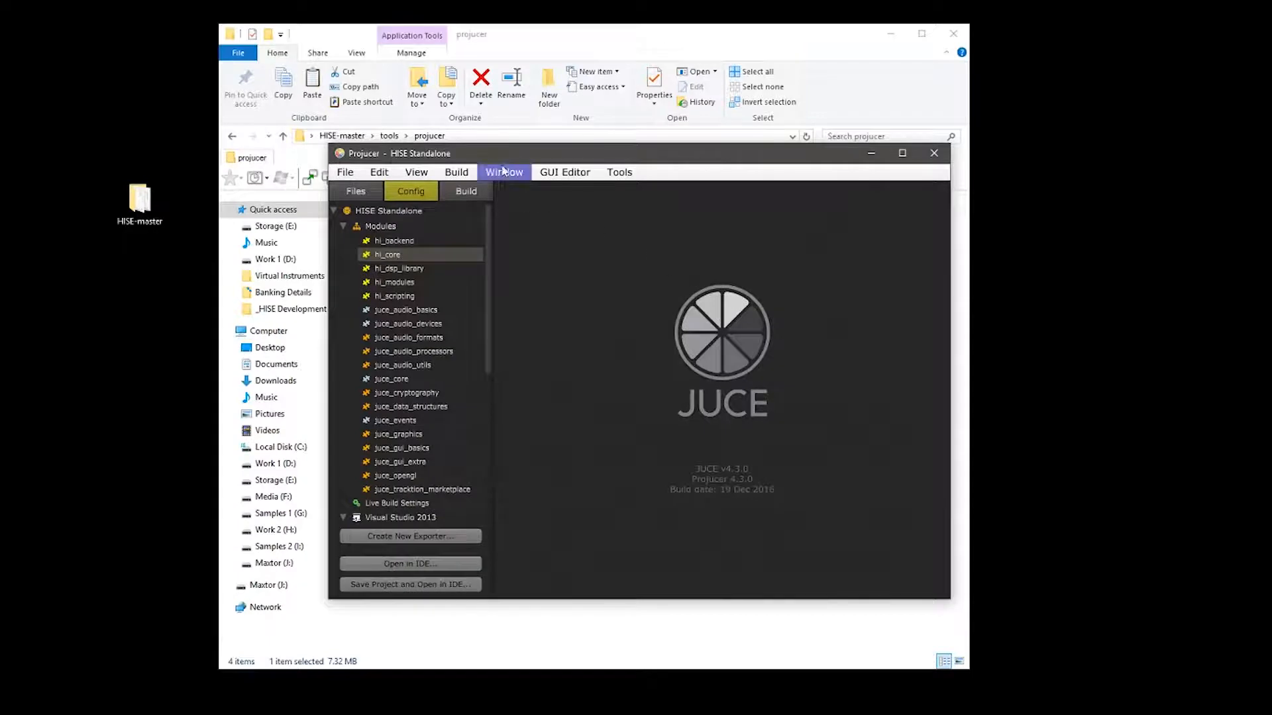
pyautogui.moveTo(502, 154); pyautogui.dragTo(413, 164)
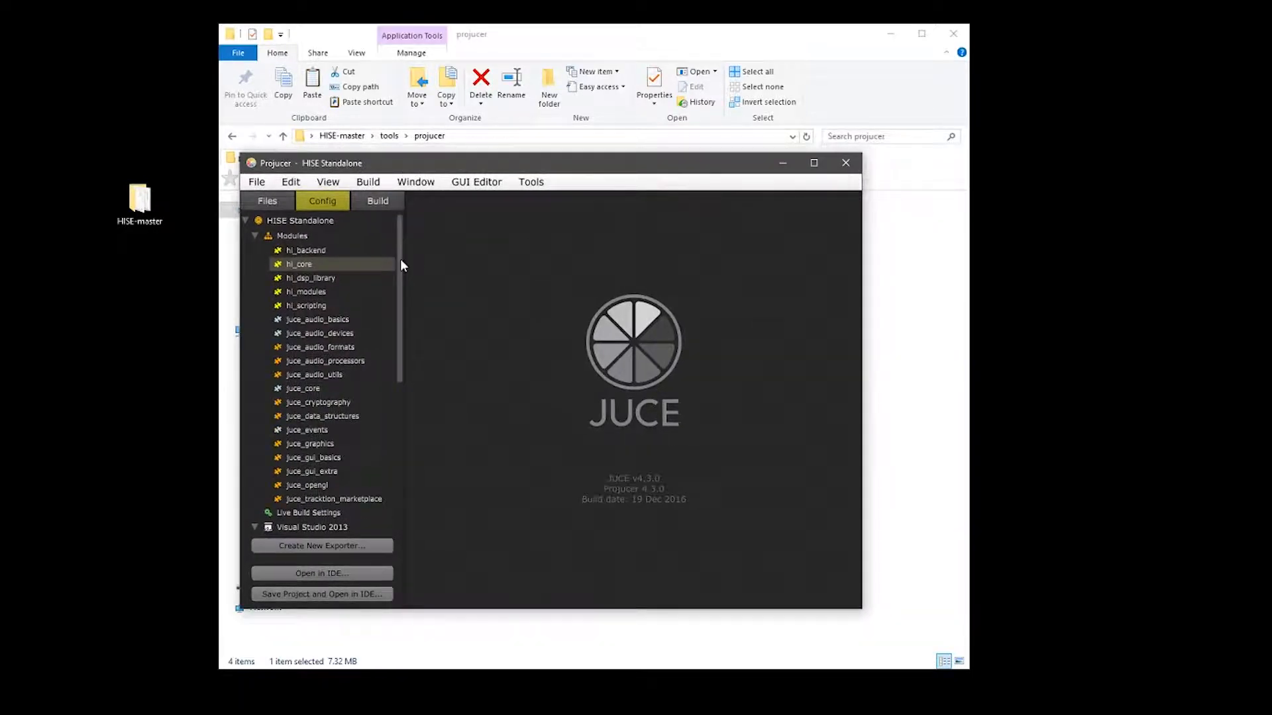
# Step: Set the USE_IPP option of the hi_core module to Disabled
pyautogui.scroll(-1, 399, 264)
pyautogui.scroll(1, 399, 259)
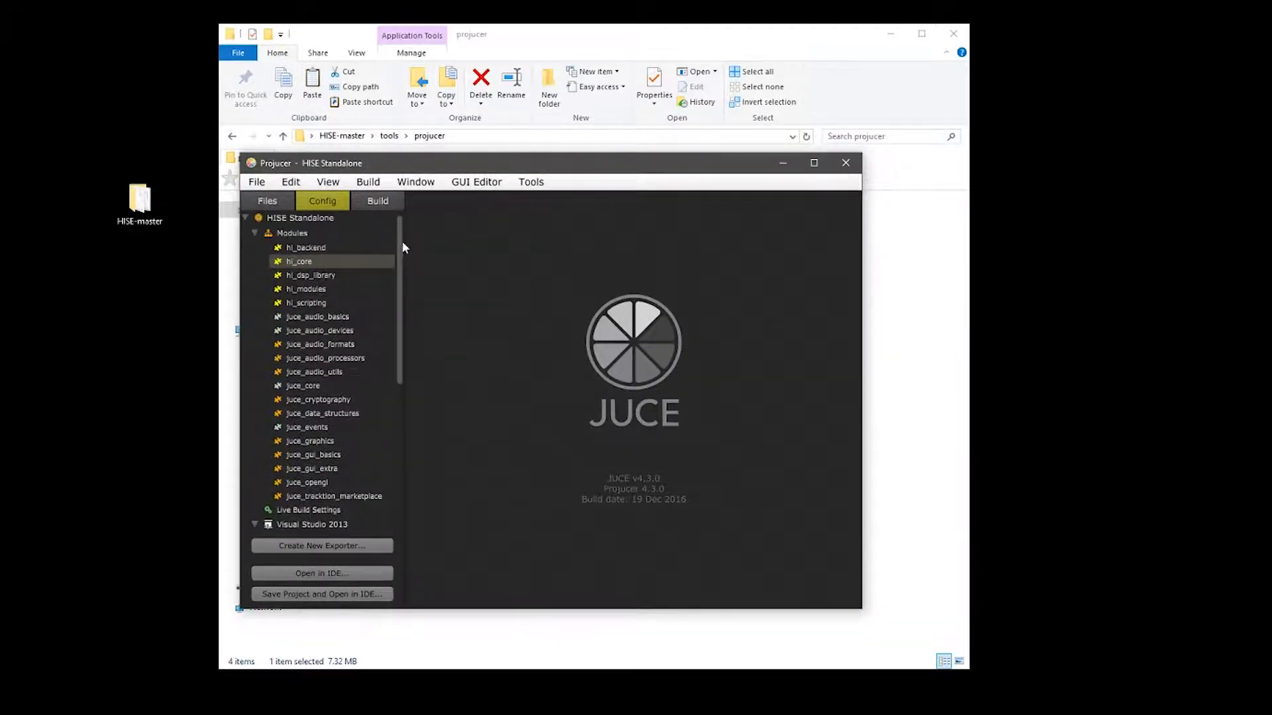
pyautogui.scroll(1, 403, 247)
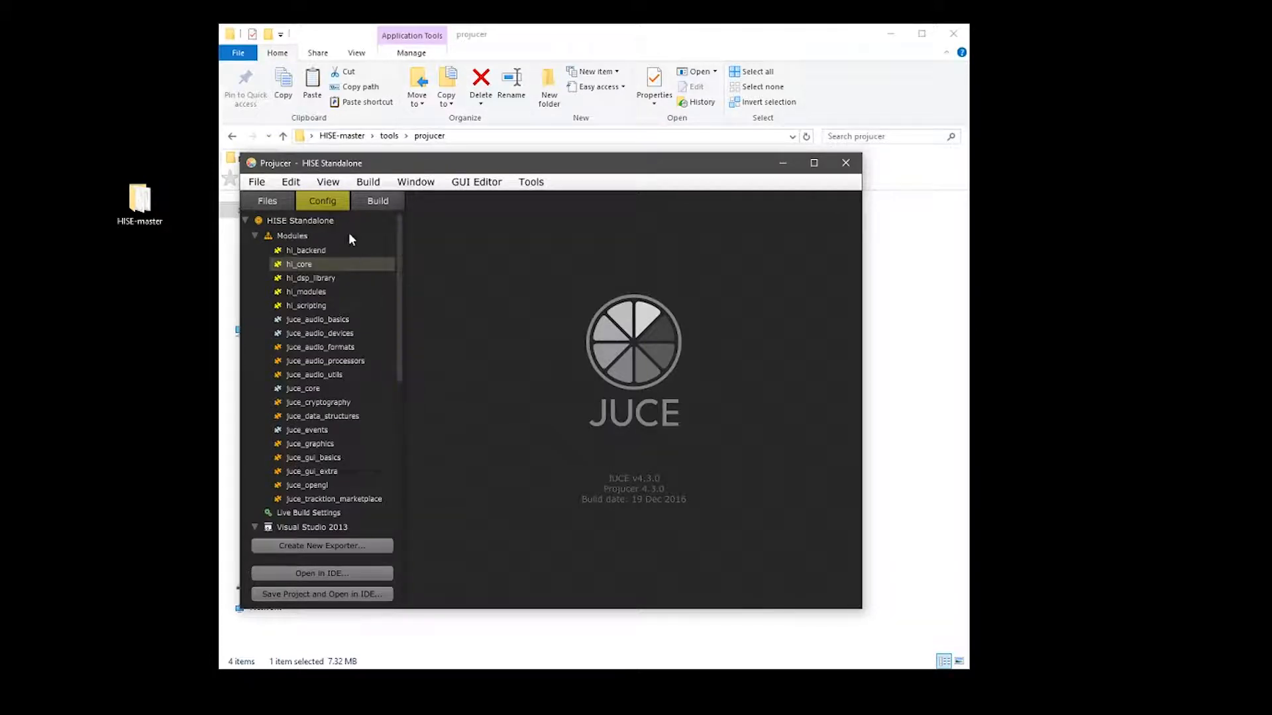
pyautogui.click(302, 250)
pyautogui.click(299, 265)
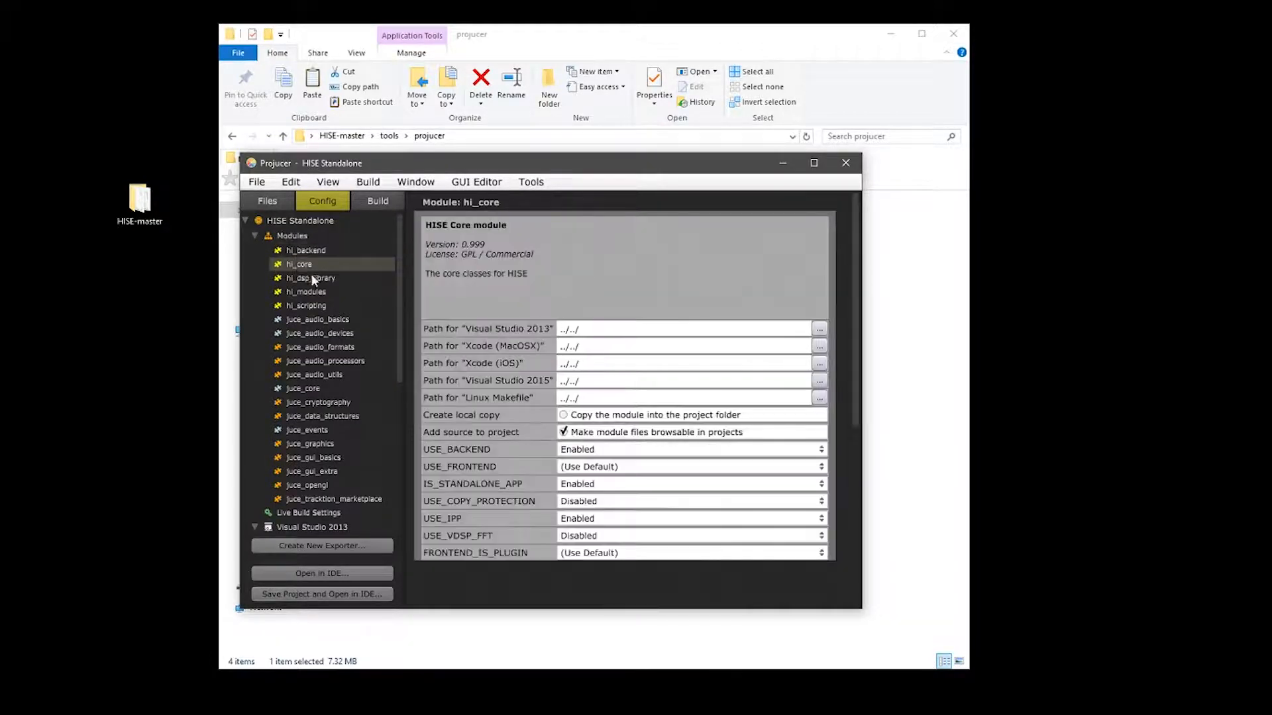
pyautogui.scroll(-1, 524, 336)
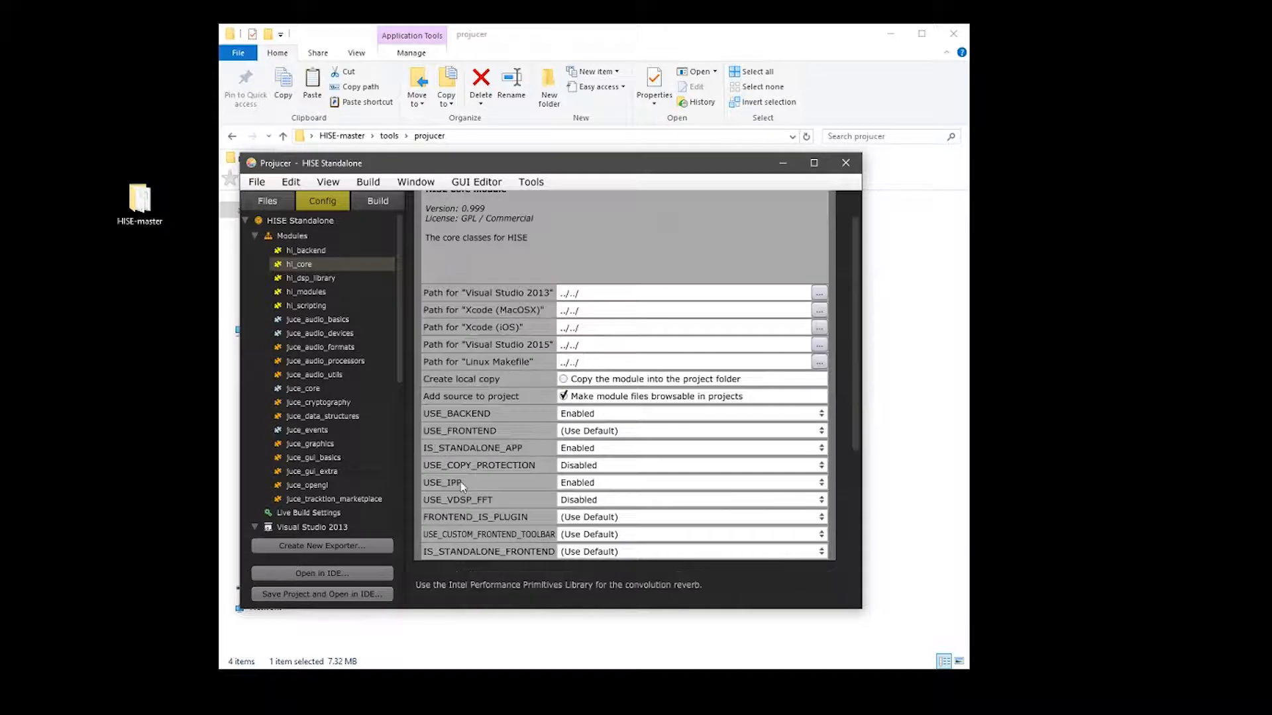
pyautogui.click(606, 484)
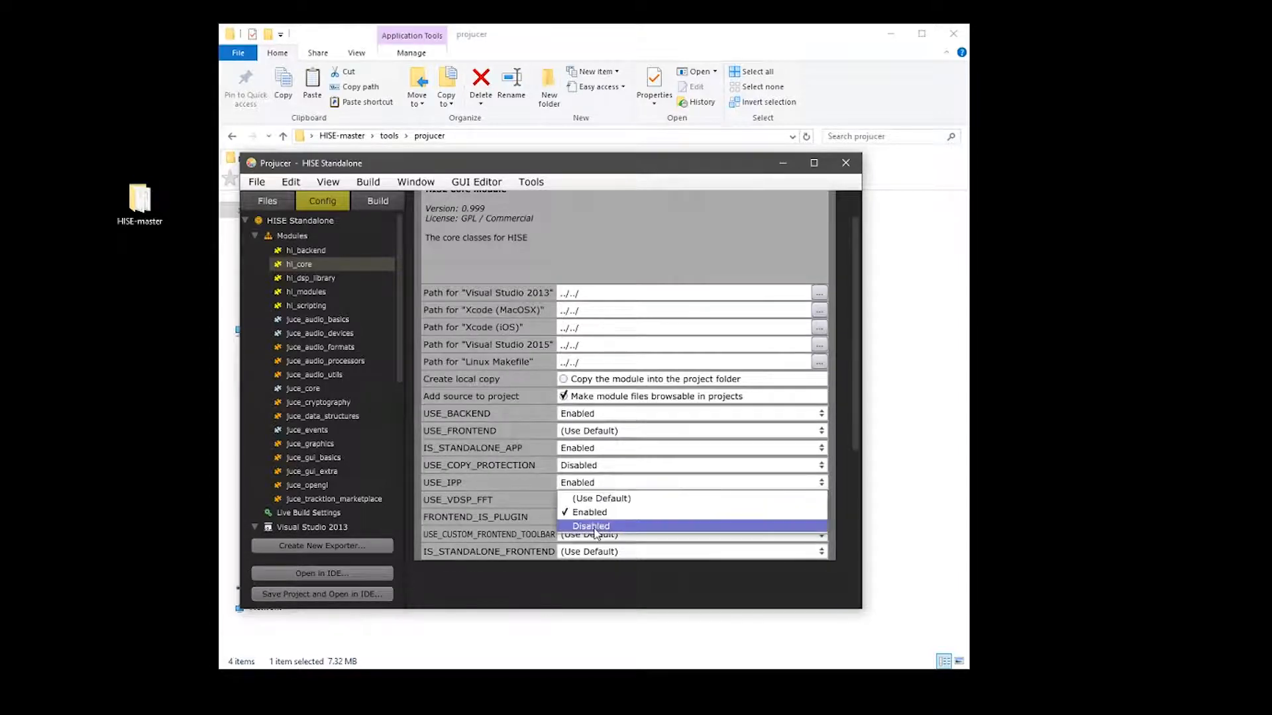
pyautogui.click(595, 532)
pyautogui.click(580, 484)
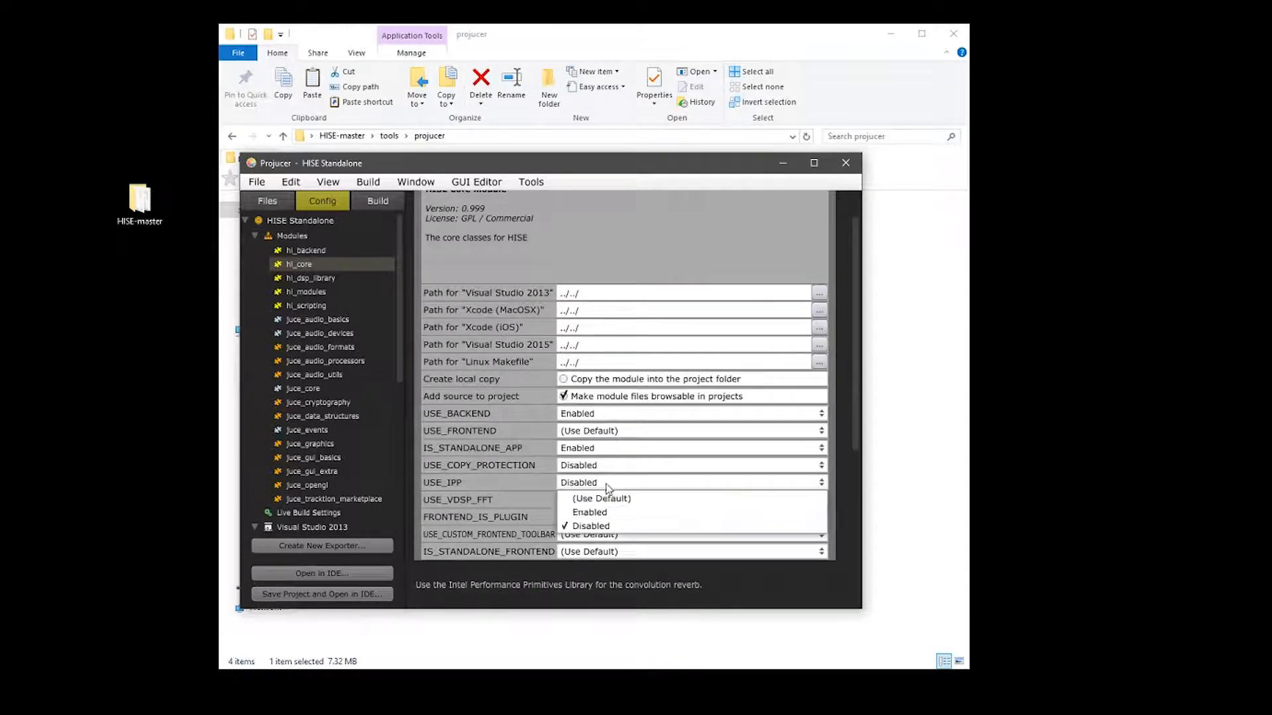
pyautogui.click(398, 348)
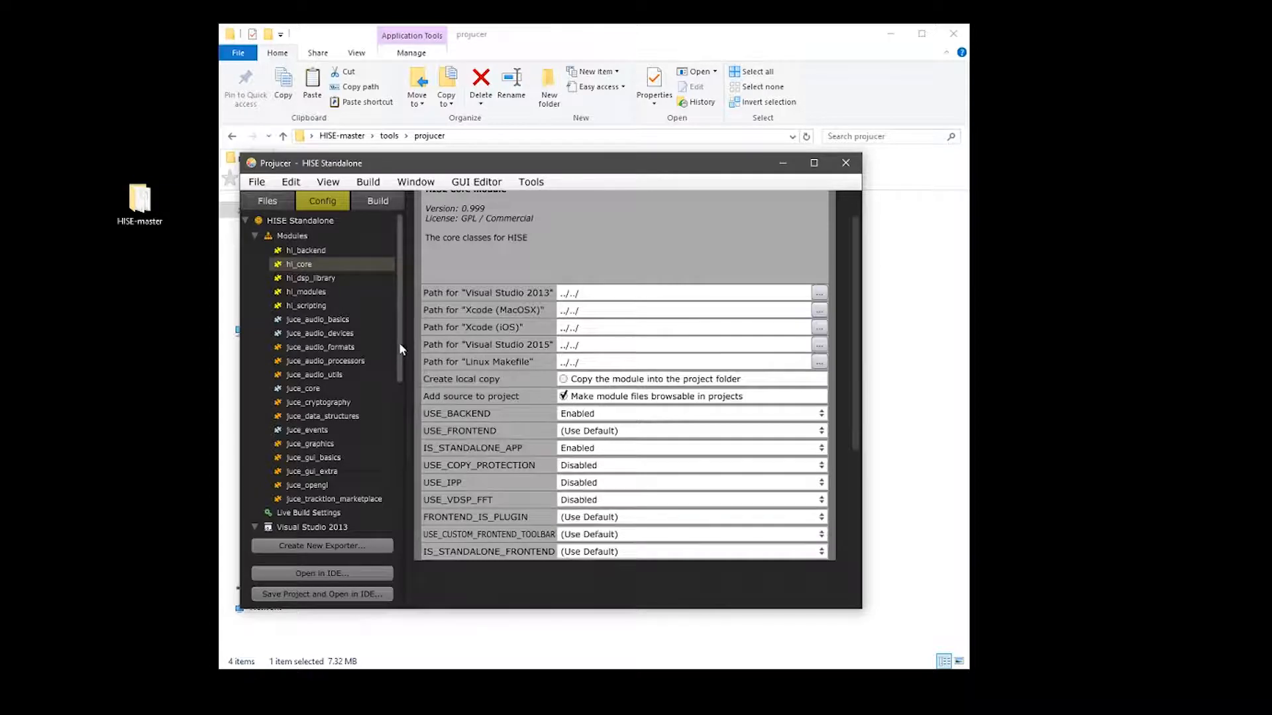
# Step: View the Xcode (MacOSX) and Visual Studio 2015 export targets, then save the project and open it in Visual Studio 2015
pyautogui.moveTo(399, 343); pyautogui.dragTo(389, 518)
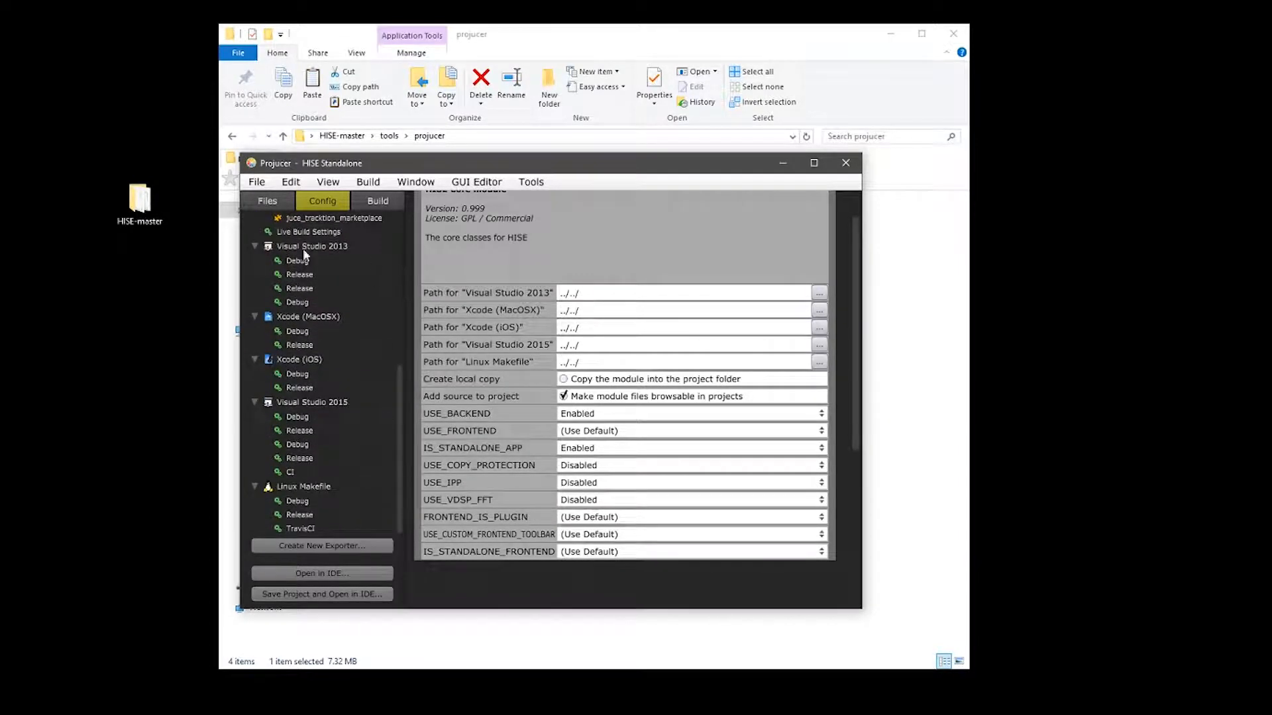
pyautogui.click(300, 316)
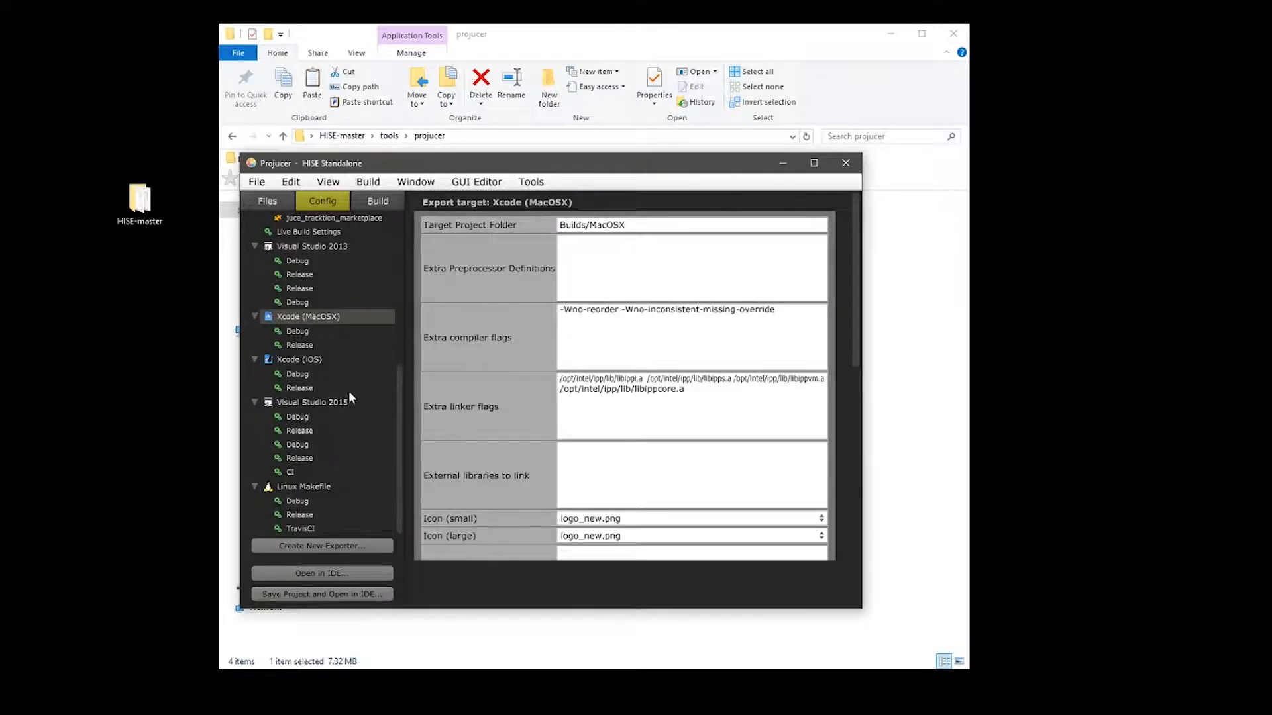
pyautogui.click(328, 404)
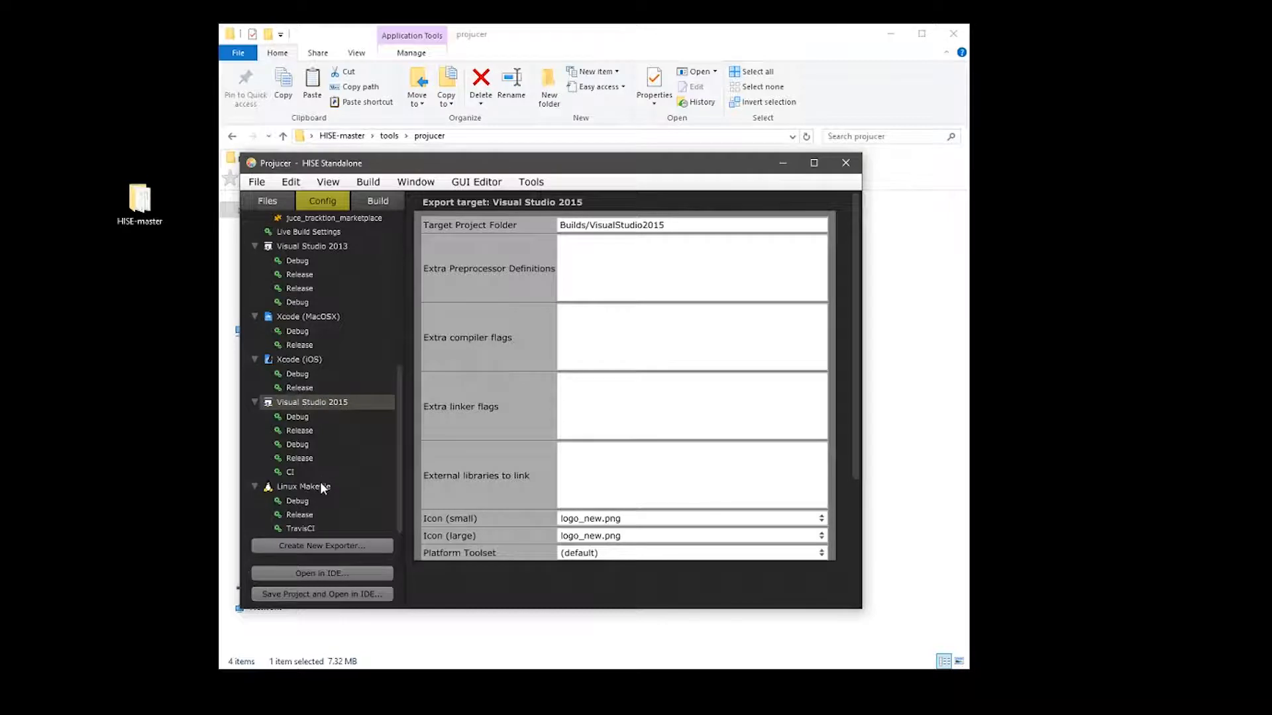
pyautogui.click(321, 595)
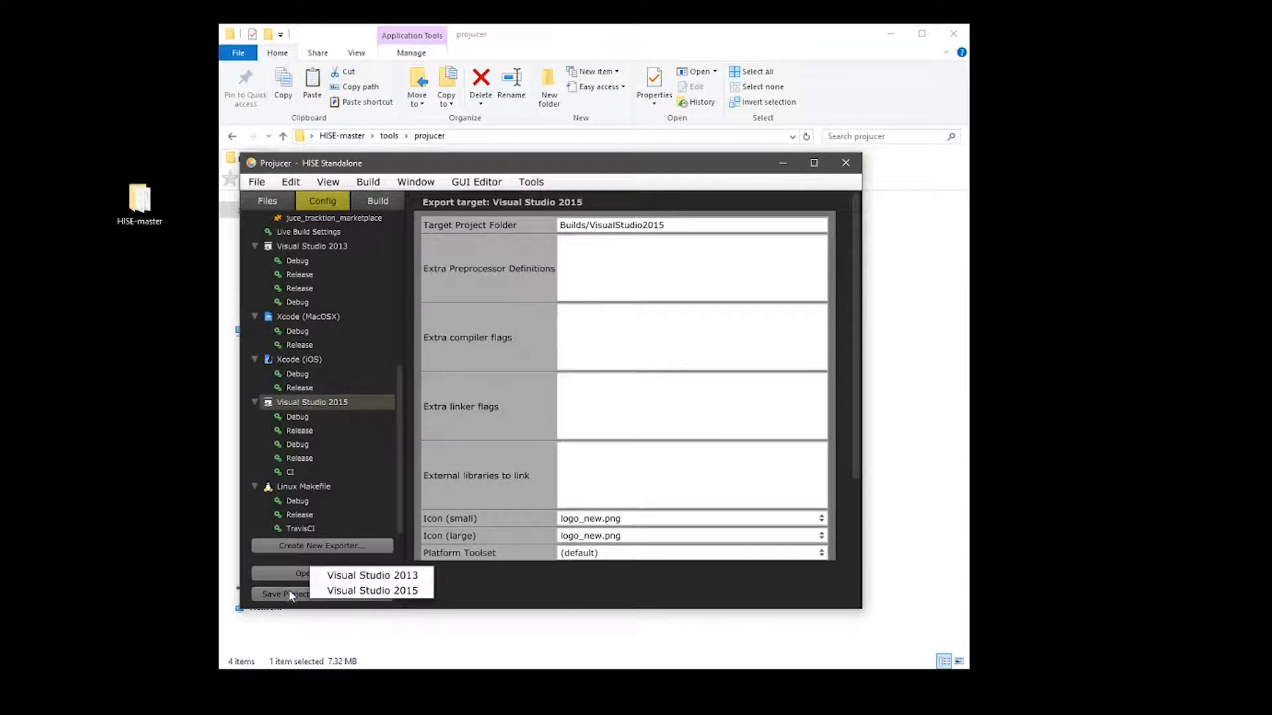
pyautogui.click(346, 596)
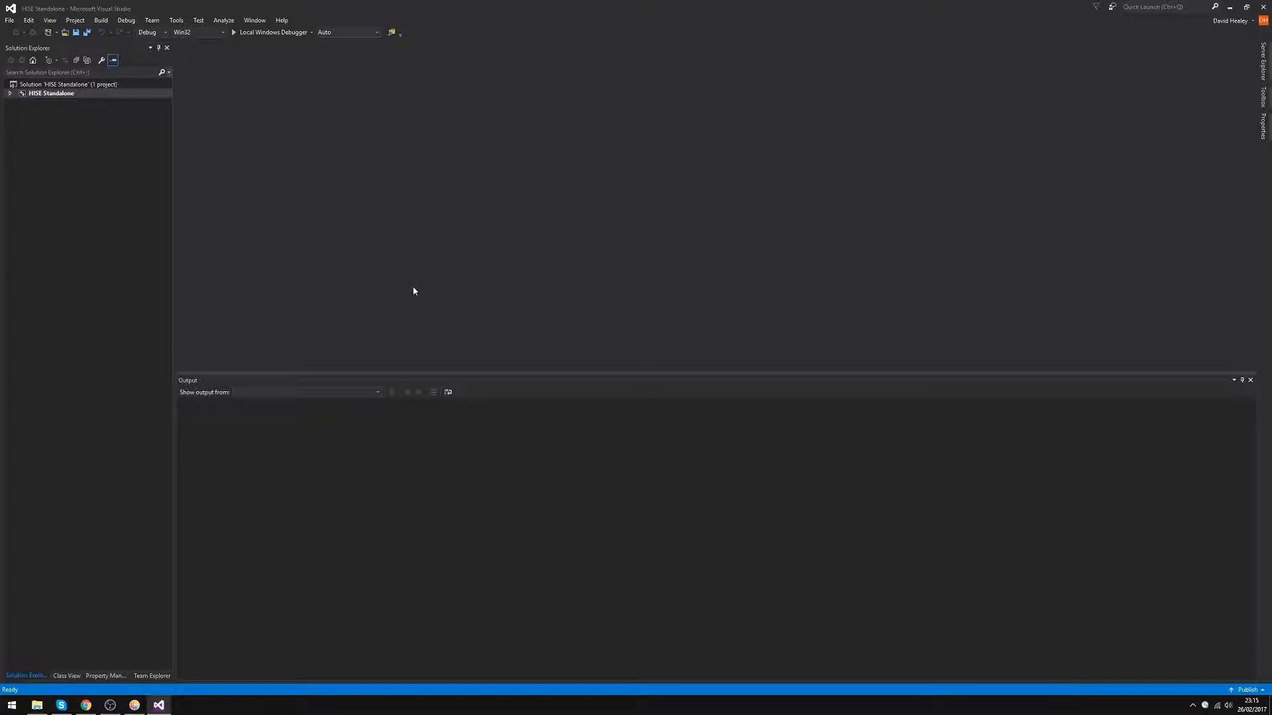
# Step: Select the HISE Standalone project in Visual Studio and set the solution platform to x64
pyautogui.click(51, 93)
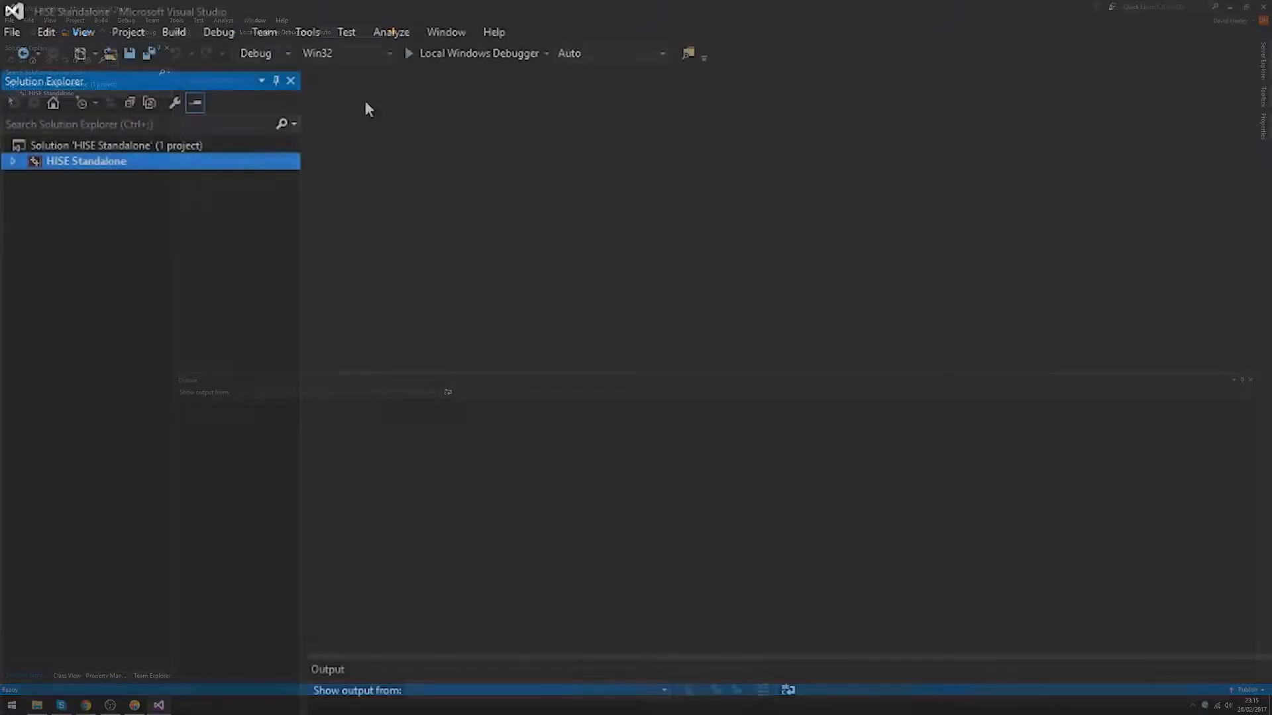
pyautogui.click(187, 33)
pyautogui.click(335, 92)
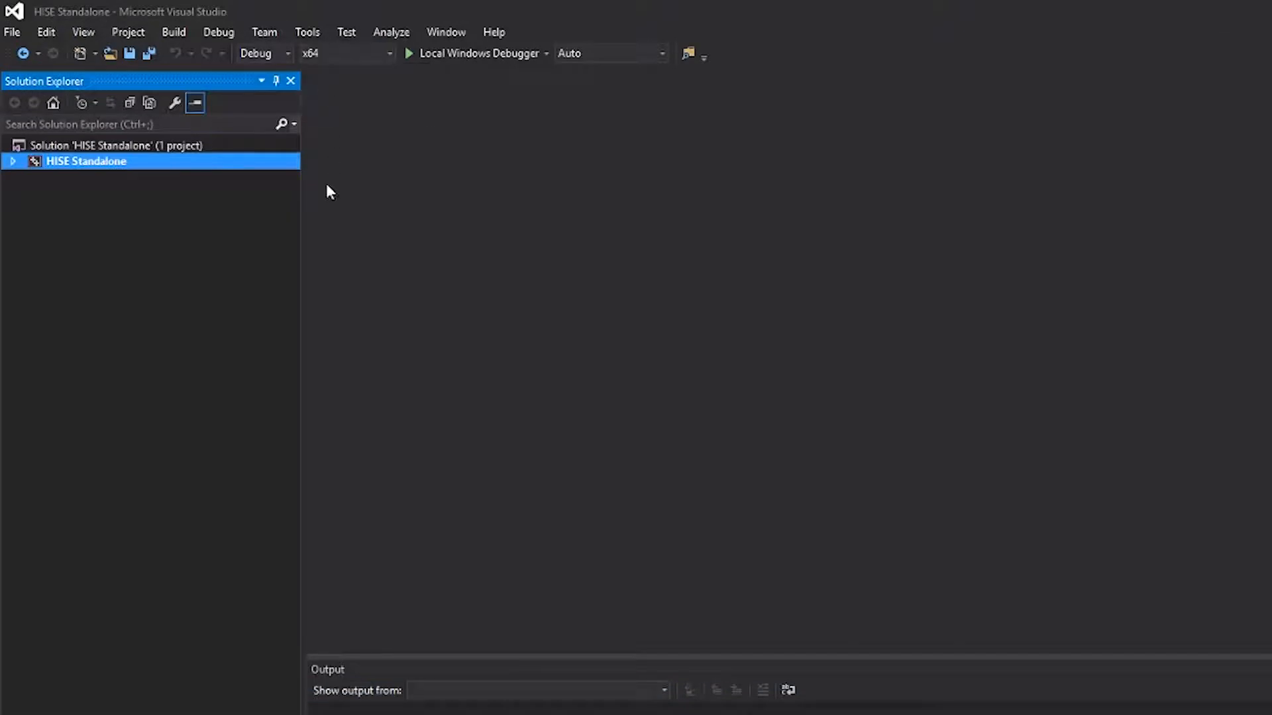
pyautogui.click(344, 53)
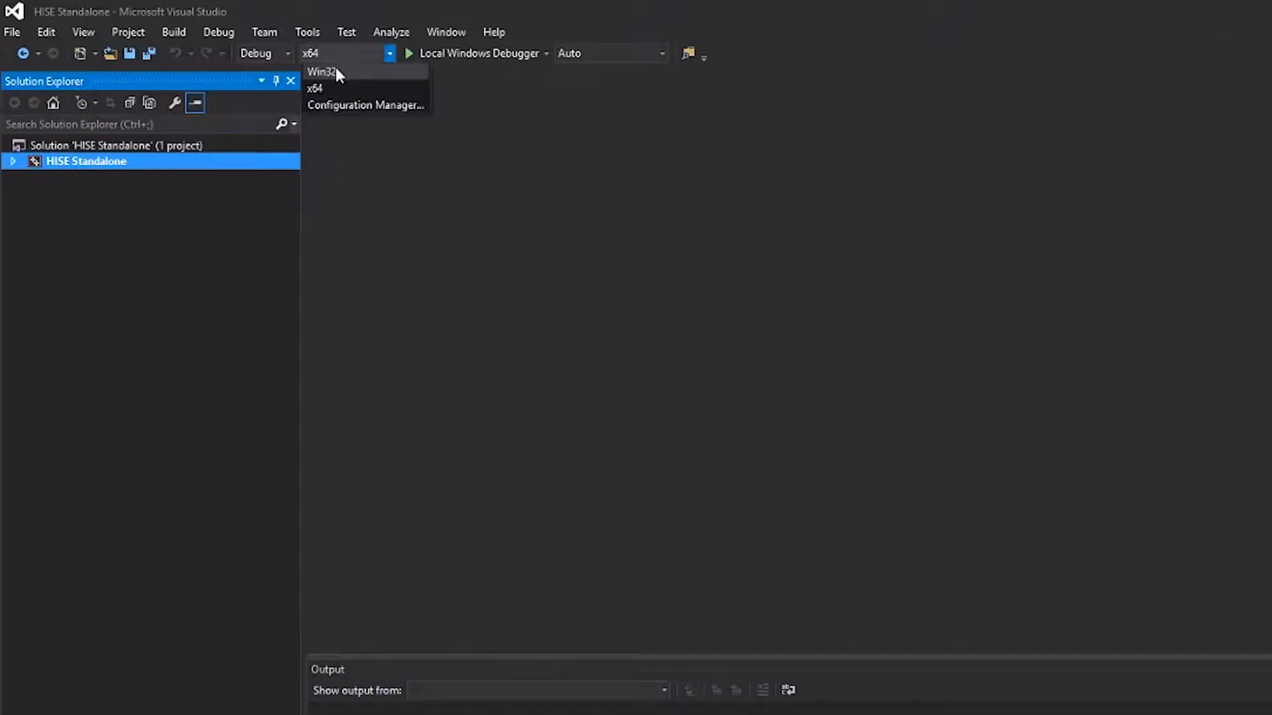
pyautogui.click(457, 191)
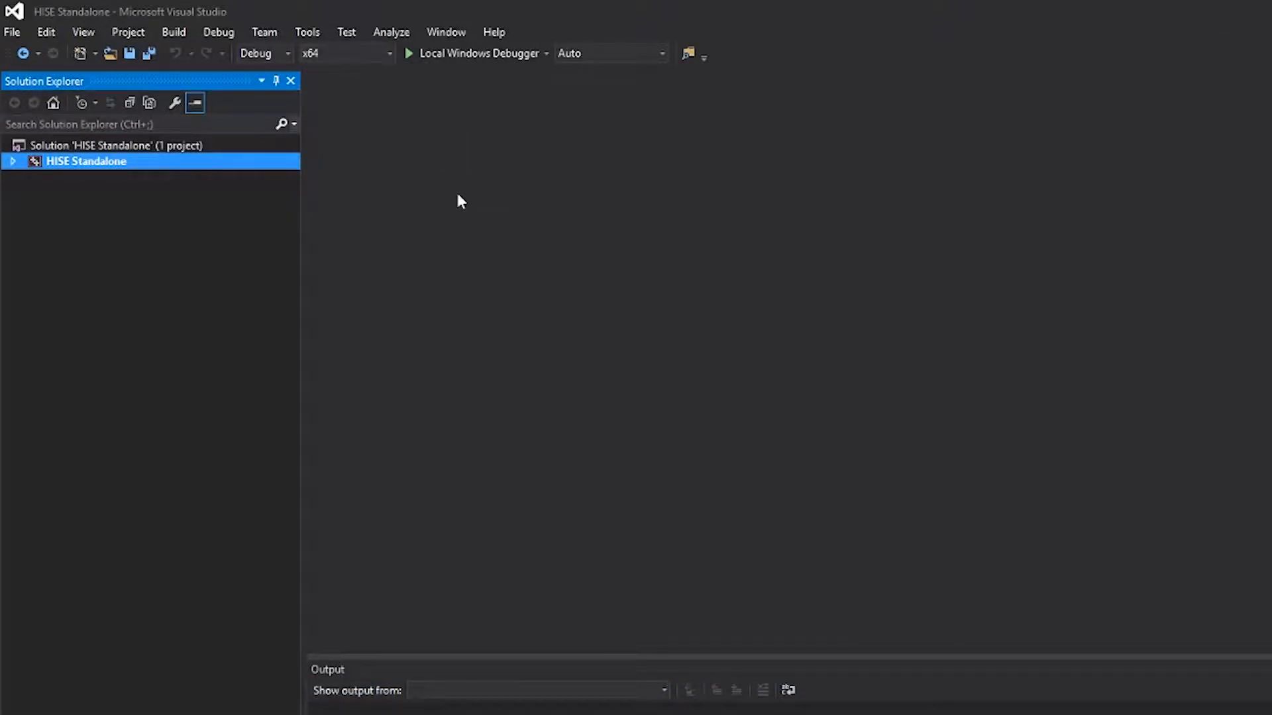
# Step: Set the solution configuration to Release and build the HISE Standalone project
pyautogui.click(287, 53)
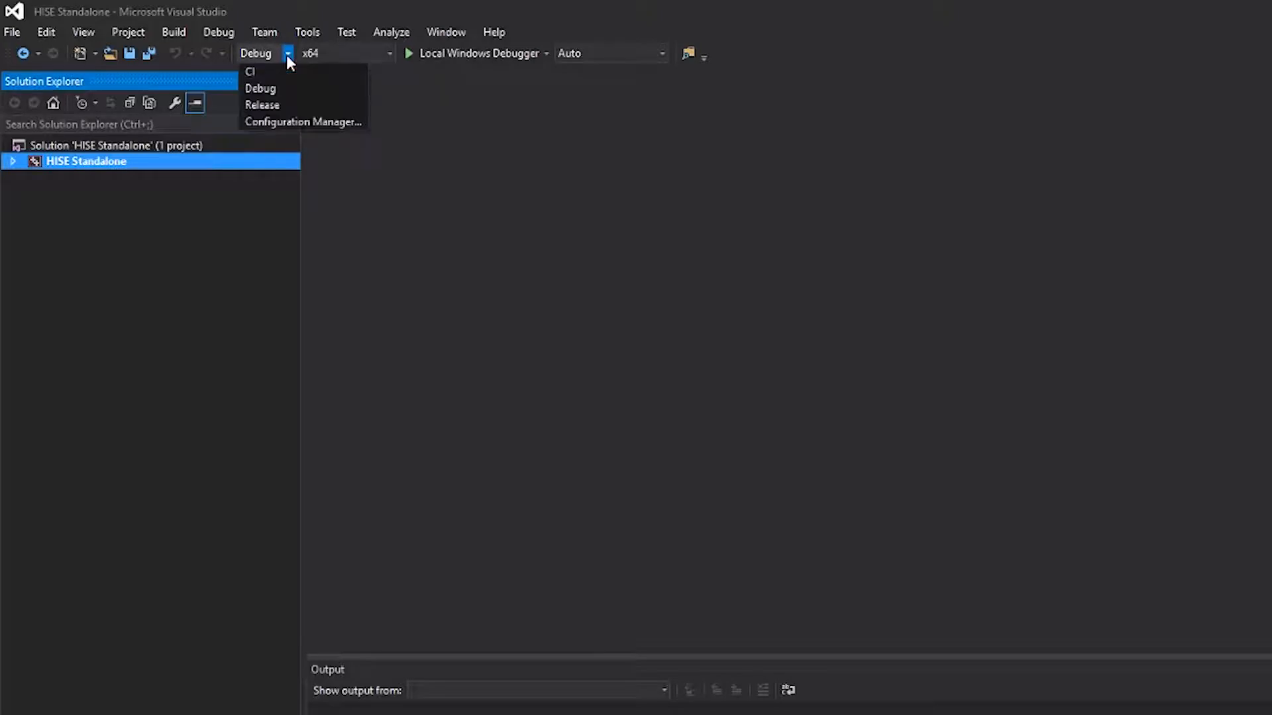
pyautogui.click(286, 105)
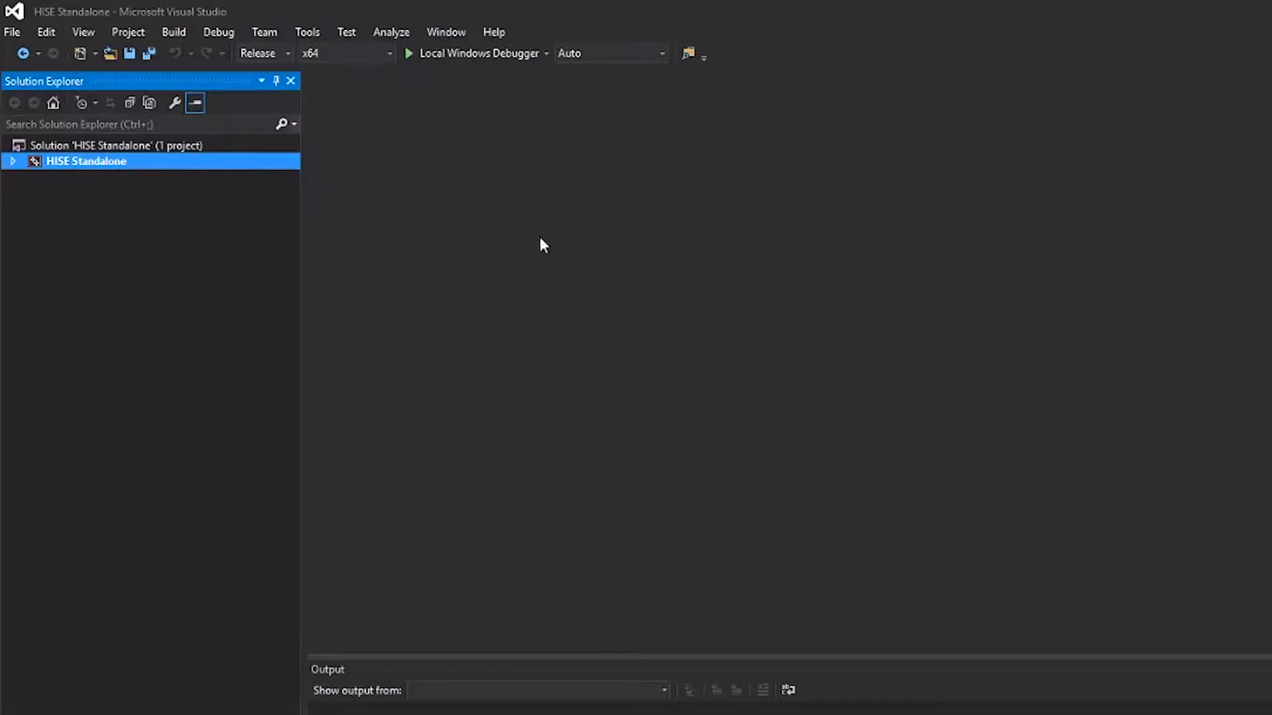
pyautogui.click(288, 54)
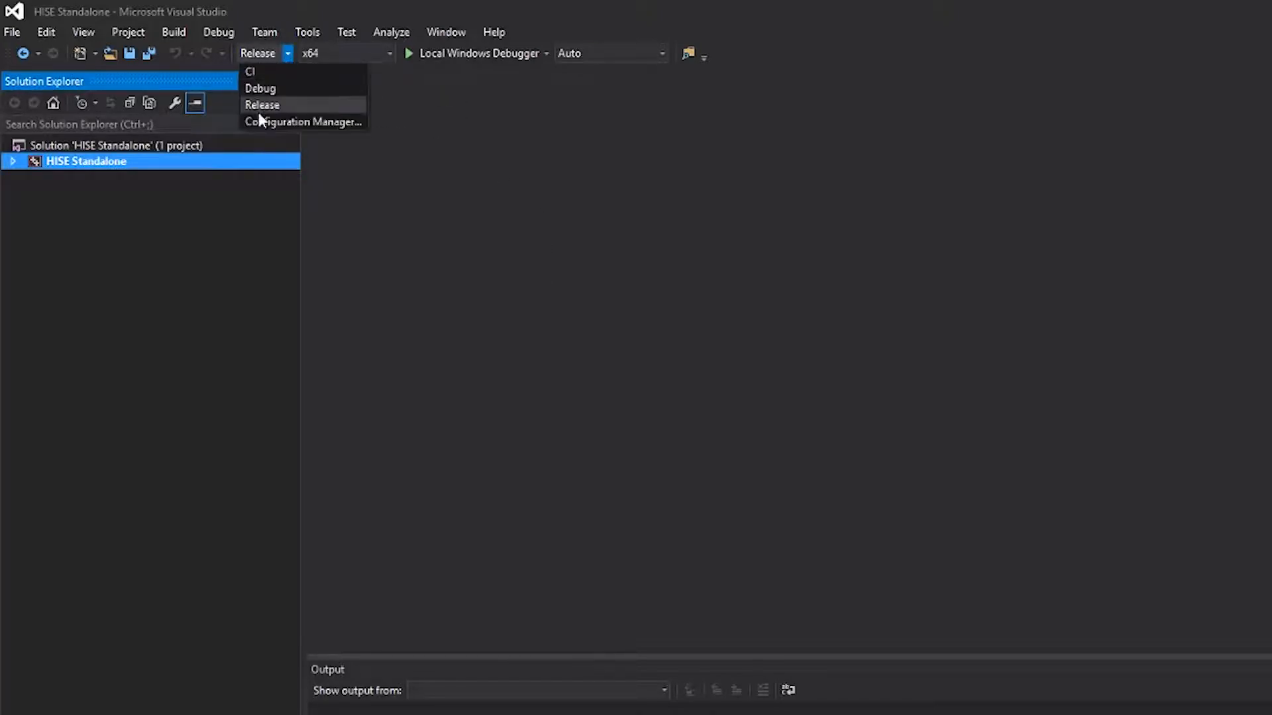
pyautogui.click(276, 105)
pyautogui.click(173, 29)
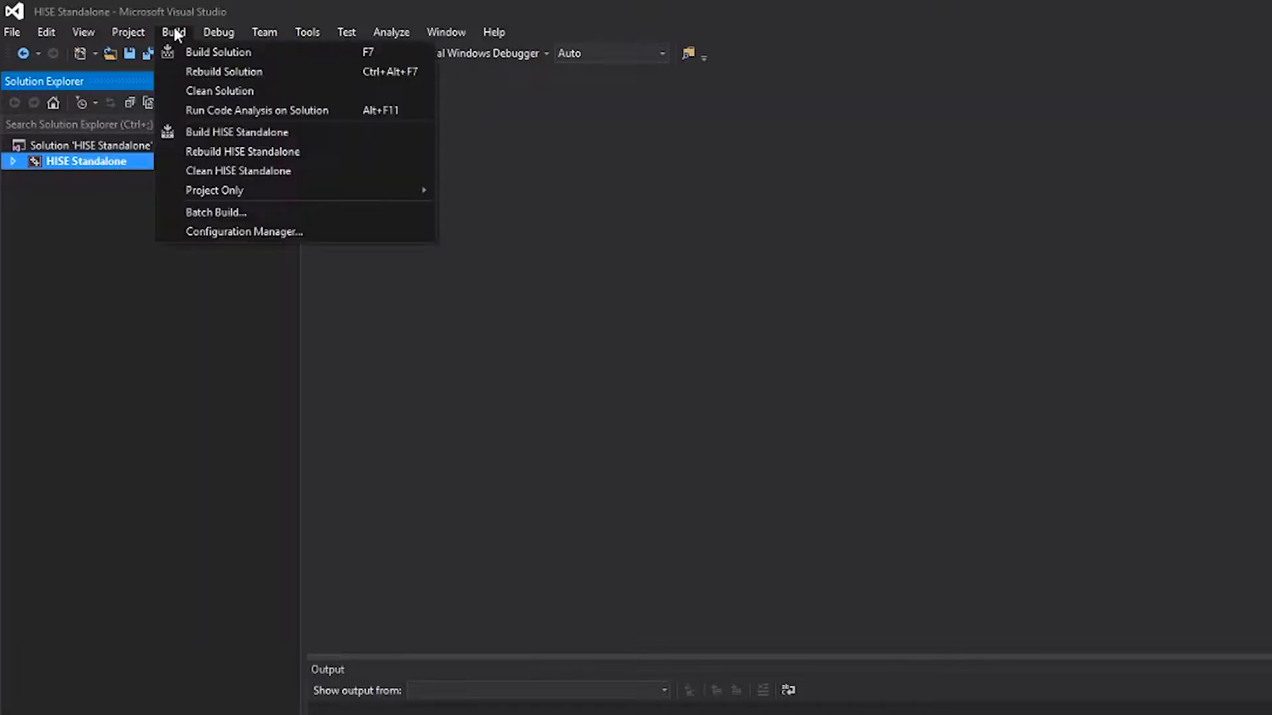
pyautogui.click(229, 132)
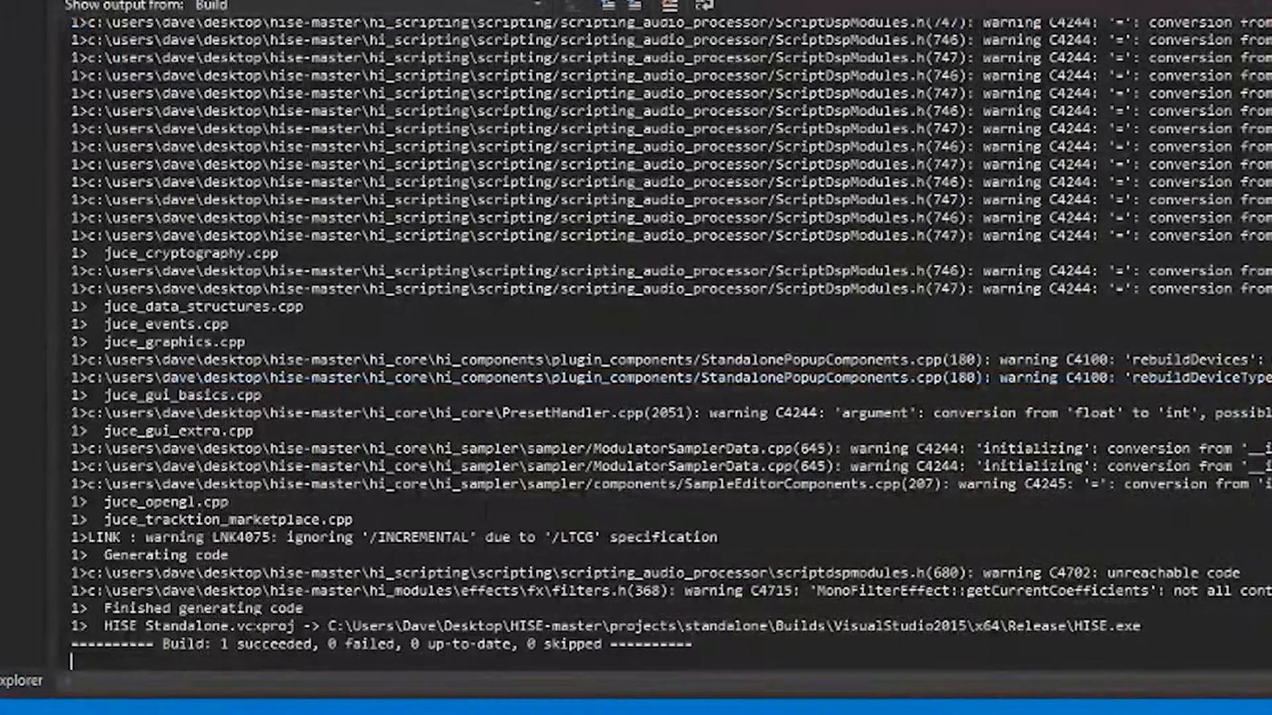
# Step: Check the build summary at the end of the output, then close Visual Studio and Projucer
pyautogui.moveTo(163, 644); pyautogui.dragTo(397, 646)
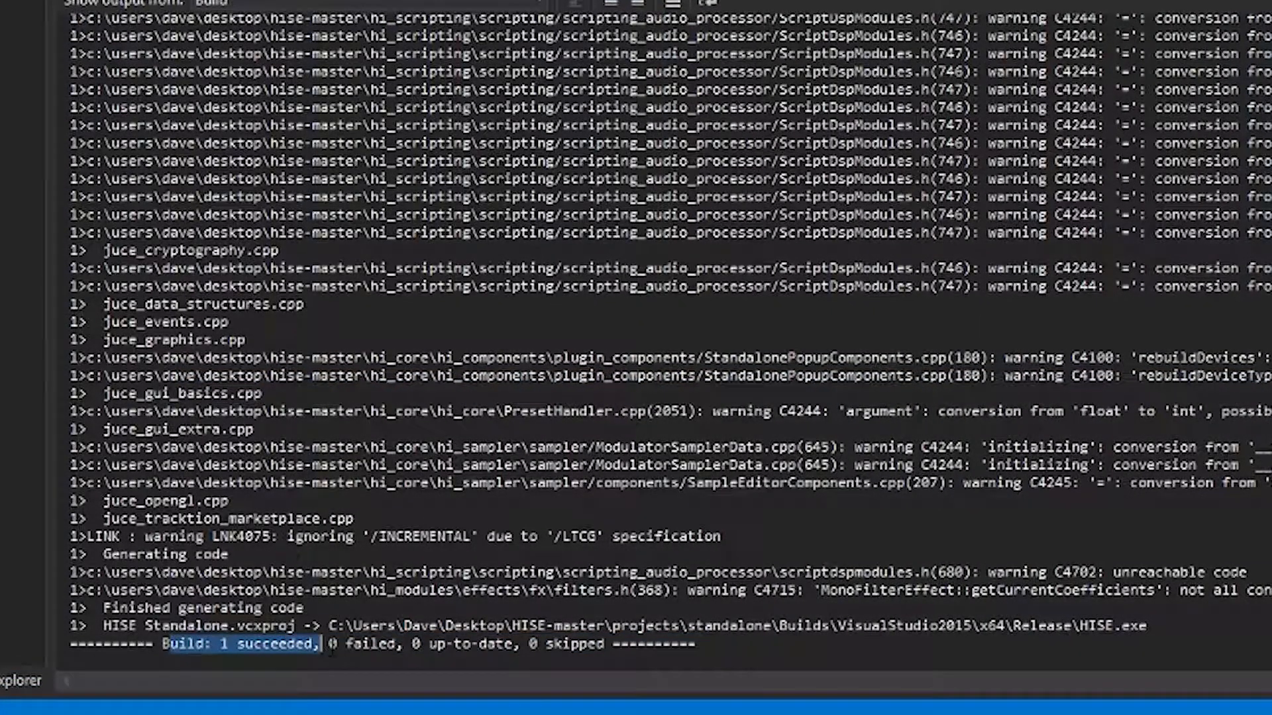
pyautogui.moveTo(722, 535); pyautogui.dragTo(430, 214)
pyautogui.click(446, 234)
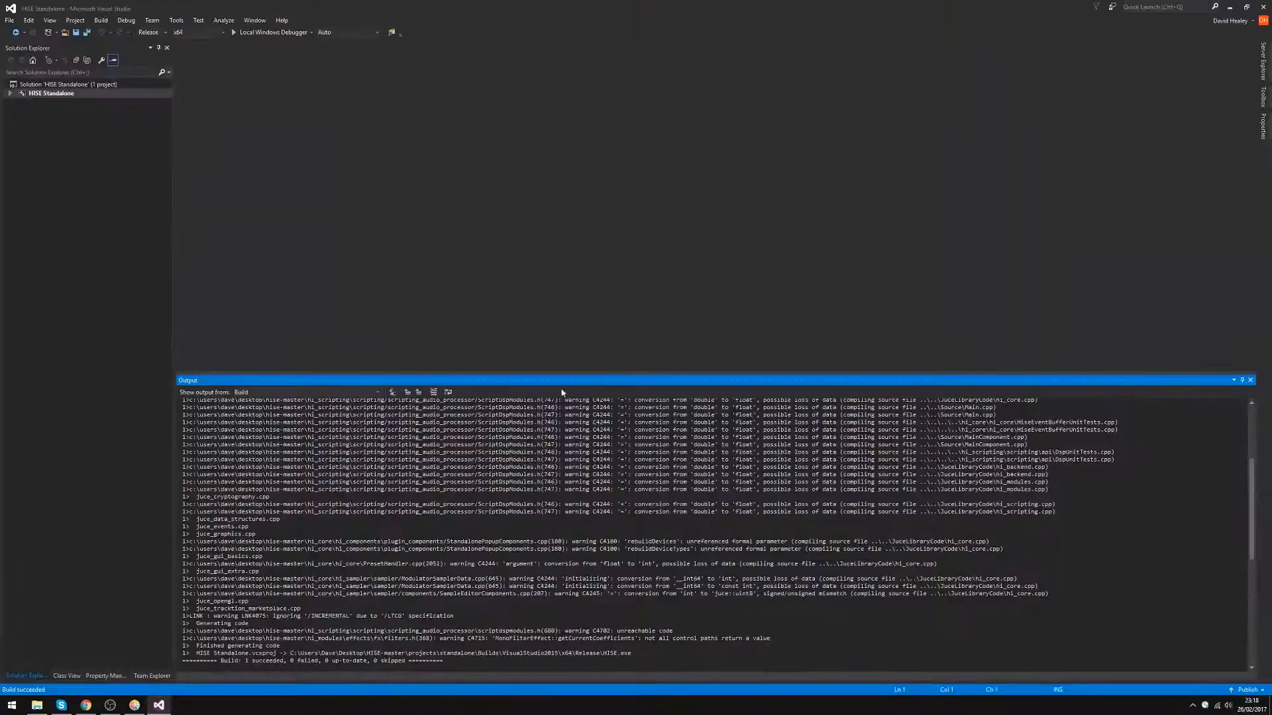
pyautogui.click(1263, 7)
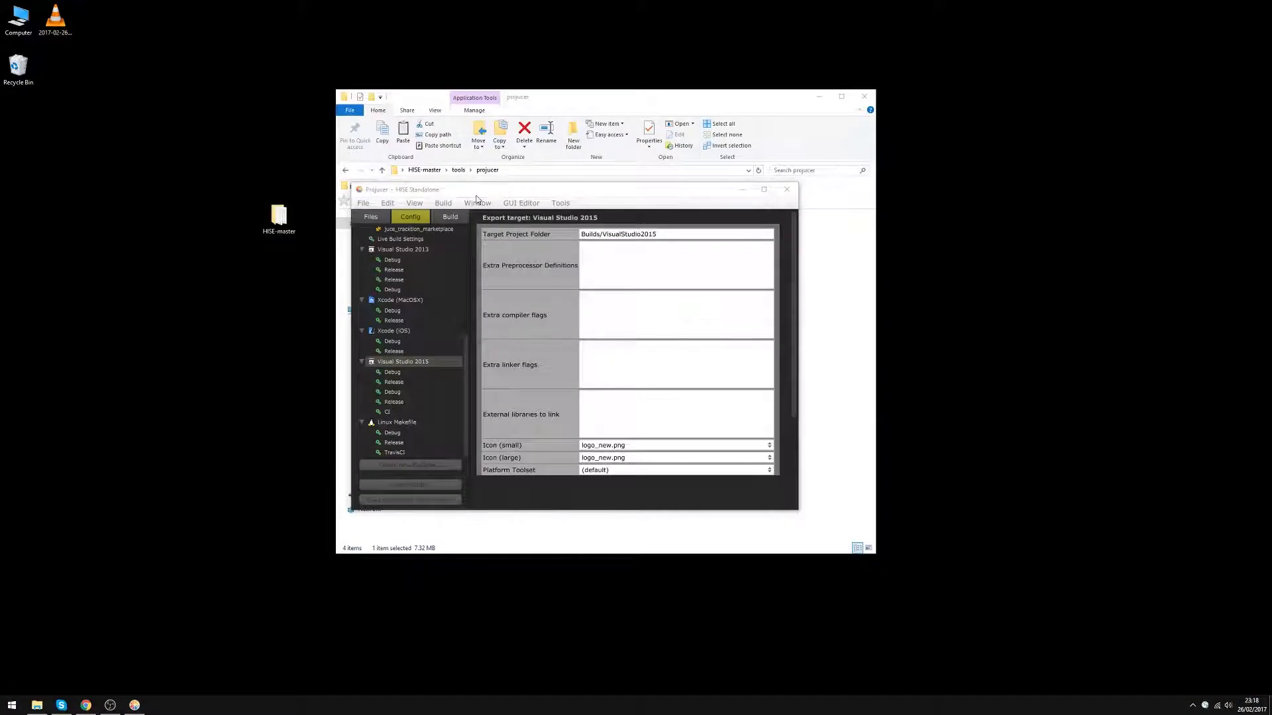
pyautogui.click(787, 190)
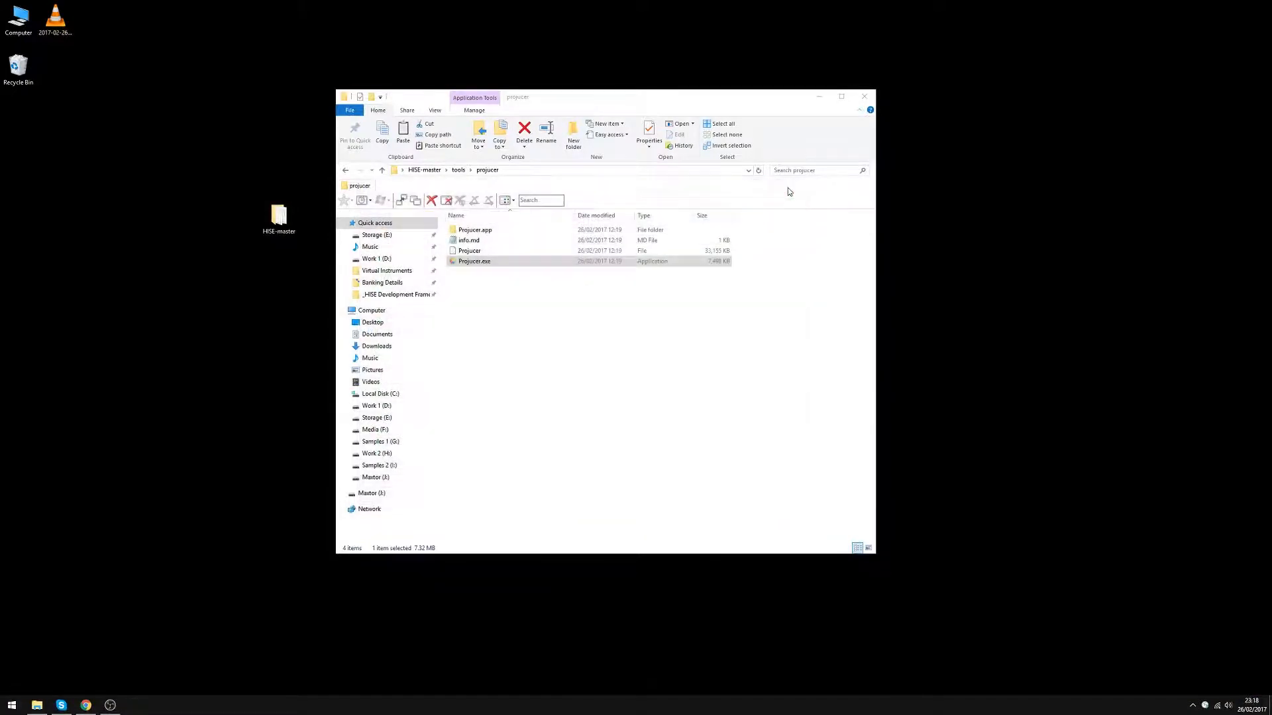
pyautogui.click(620, 342)
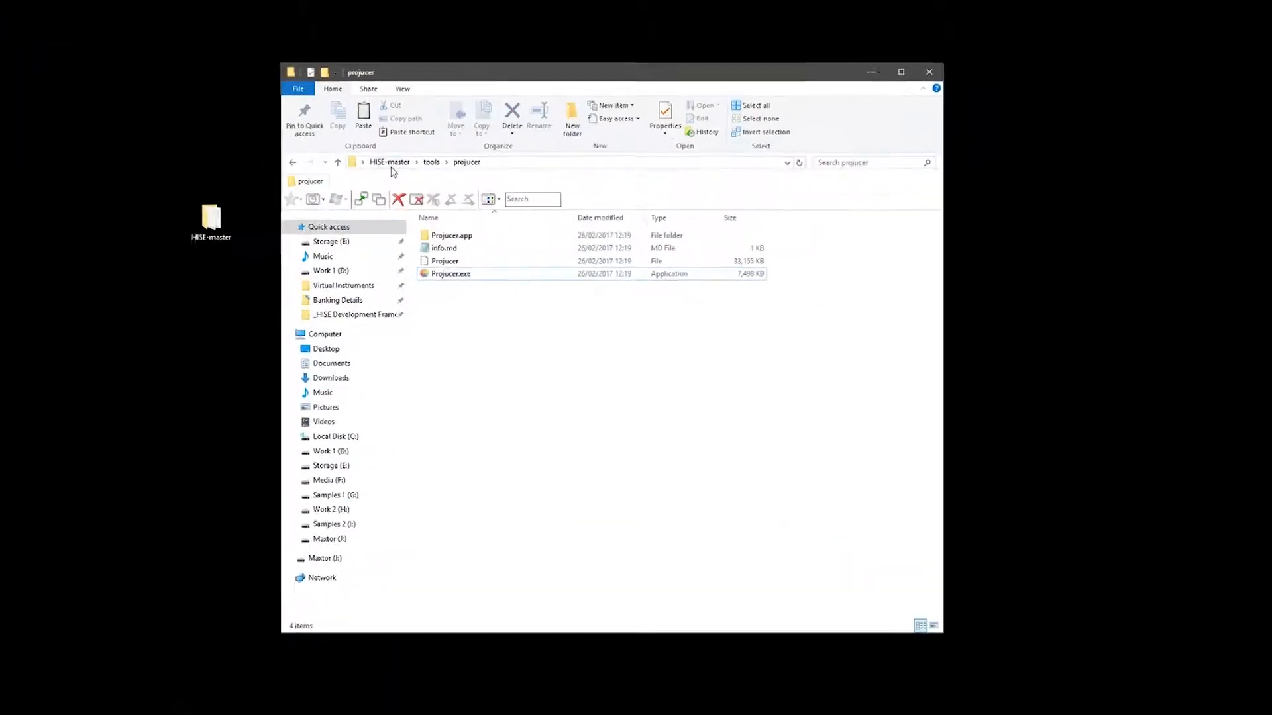
# Step: Open the folder HISE-master\projects\standalone\Builds\VisualStudio2015\x64\Release in File Explorer
pyautogui.click(423, 170)
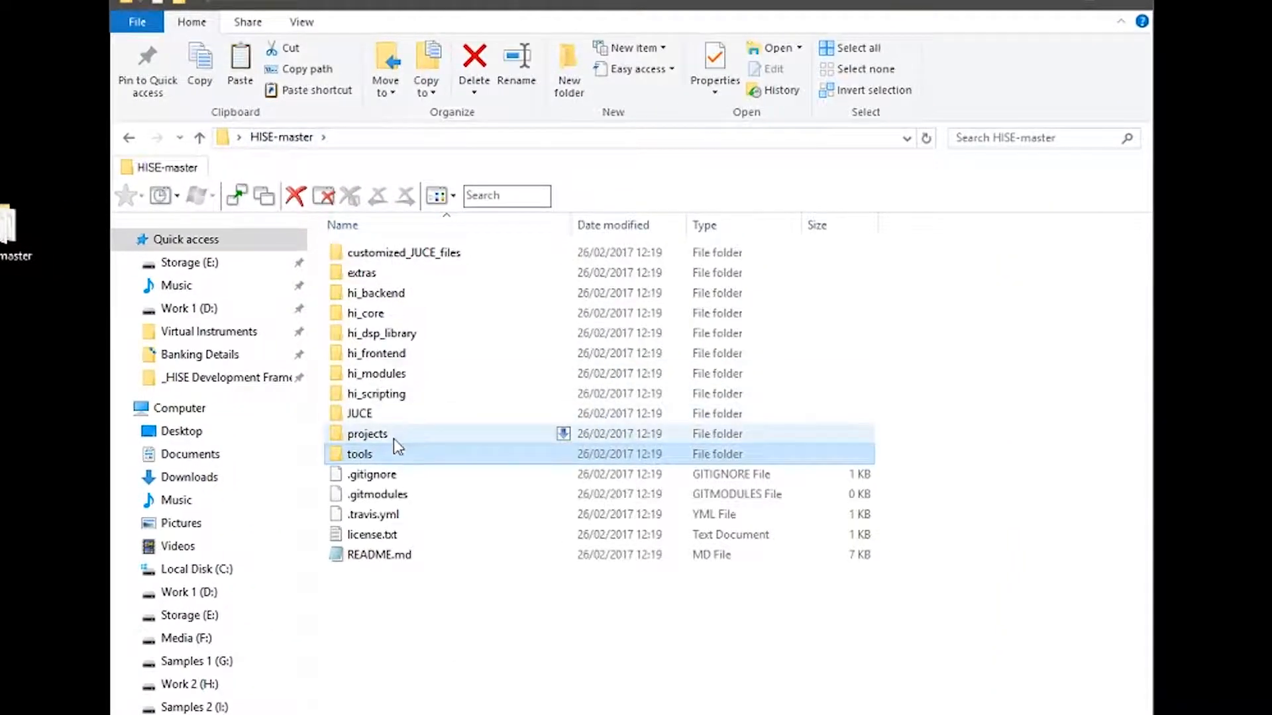
pyautogui.doubleClick(393, 437)
pyautogui.doubleClick(381, 275)
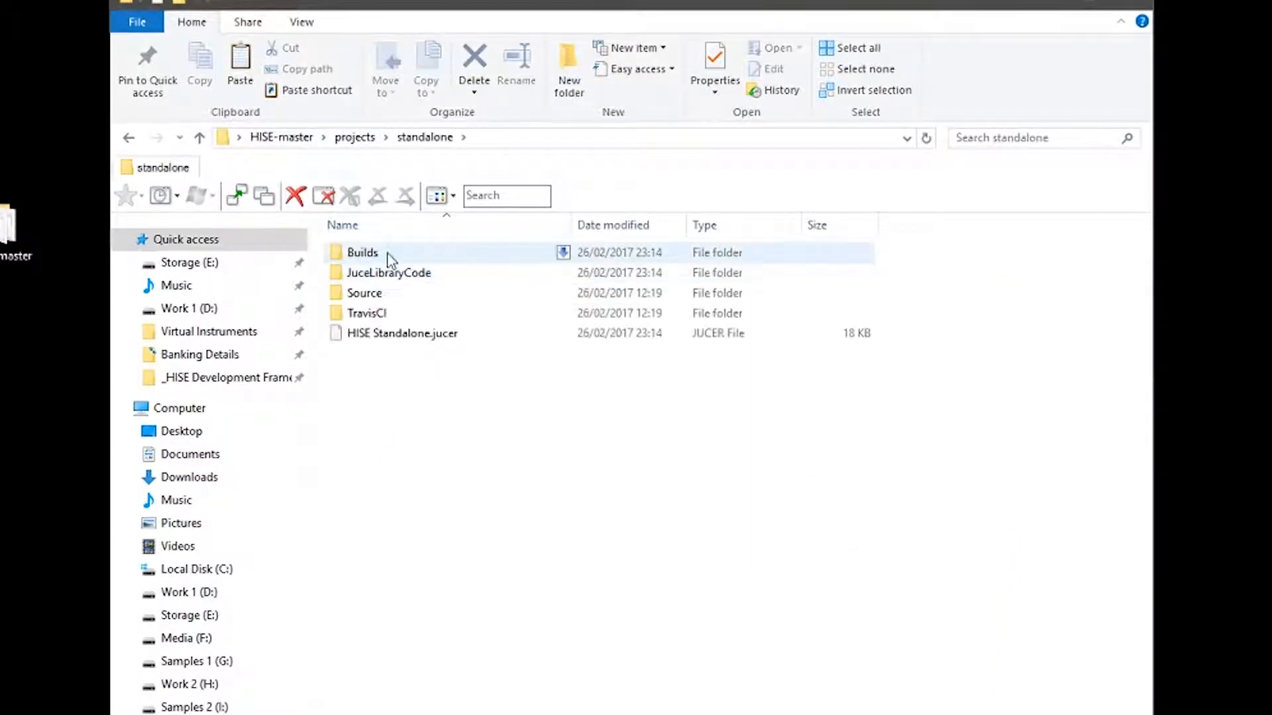
pyautogui.doubleClick(388, 255)
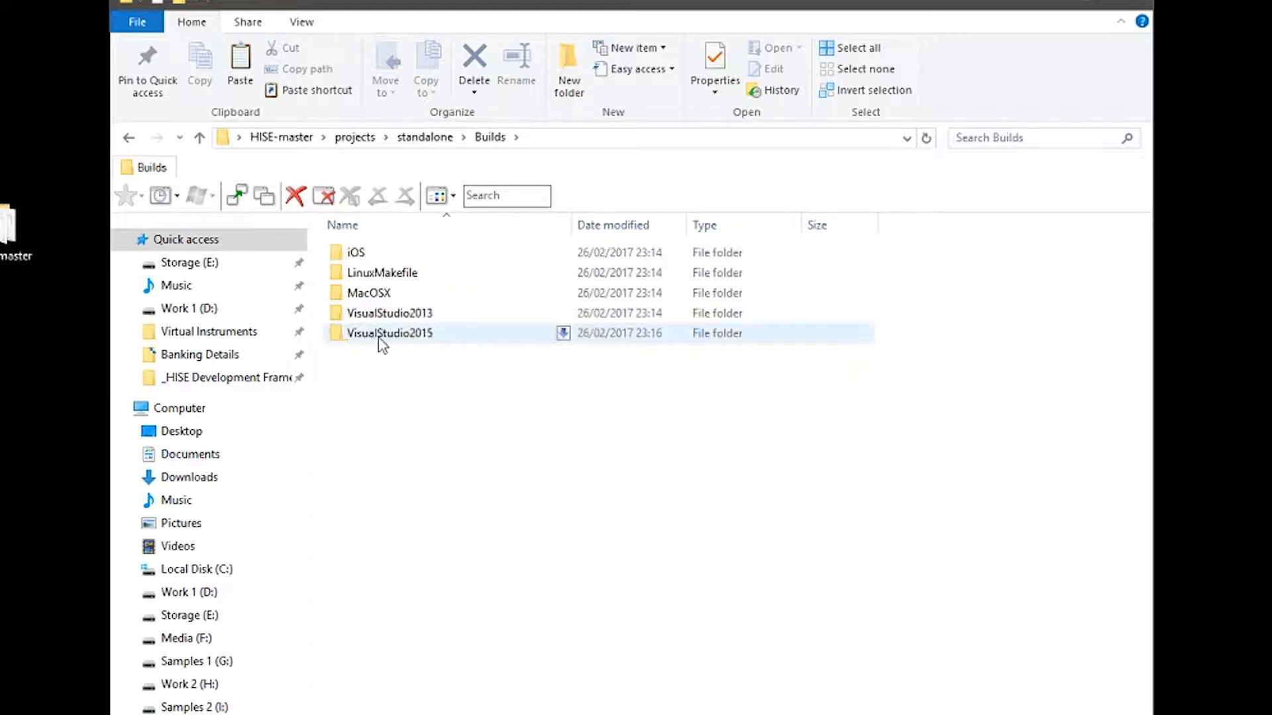
pyautogui.doubleClick(416, 337)
pyautogui.doubleClick(391, 260)
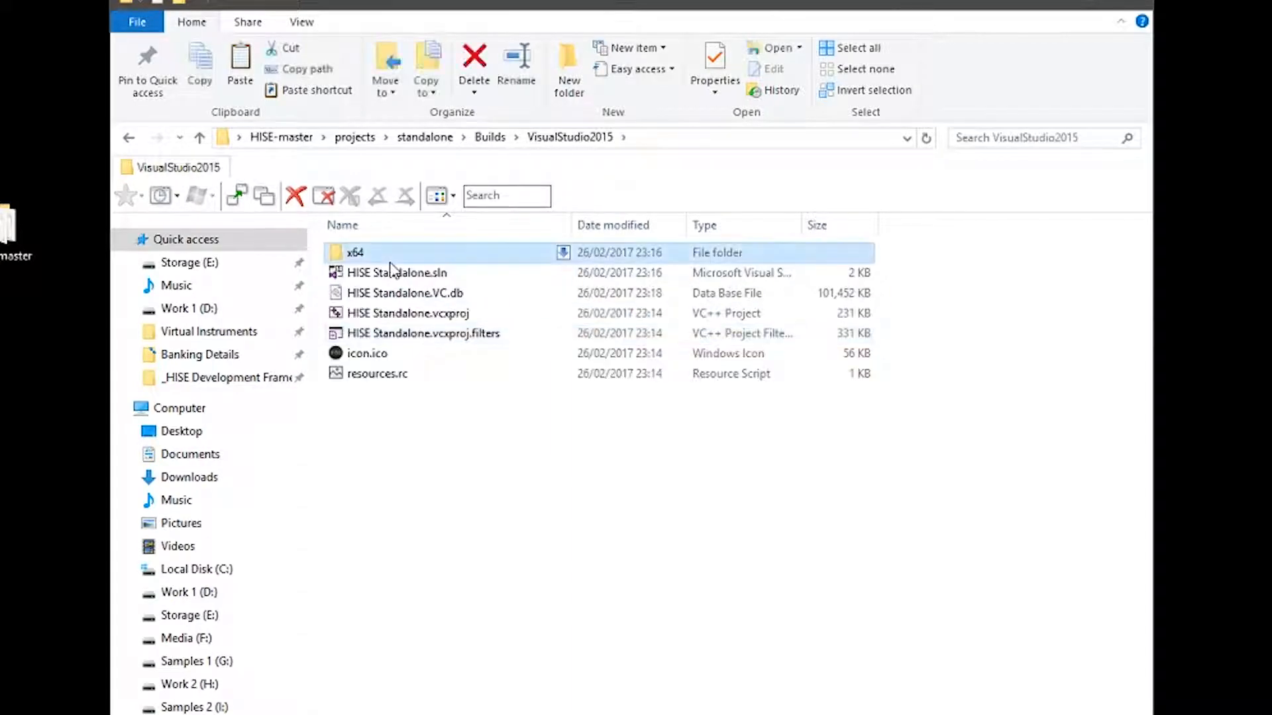
pyautogui.doubleClick(393, 258)
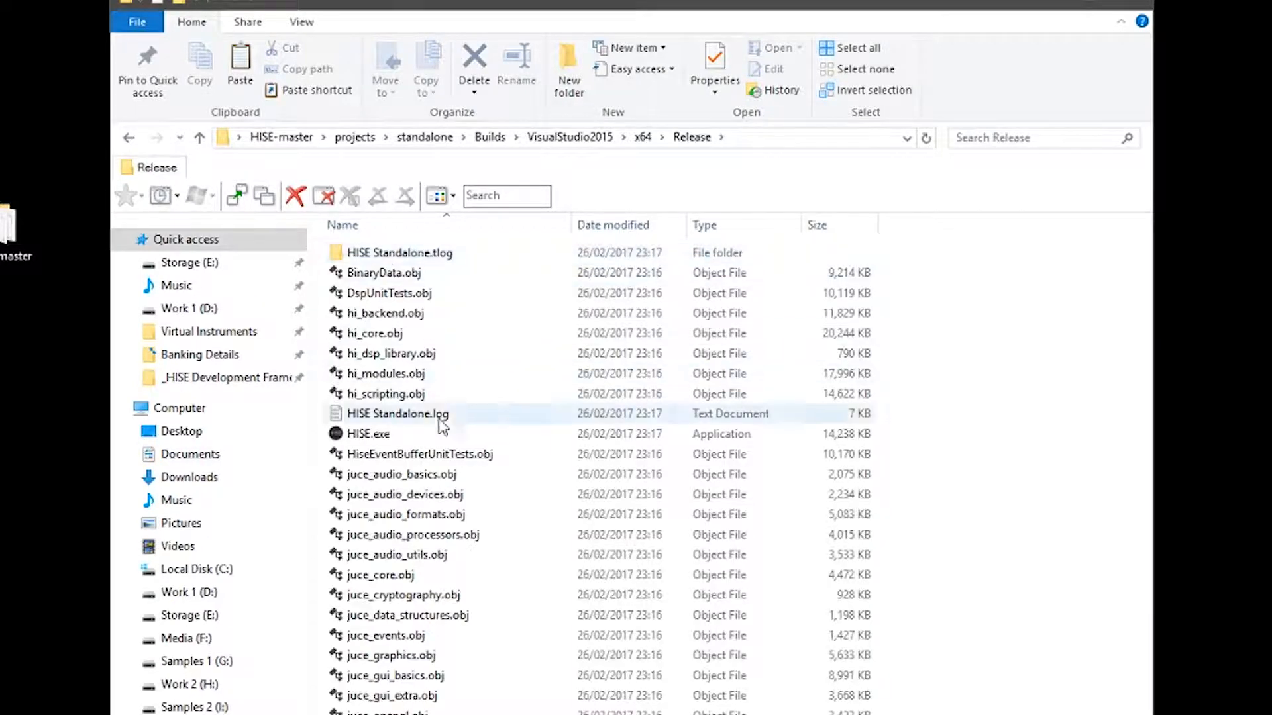
# Step: Move HISE.exe from the Release folder onto the desktop, beside the HISE-master folder, and launch it
pyautogui.click(448, 434)
pyautogui.moveTo(351, 434); pyautogui.dragTo(1, 464)
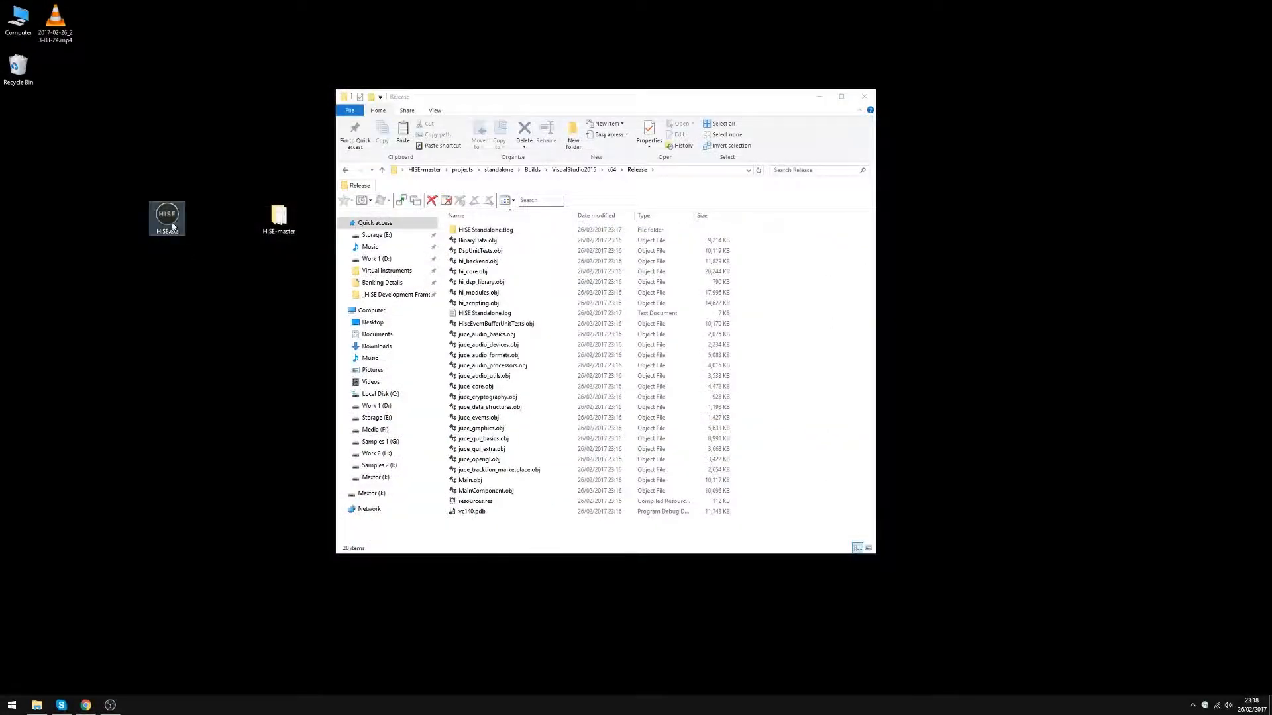
pyautogui.moveTo(170, 228); pyautogui.dragTo(210, 227)
pyautogui.doubleClick(210, 228)
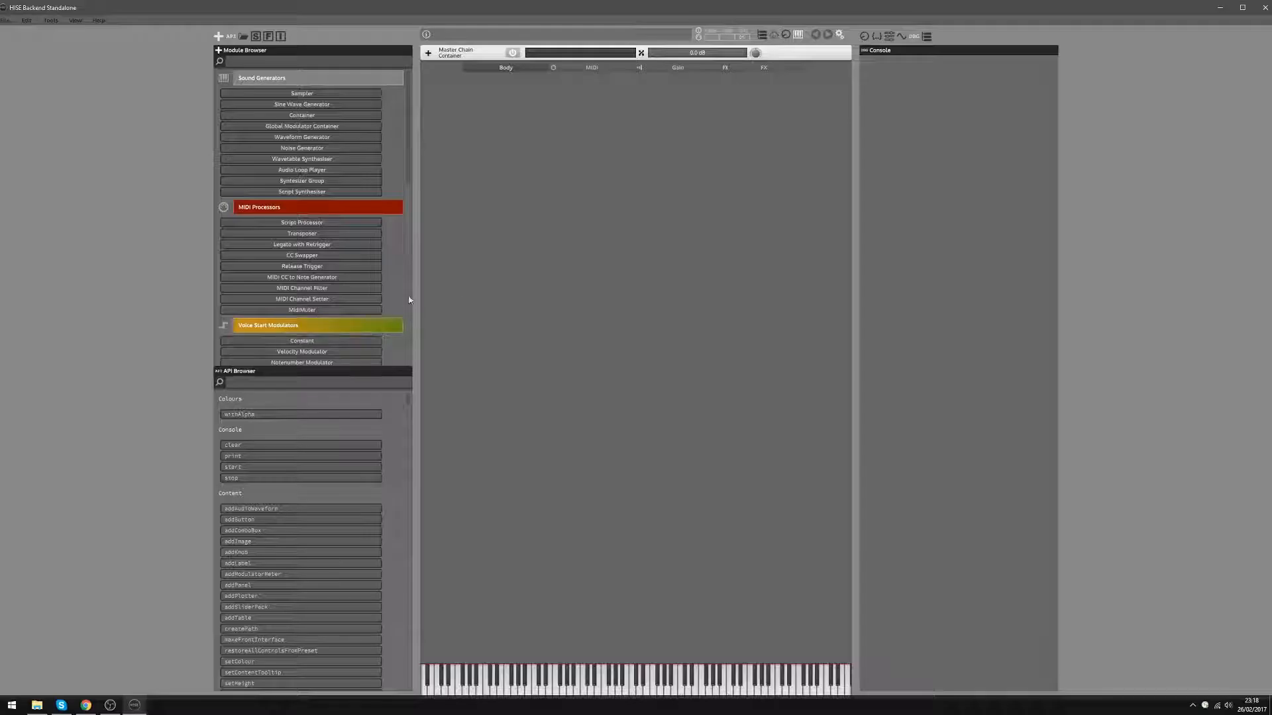
# Step: Look over the running HISE Backend Standalone window, then close the application
pyautogui.click(98, 20)
pyautogui.click(111, 31)
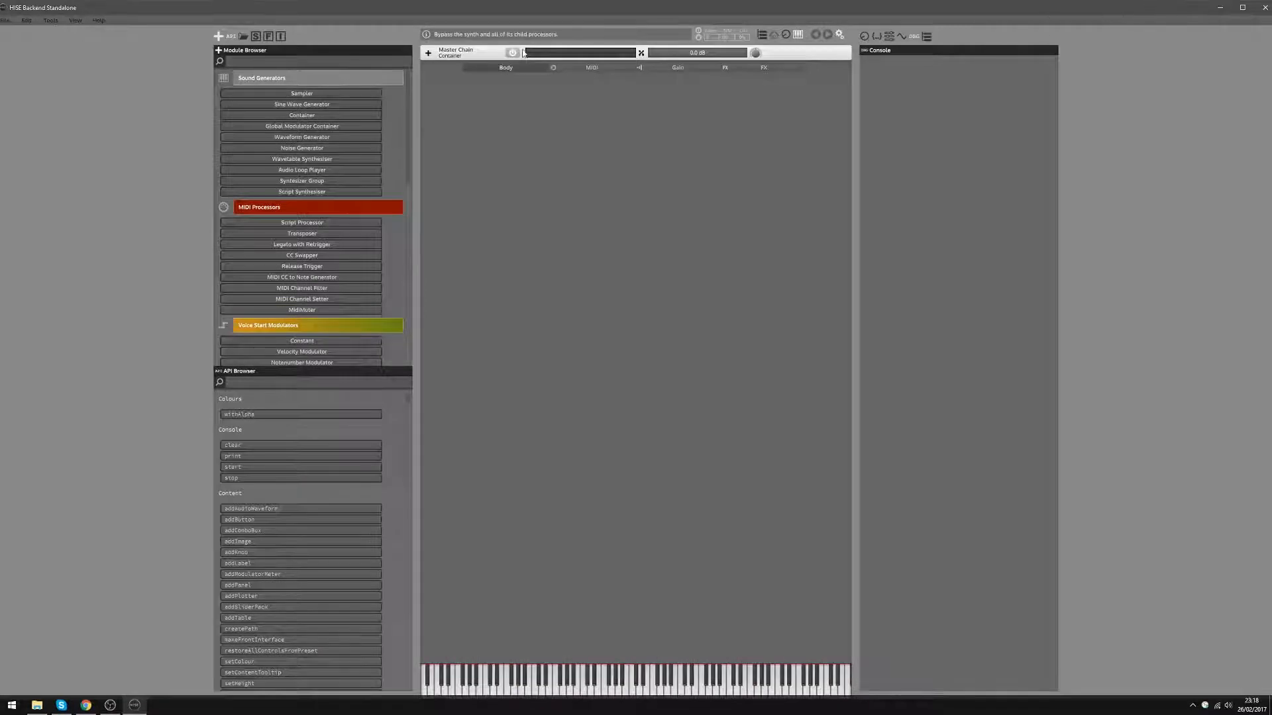
pyautogui.click(1265, 8)
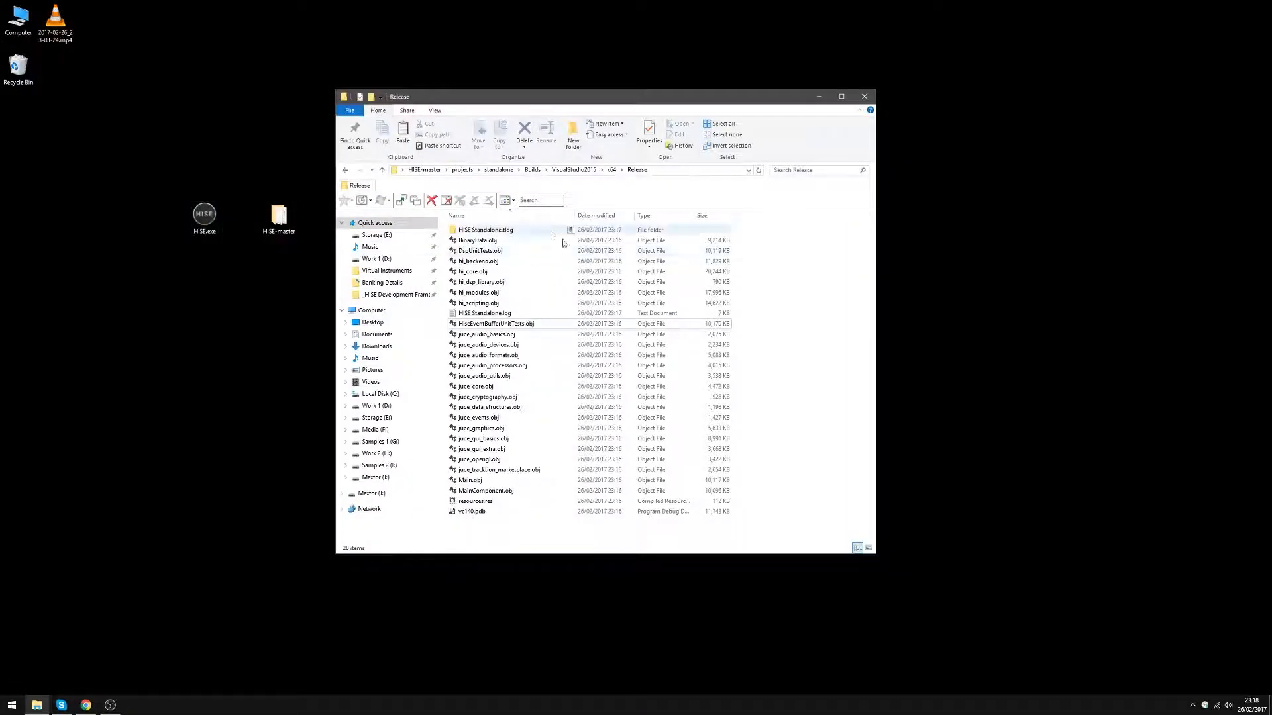
# Step: Go back up to the HISE-master folder and launch Projucer.exe from tools\projucer
pyautogui.click(564, 262)
pyautogui.press('BackSpace')
pyautogui.press('BackSpace')
pyautogui.press('BackSpace')
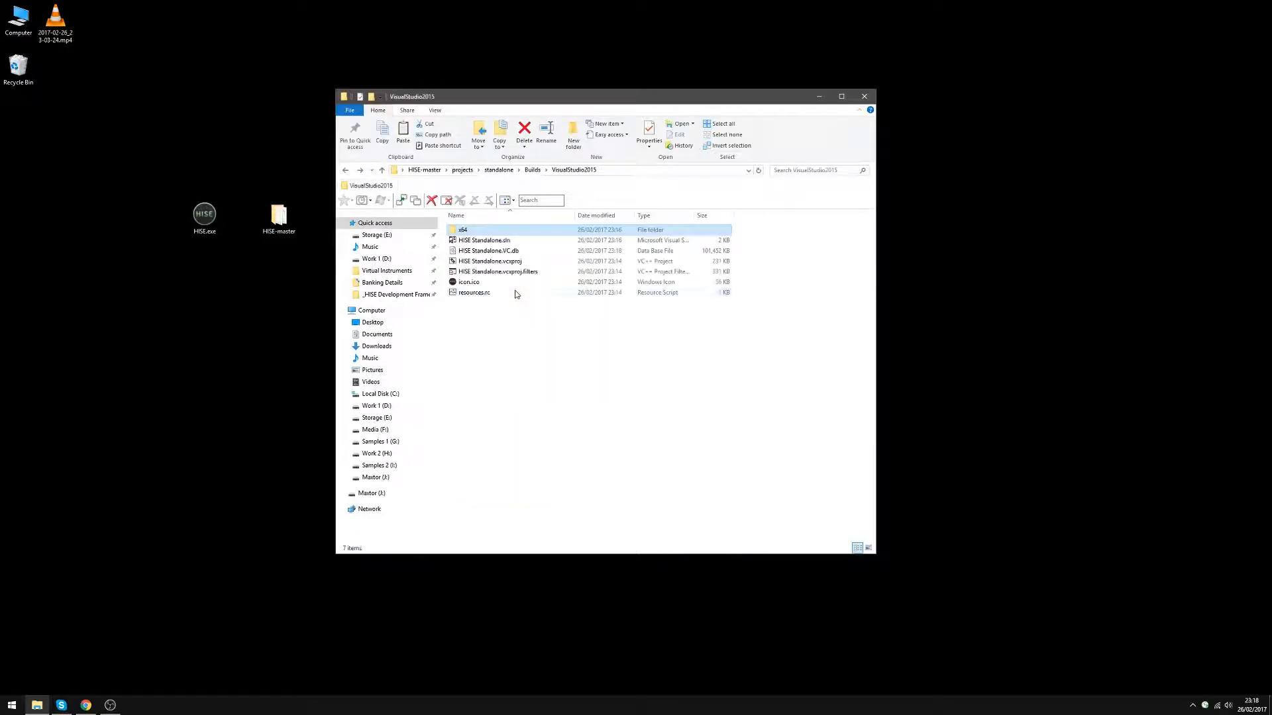
pyautogui.press('BackSpace')
pyautogui.press('BackSpace')
pyautogui.press('BackSpace')
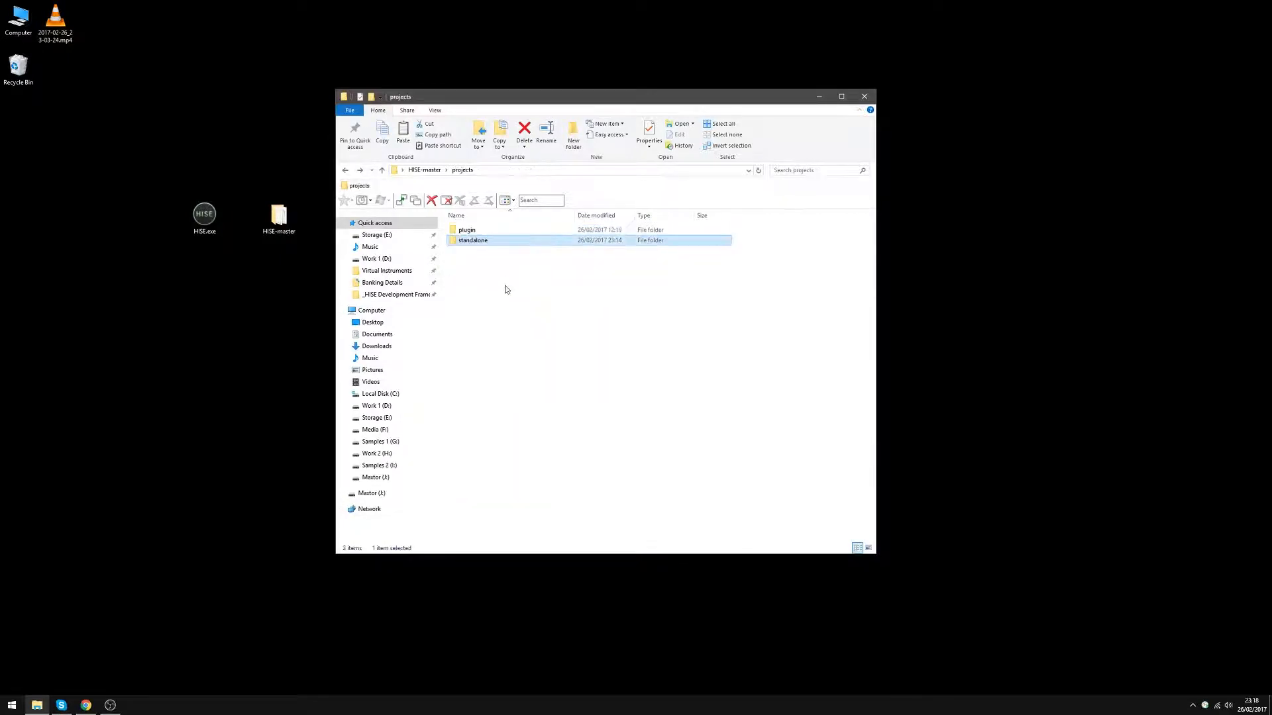
pyautogui.doubleClick(469, 334)
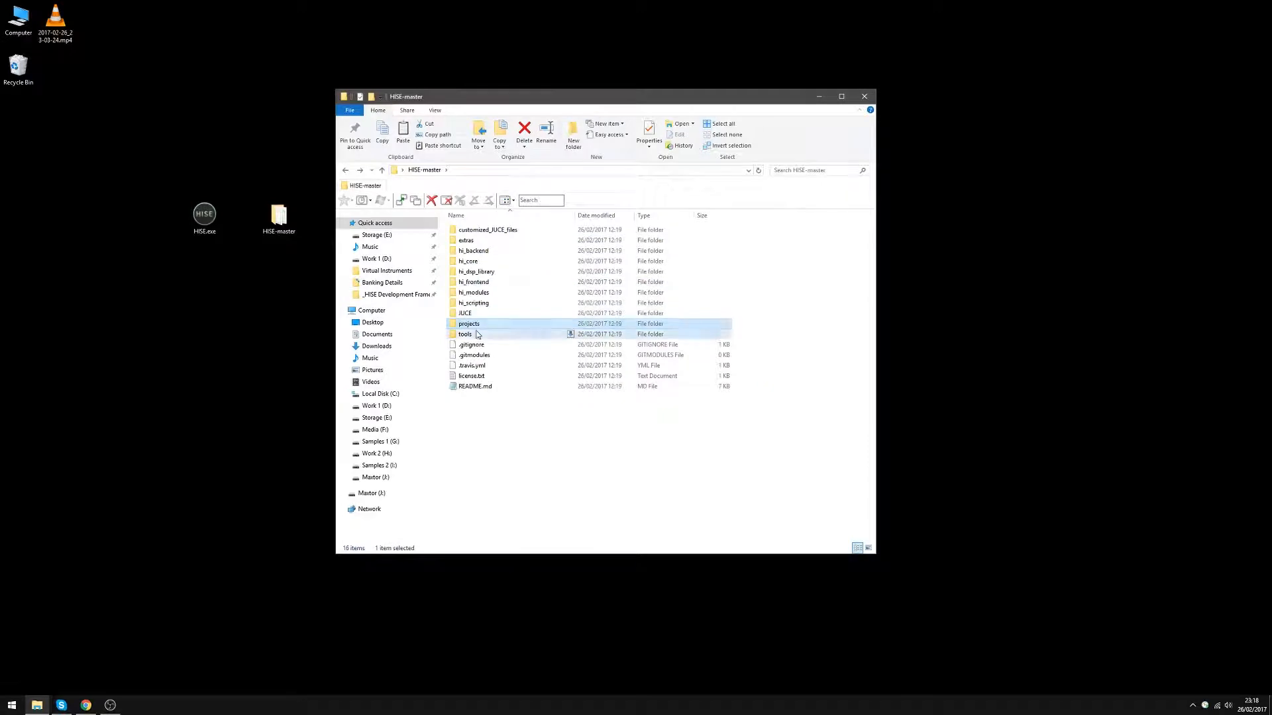
pyautogui.doubleClick(471, 272)
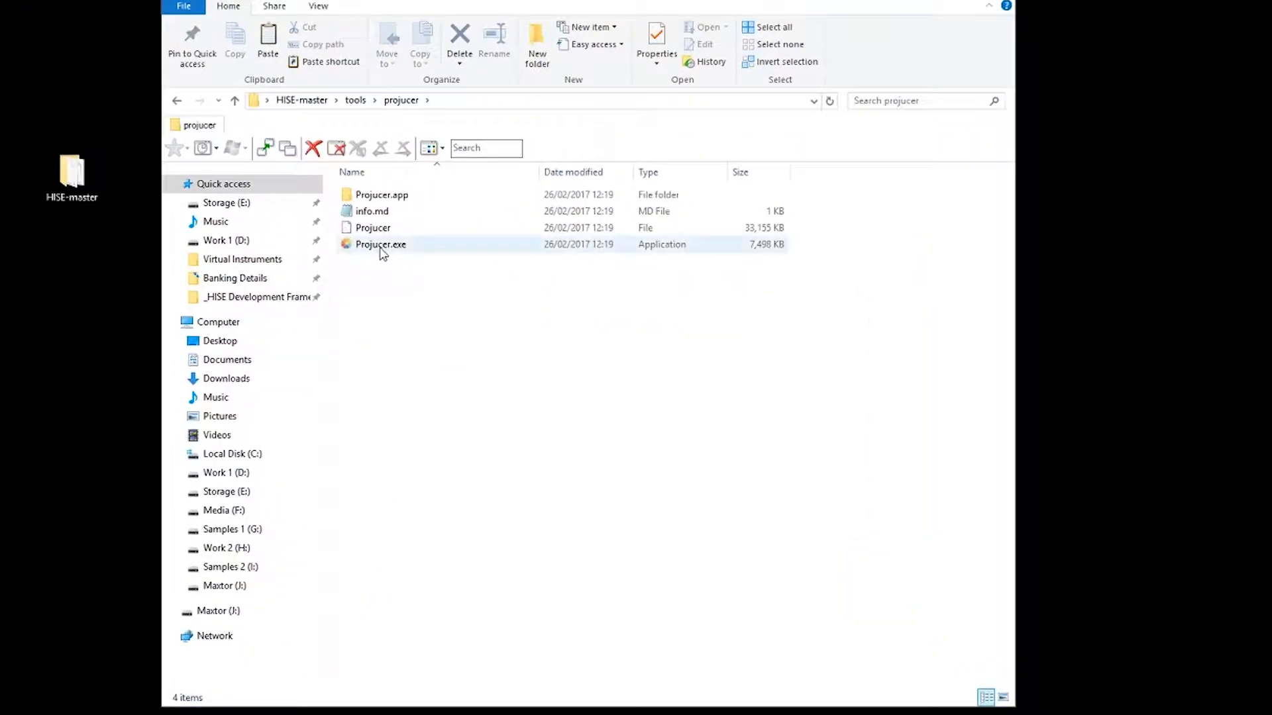
pyautogui.doubleClick(382, 245)
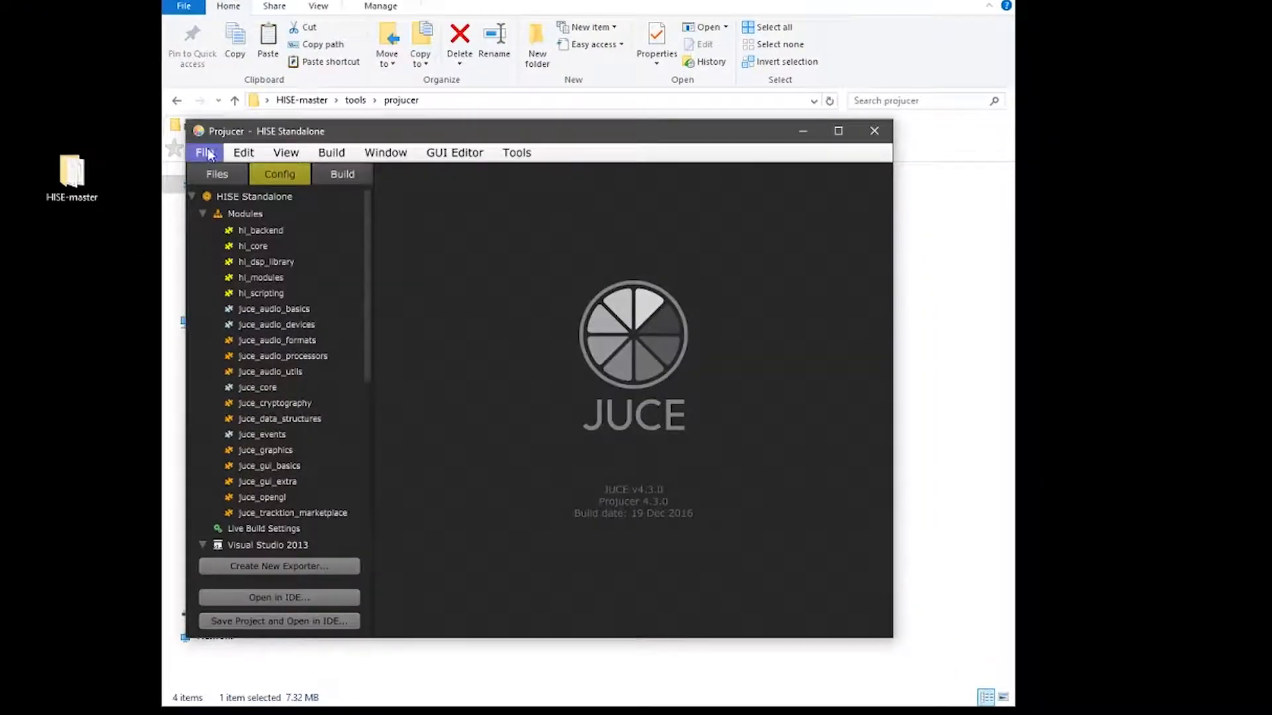
# Step: Open the plugin project HISE.jucer from HISE-master\projects\plugin in Projucer
pyautogui.click(205, 153)
pyautogui.click(218, 198)
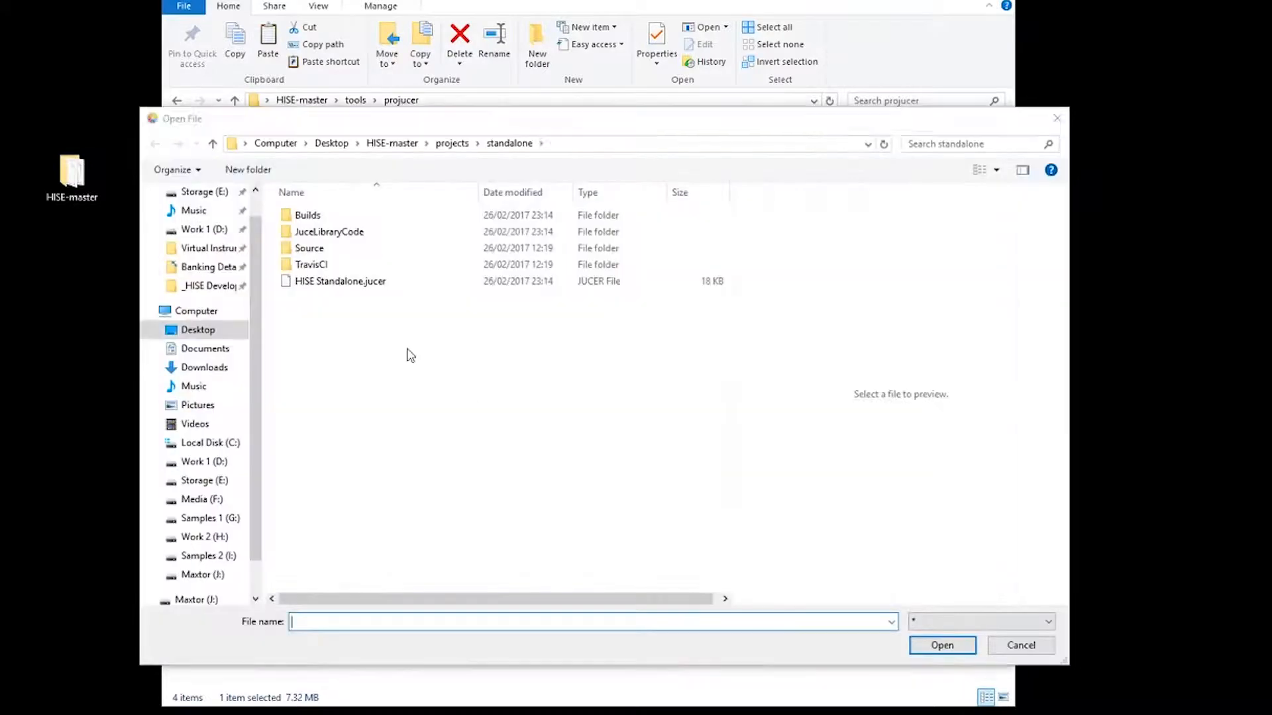
pyautogui.click(761, 469)
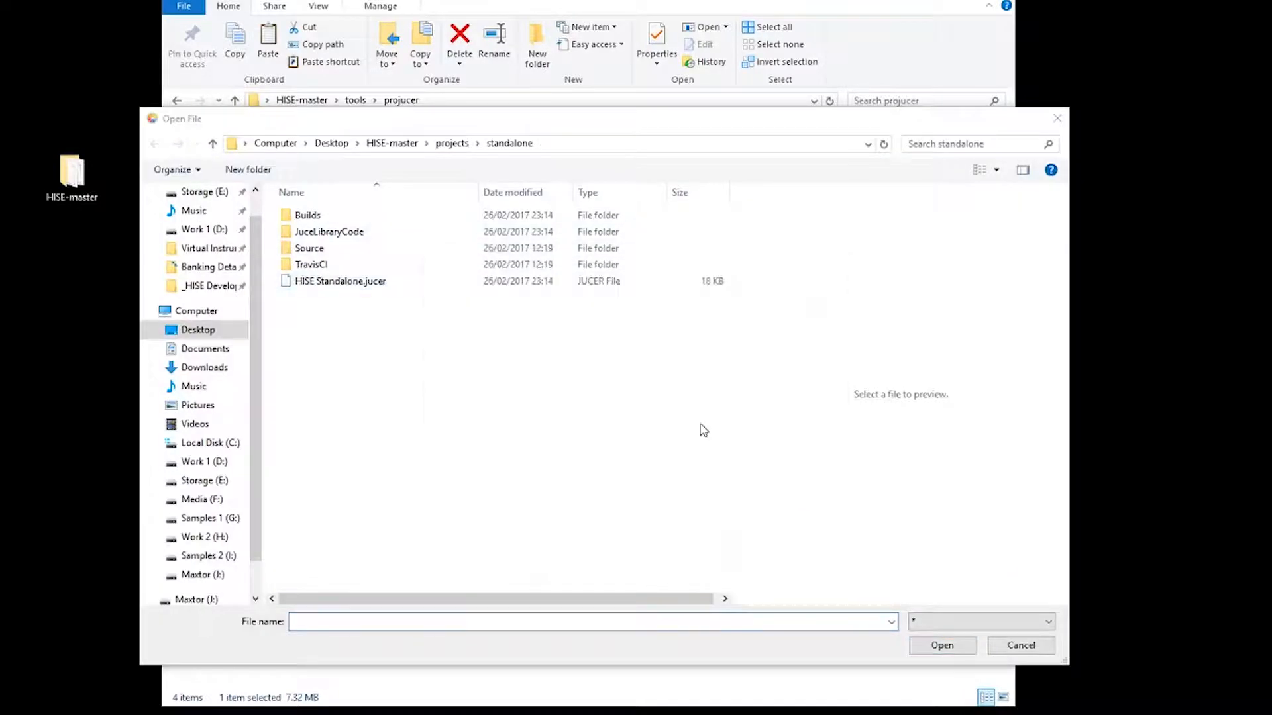
pyautogui.click(465, 150)
pyautogui.doubleClick(311, 214)
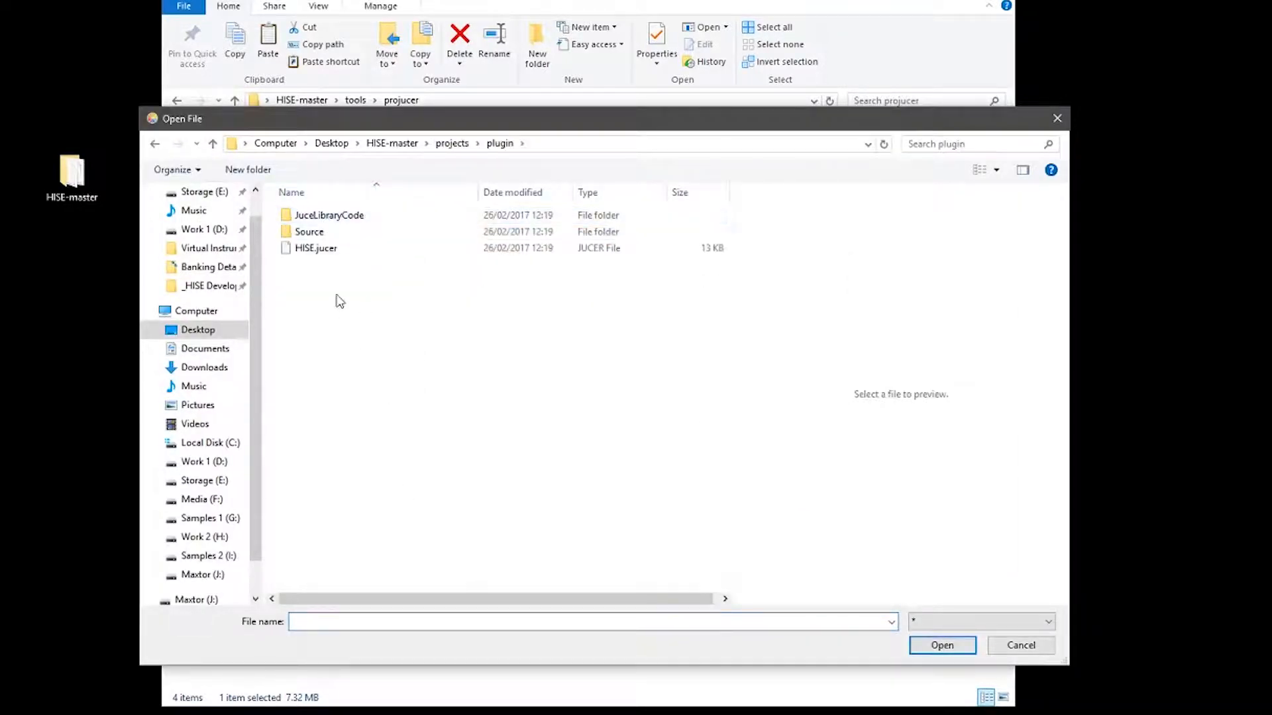
pyautogui.doubleClick(325, 249)
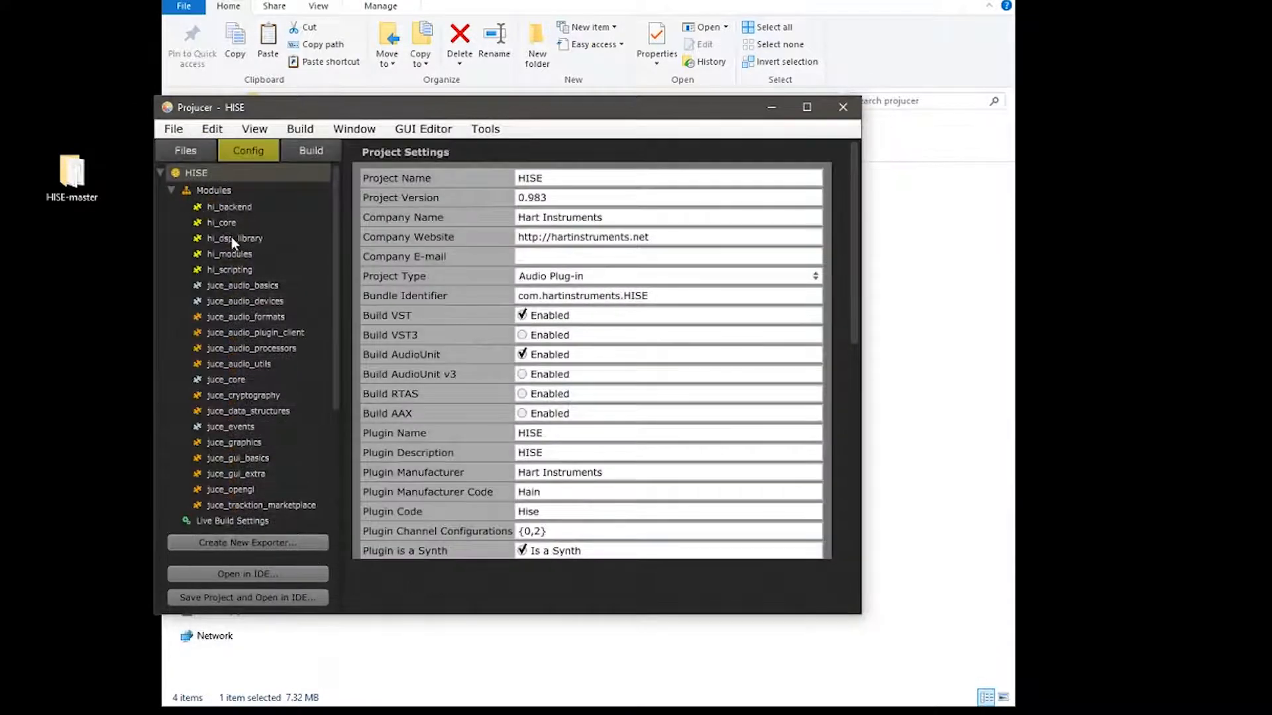
# Step: Set the USE_IPP option of the plugin project's hi_core module to Disabled
pyautogui.click(228, 224)
pyautogui.scroll(-2, 453, 318)
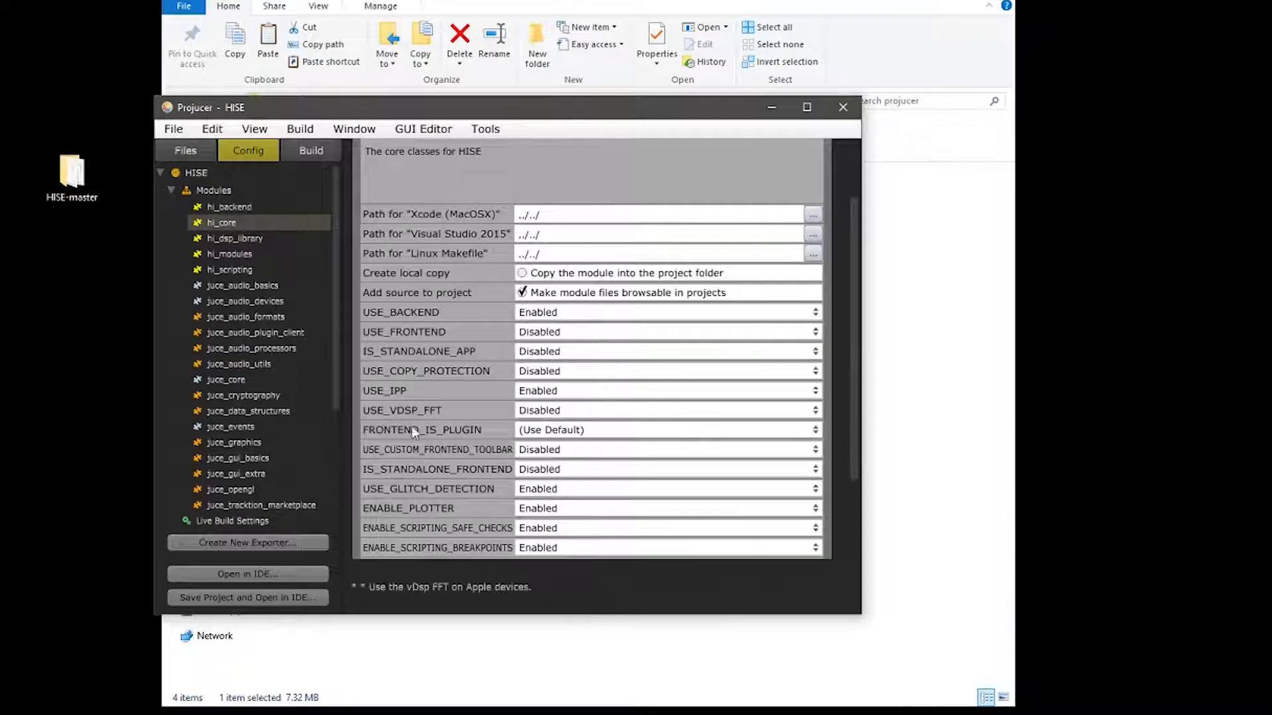
pyautogui.click(536, 391)
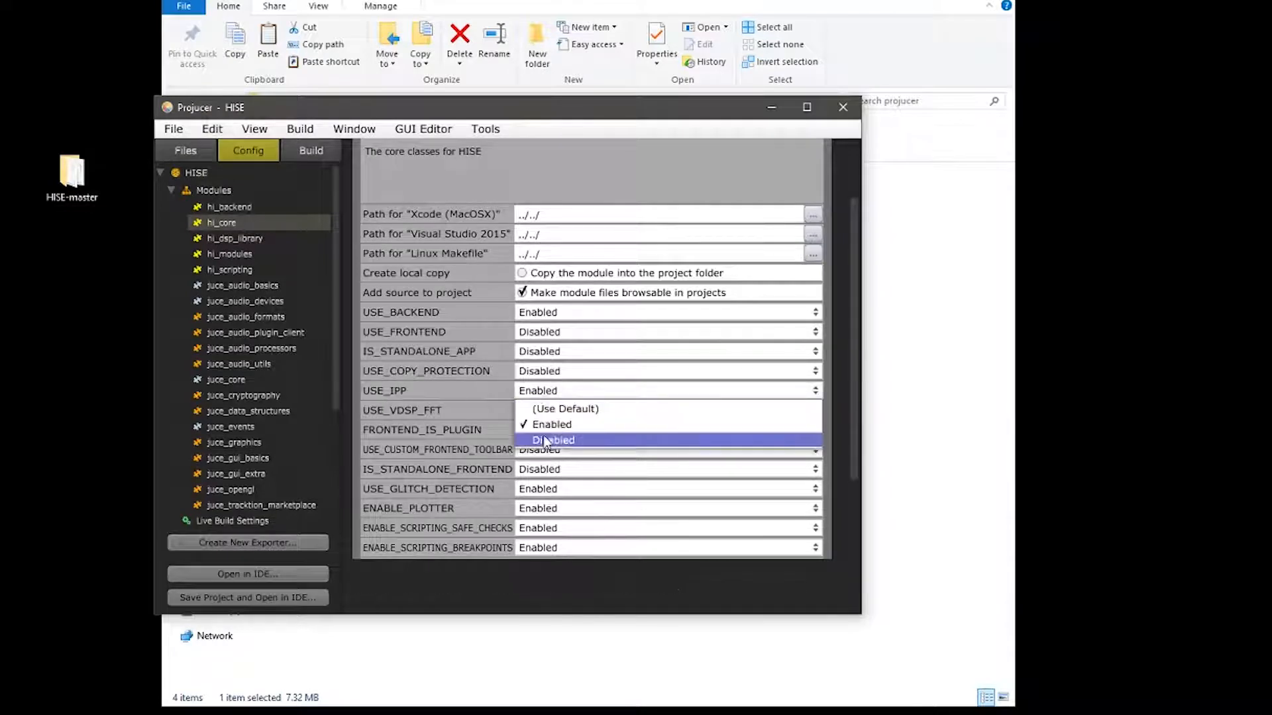
pyautogui.click(535, 437)
# Step: Review the Release 64bit settings of the Visual Studio 2015 export target, then save the plugin project and open it in Visual Studio
pyautogui.scroll(-4, 277, 384)
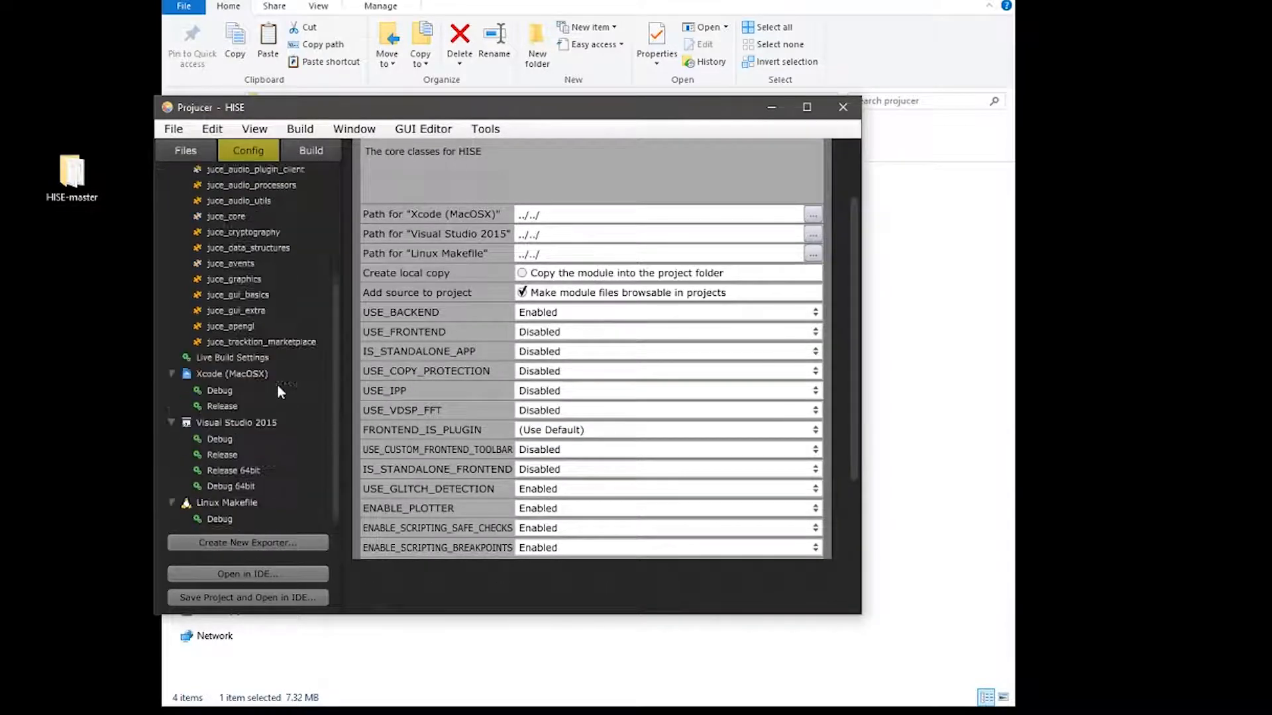
pyautogui.click(260, 418)
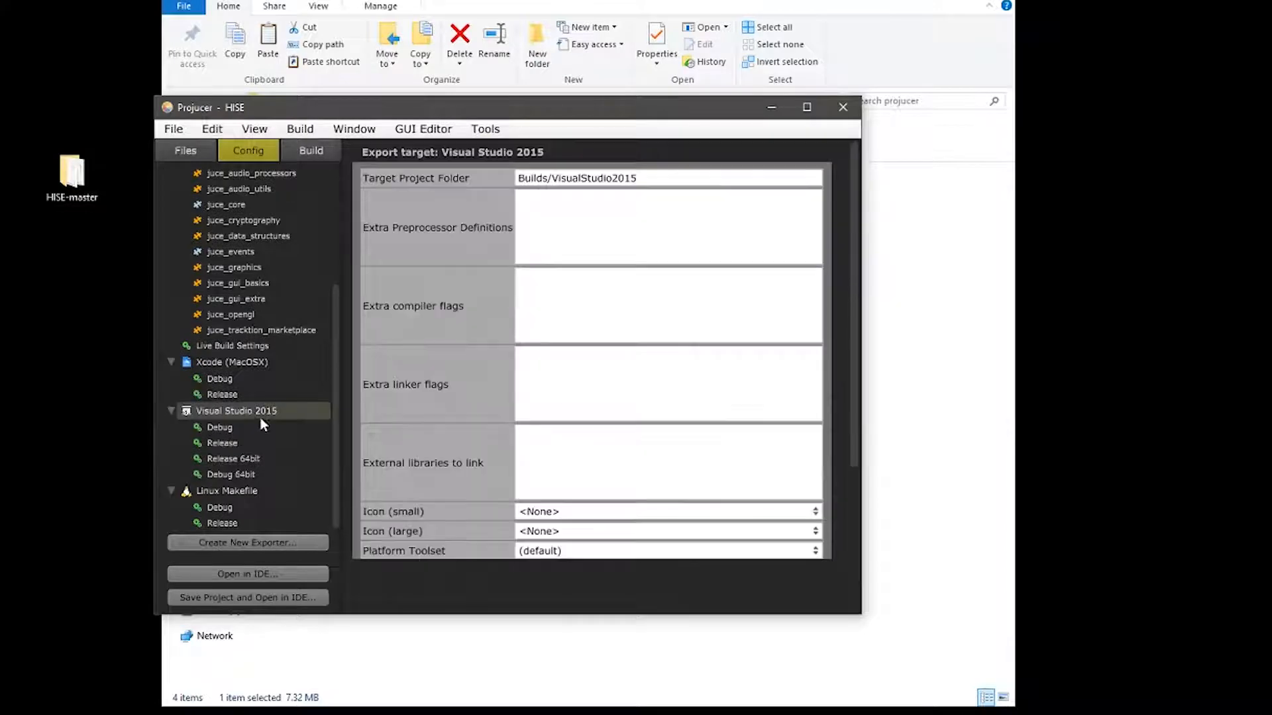
pyautogui.click(248, 459)
pyautogui.scroll(-2, 664, 374)
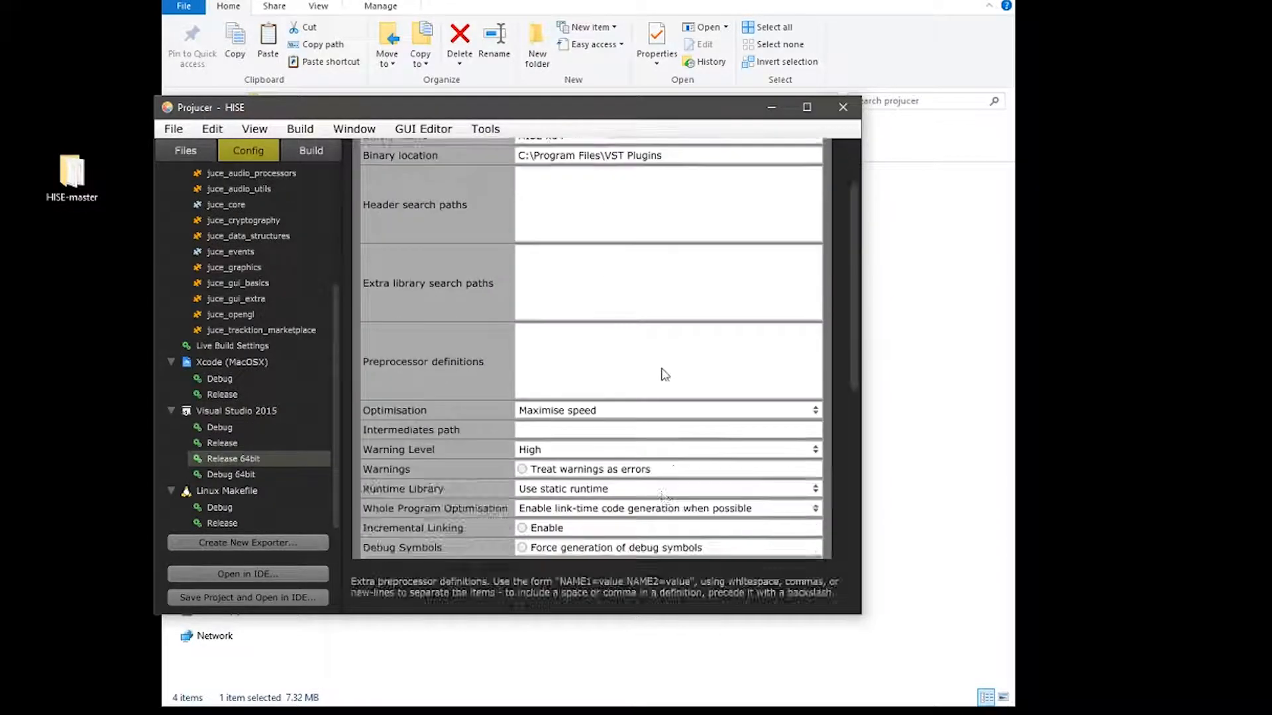
pyautogui.scroll(-6, 664, 374)
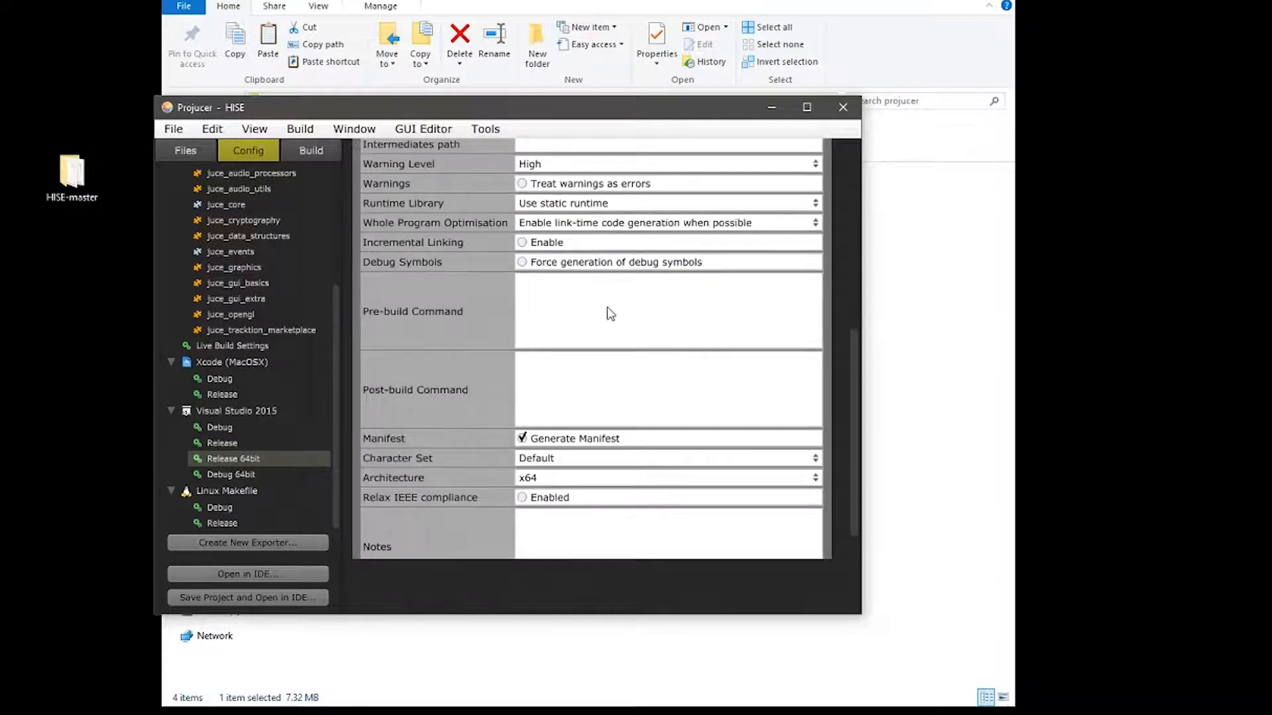
pyautogui.scroll(-1, 610, 314)
pyautogui.click(225, 600)
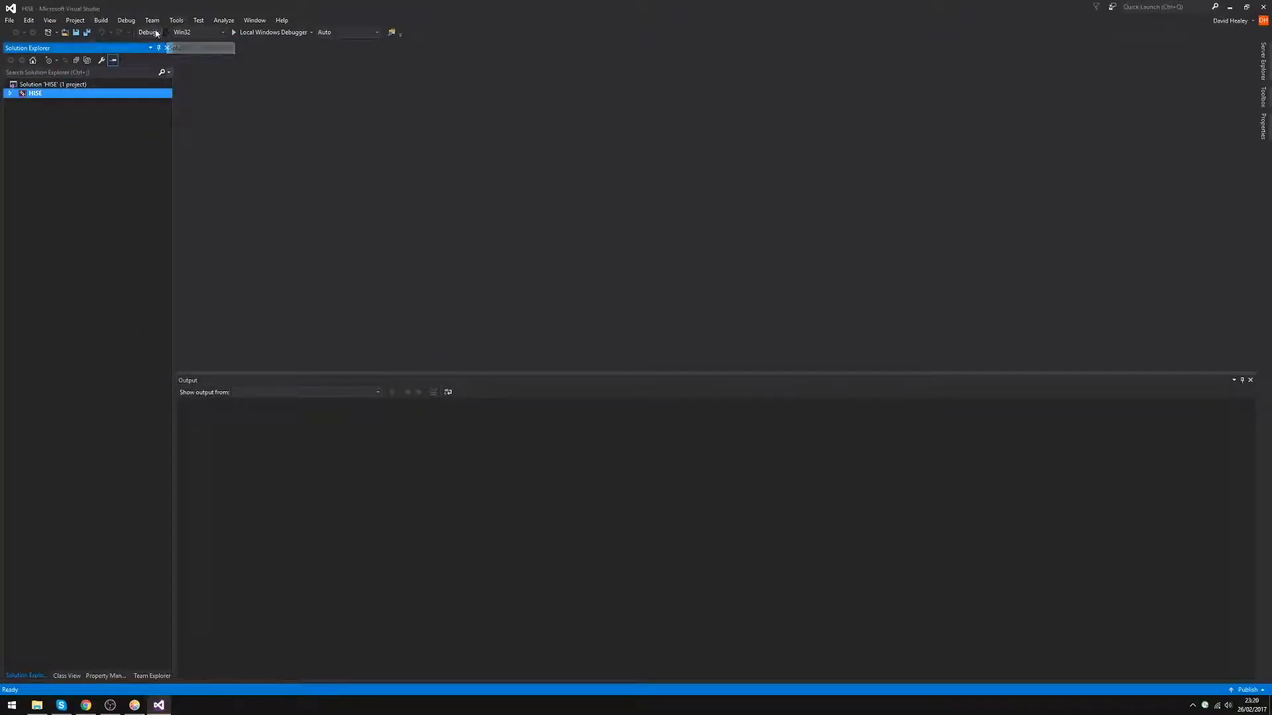
# Step: Set the HISE solution's platform to x64 and its configuration to Release 64bit
pyautogui.click(201, 38)
pyautogui.click(201, 52)
pyautogui.click(167, 33)
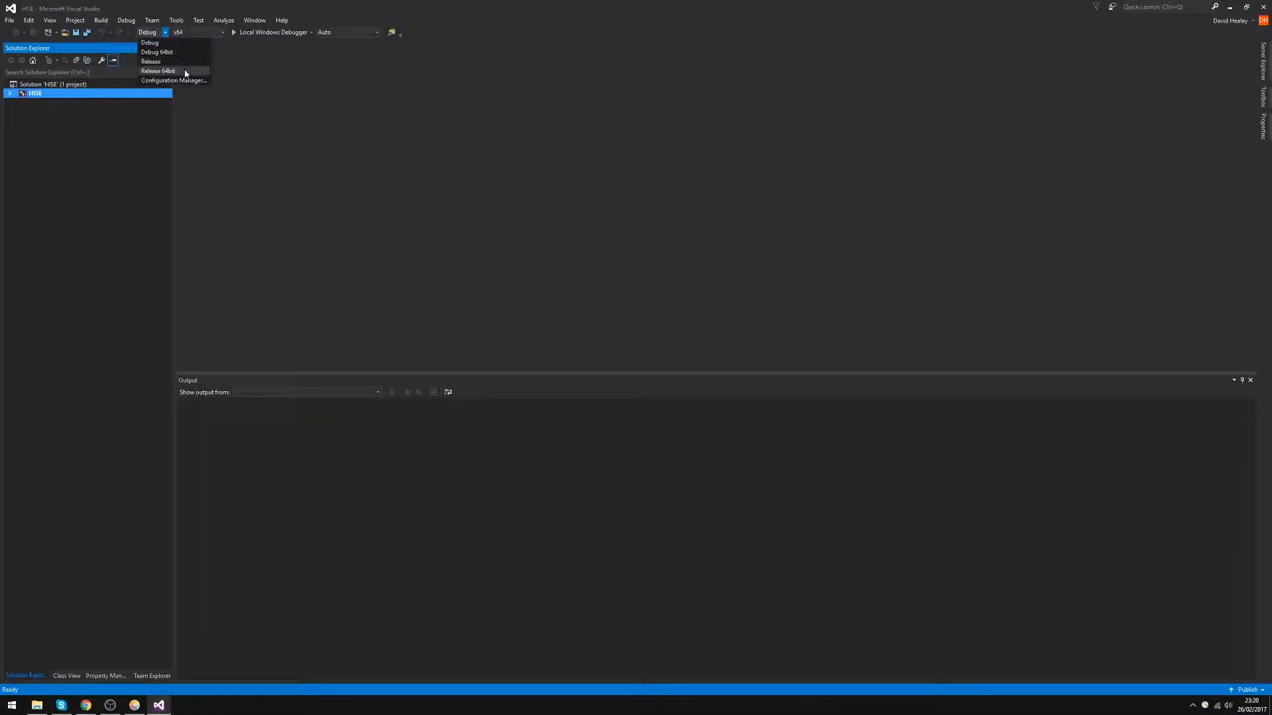
pyautogui.click(186, 74)
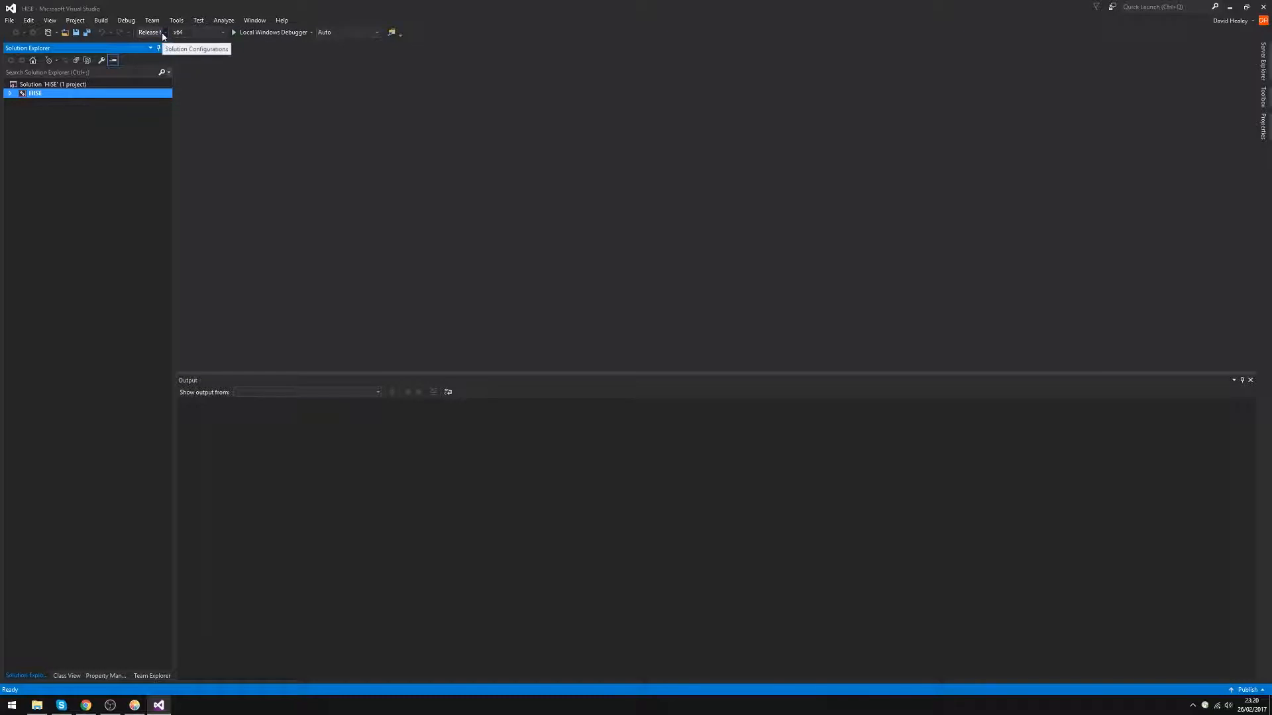
# Step: Build the HISE plugin project and examine the linker lines at the end of the build output
pyautogui.click(101, 21)
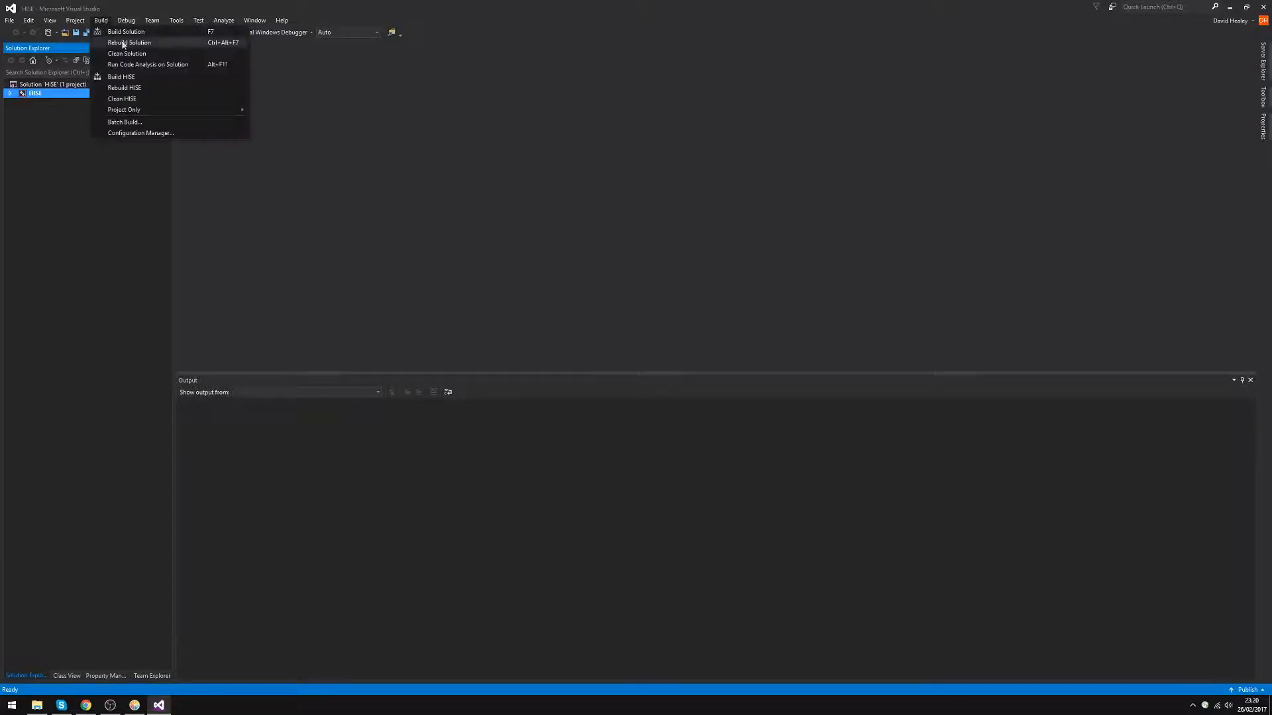
pyautogui.click(123, 77)
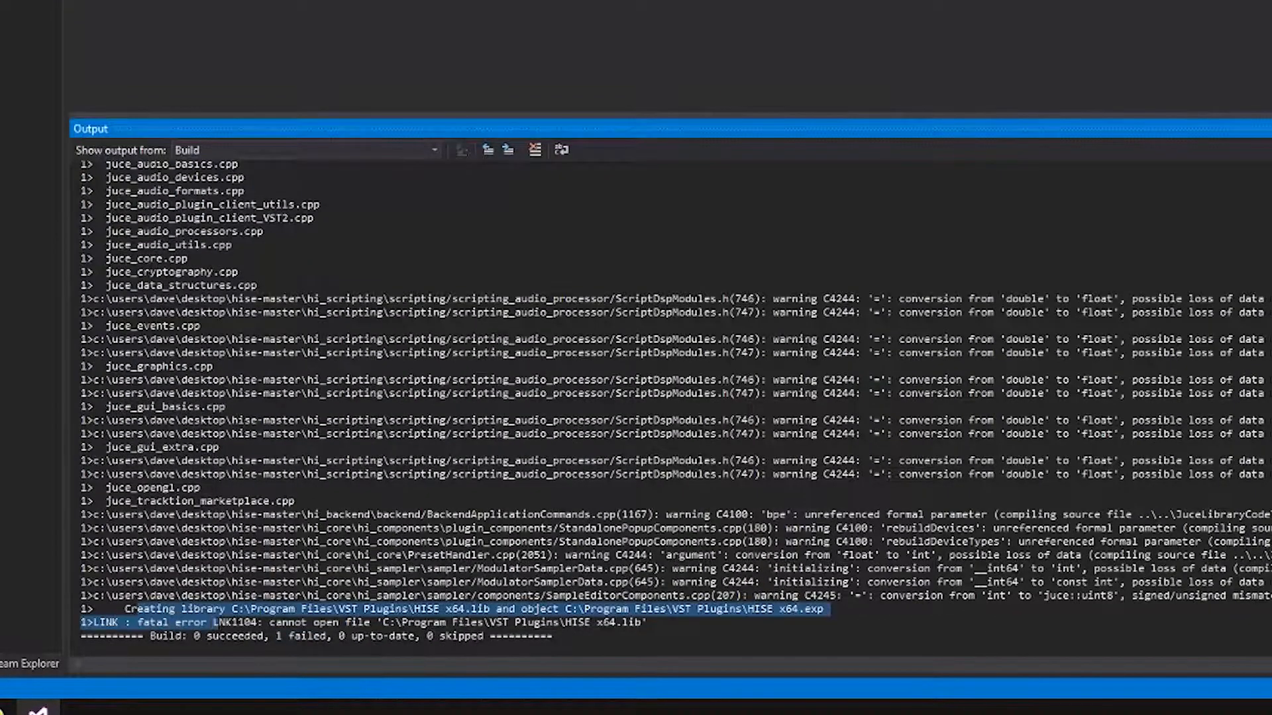
pyautogui.moveTo(231, 622); pyautogui.dragTo(647, 622)
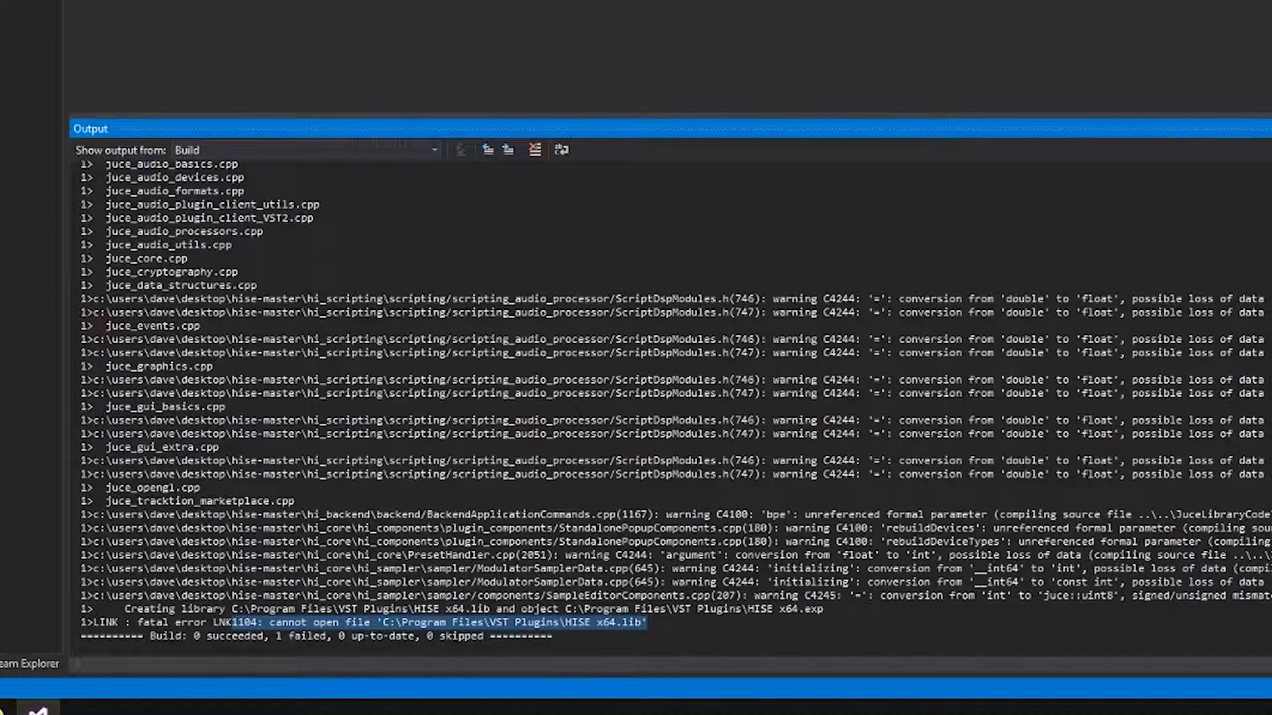
# Step: Examine the linker error at the end of the build output, then switch to Projucer and review the Visual Studio 2015 Release 64bit settings
pyautogui.moveTo(648, 622); pyautogui.dragTo(420, 622)
pyautogui.click(404, 581)
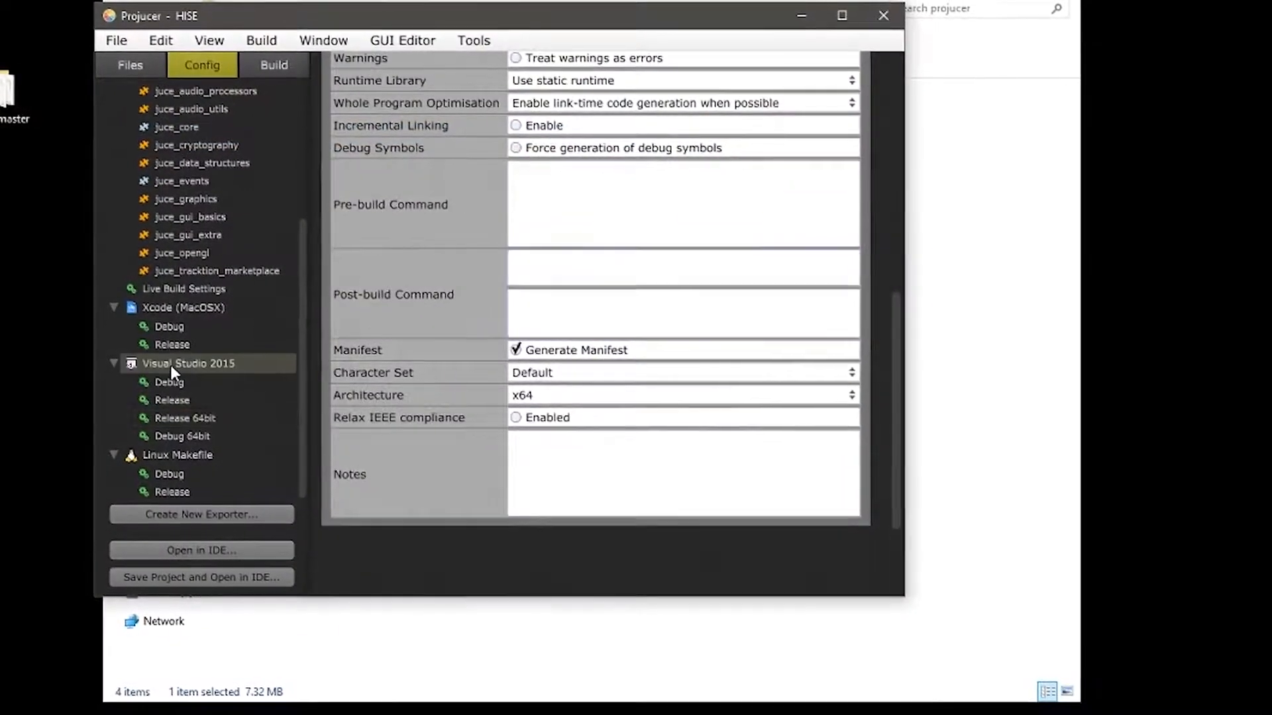
pyautogui.click(170, 365)
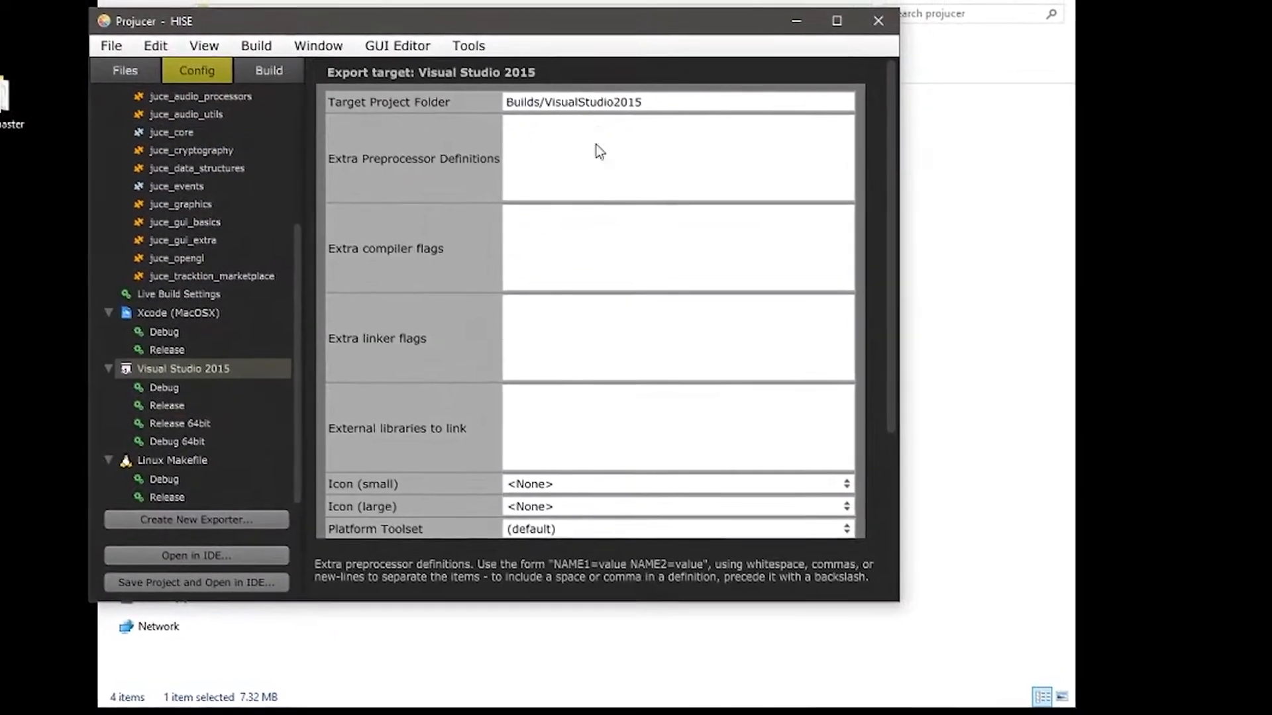
pyautogui.scroll(-5, 579, 257)
pyautogui.click(175, 429)
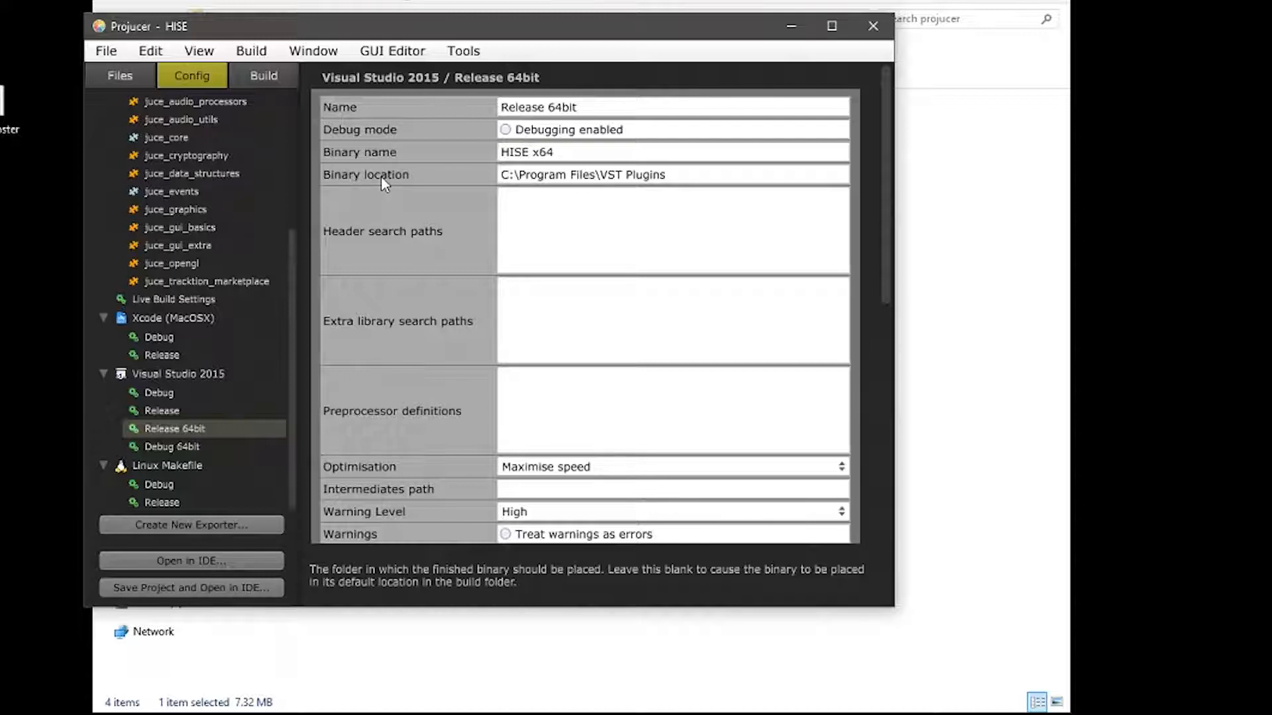
# Step: Set the Release 64bit binary location to the full path of the Windows user's Desktop folder, copied from File Explorer
pyautogui.click(696, 173)
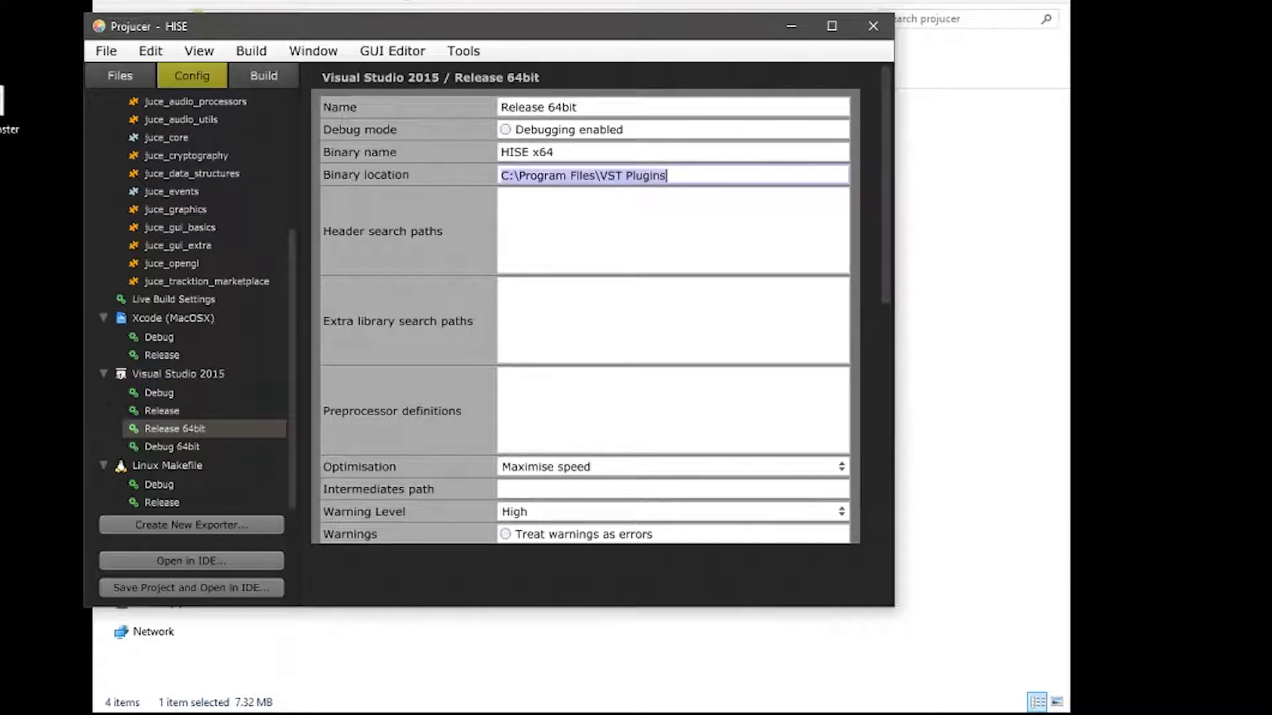
pyautogui.click(791, 26)
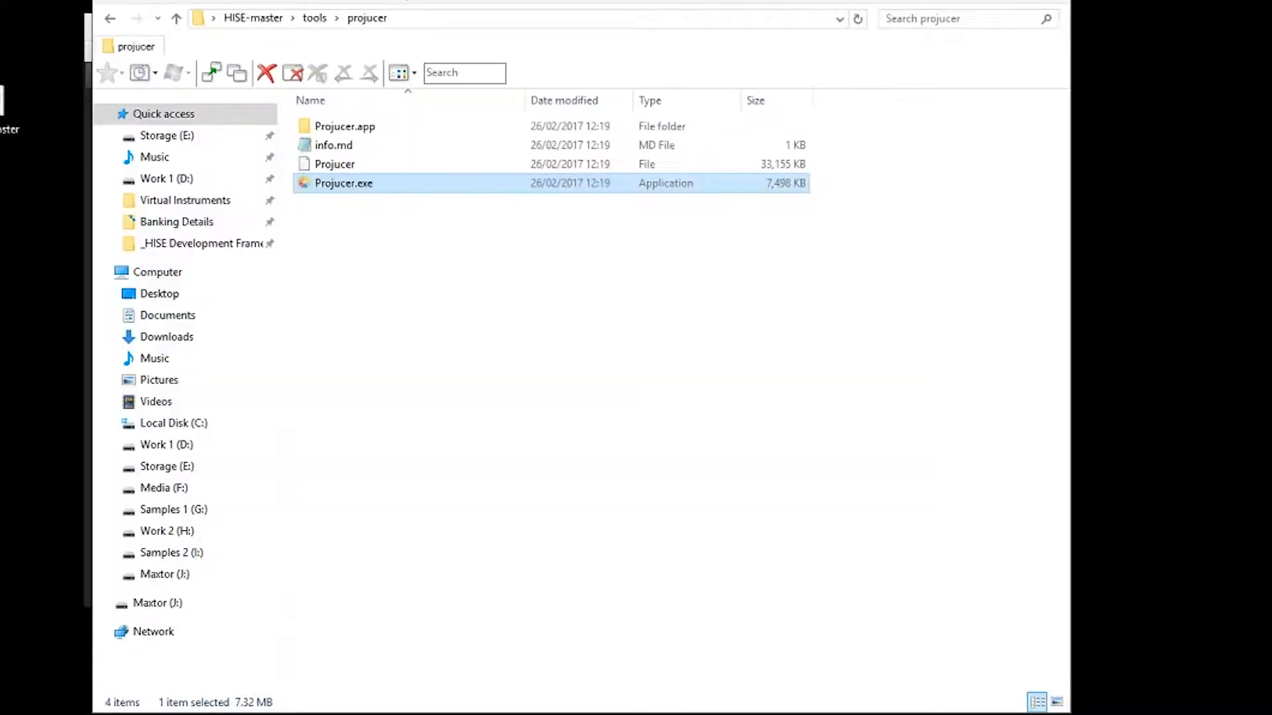
pyautogui.click(162, 295)
pyautogui.click(415, 19)
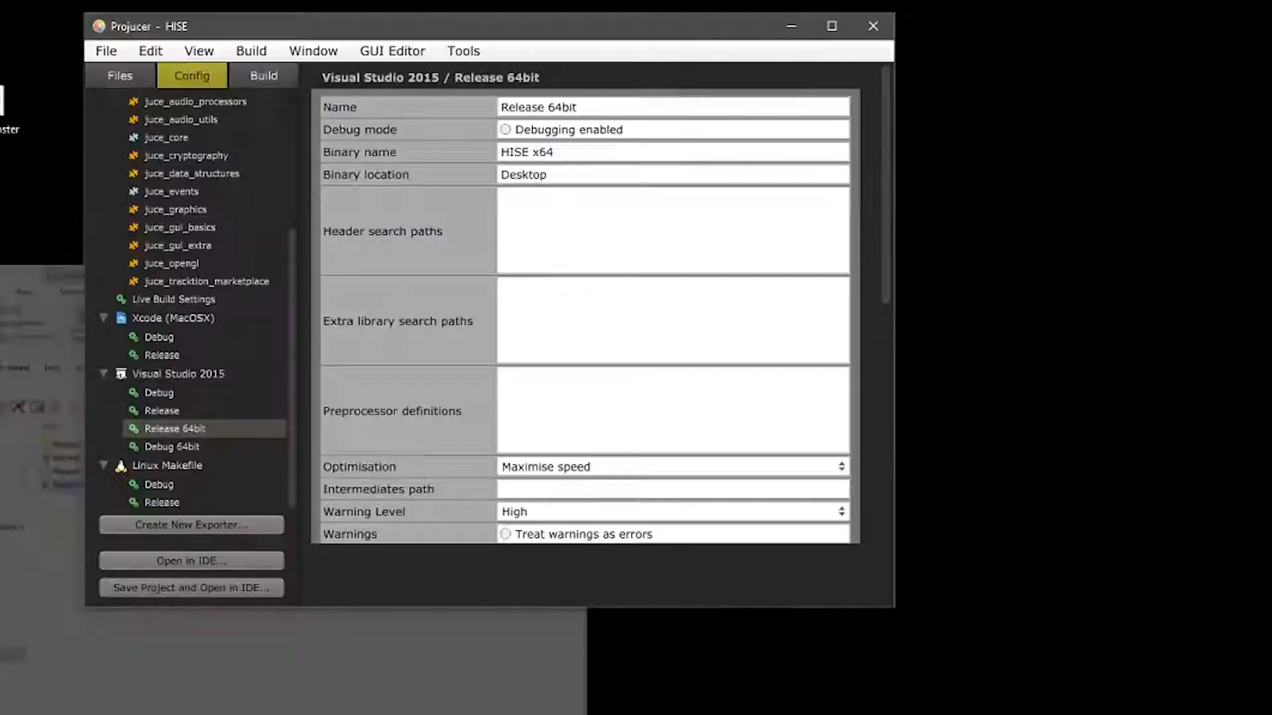
pyautogui.click(609, 169)
pyautogui.write('C:\\Users\\Dave\\Desktop')
pyautogui.click(606, 205)
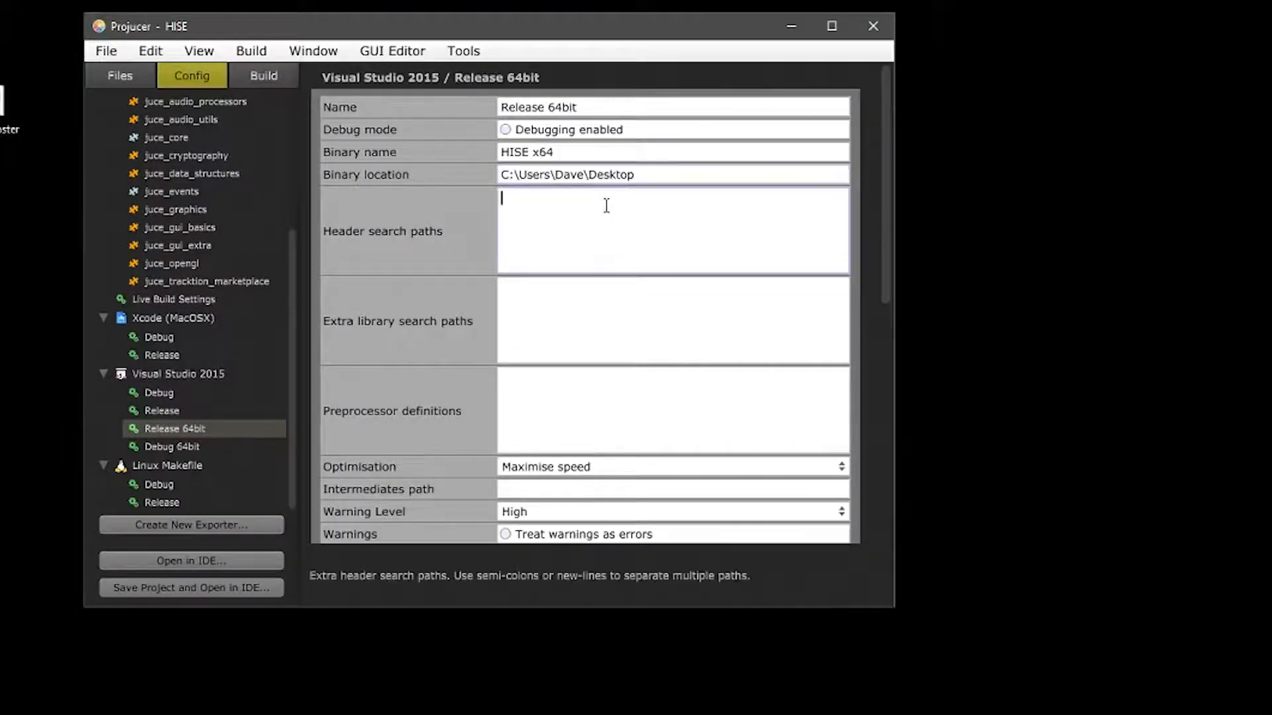
# Step: Save the plugin project, open it in Visual Studio and build it for x64 in the Release 64bit configuration
pyautogui.click(192, 589)
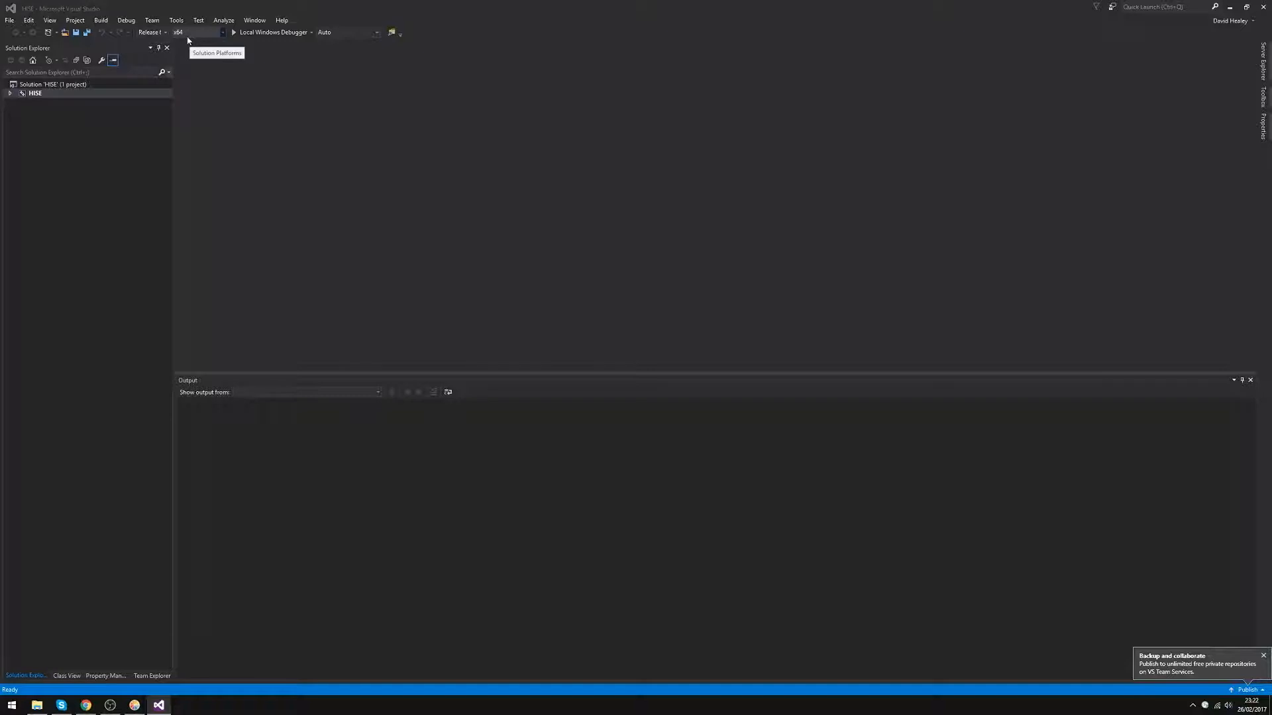
pyautogui.click(103, 20)
pyautogui.click(135, 75)
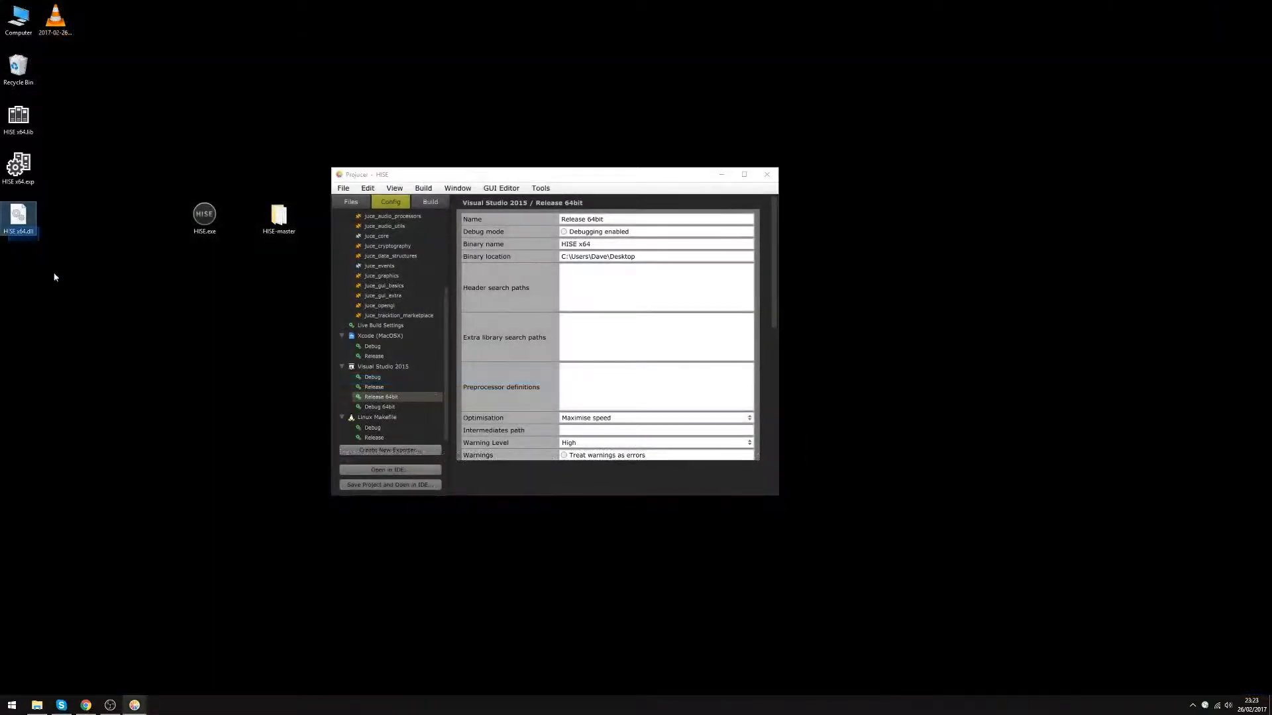
# Step: Set HISE x64.dll apart on the desktop, move HISE x64.lib and HISE x64.exp to the Recycle Bin, and close Projucer
pyautogui.moveTo(28, 223); pyautogui.dragTo(140, 374)
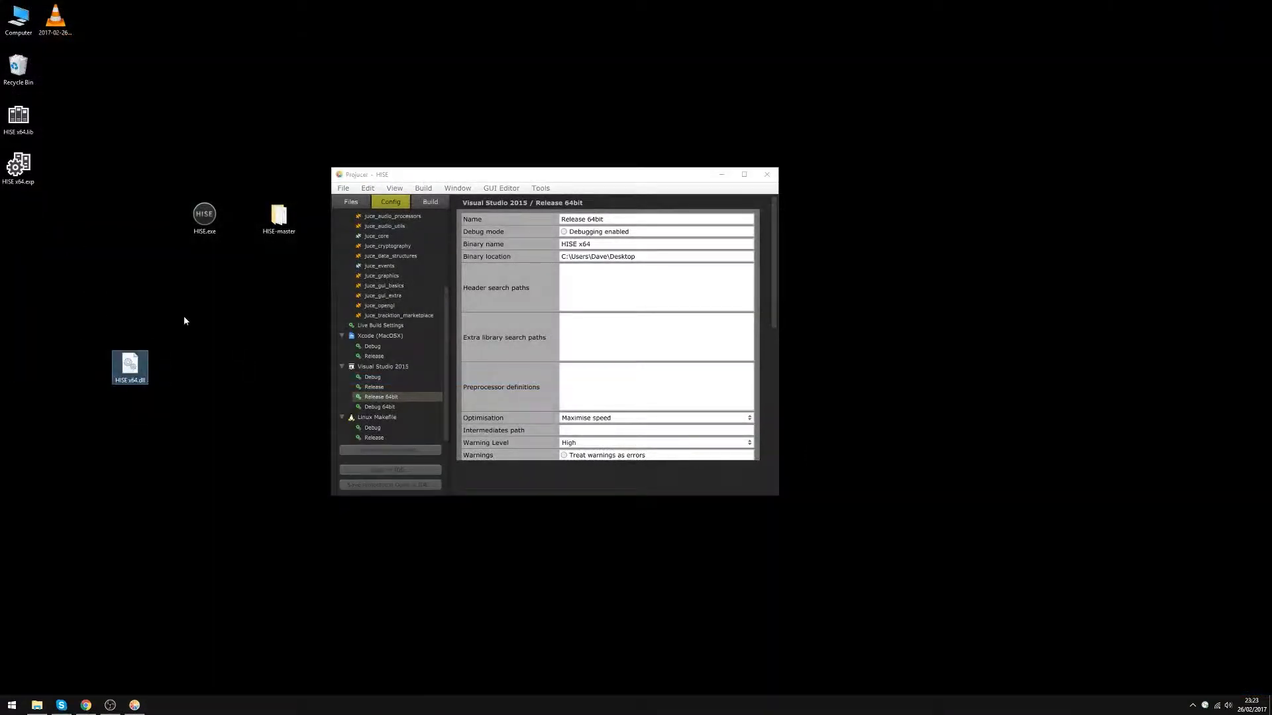
pyautogui.moveTo(184, 315); pyautogui.dragTo(125, 368)
pyautogui.click(124, 368)
pyautogui.moveTo(71, 109); pyautogui.dragTo(18, 193)
pyautogui.keyDown('ctrl'); pyautogui.click(22, 71); pyautogui.keyUp('ctrl')
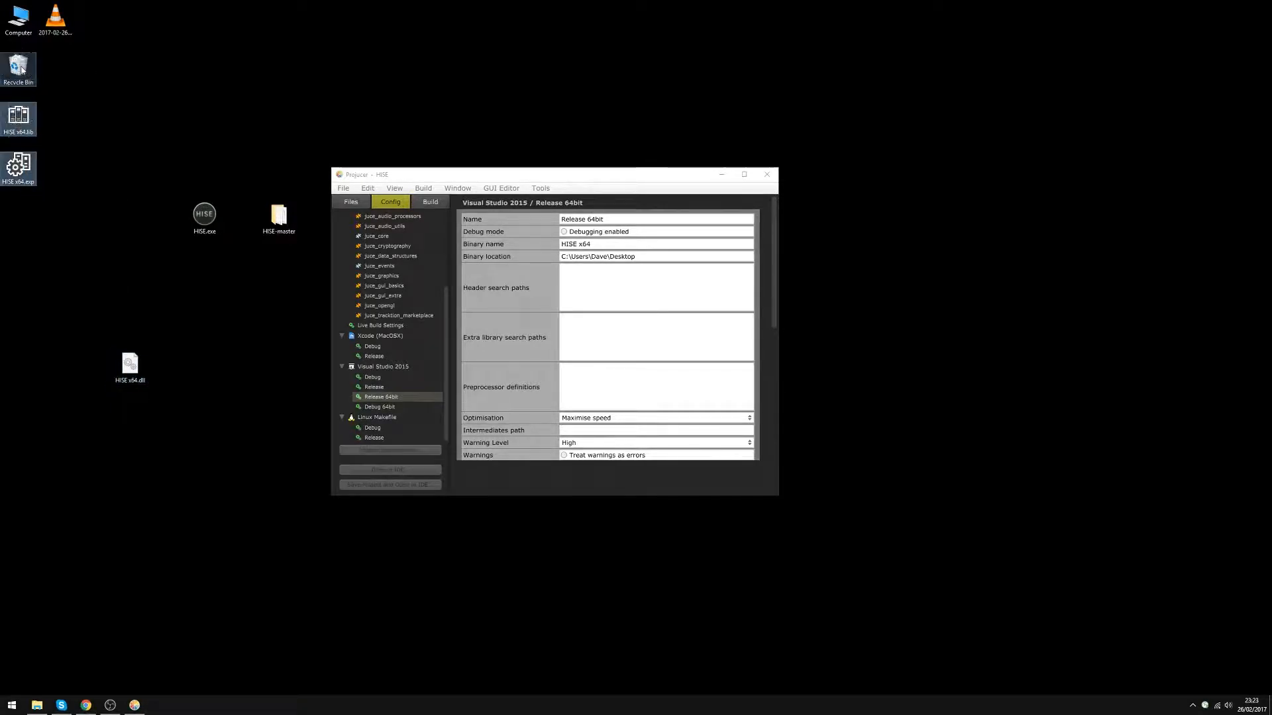
pyautogui.moveTo(22, 71); pyautogui.dragTo(20, 69)
pyautogui.click(766, 175)
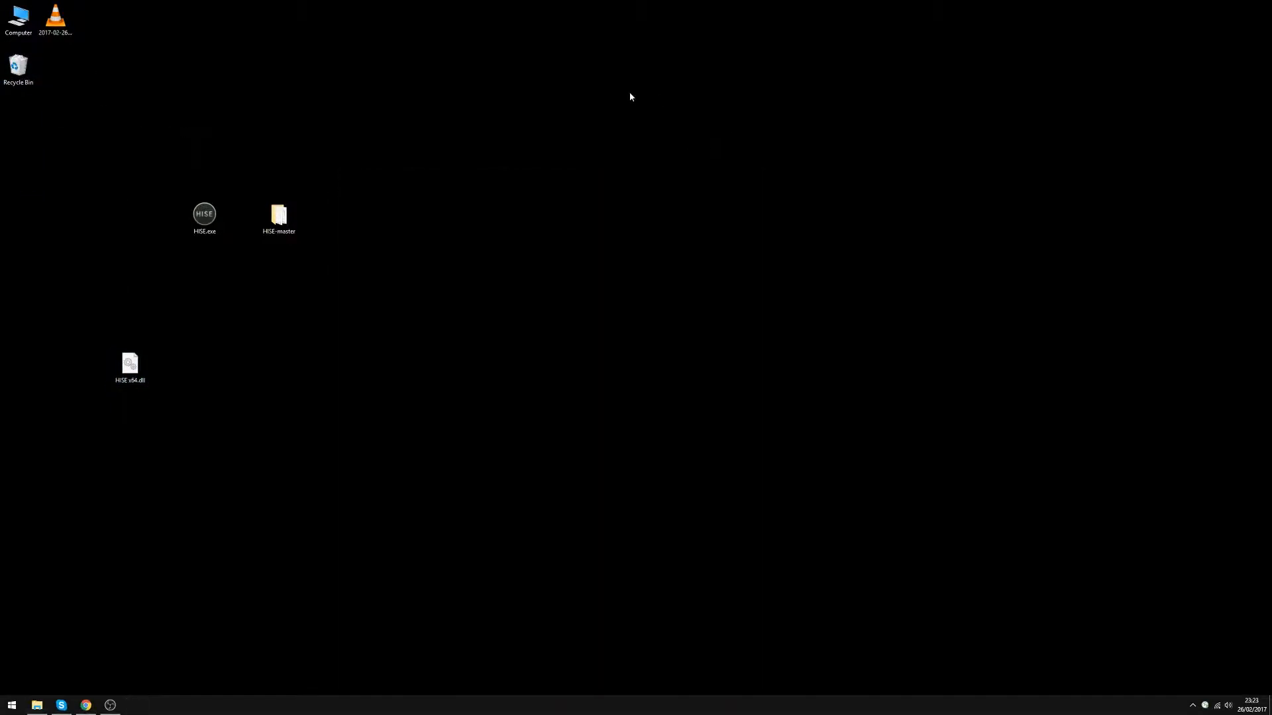
# Step: Move HISE x64.dll from the desktop into C:\Program Files\VST Plugins, replacing the existing file
pyautogui.doubleClick(19, 21)
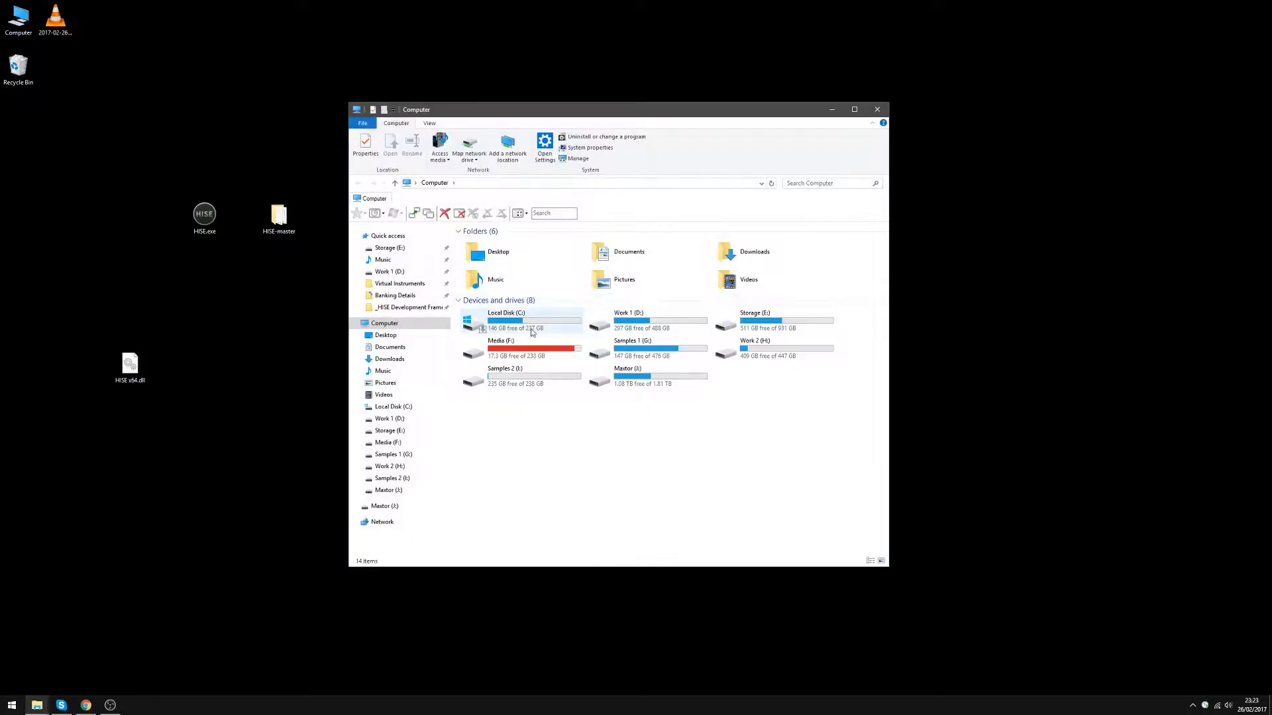
pyautogui.click(532, 327)
pyautogui.doubleClick(532, 326)
pyautogui.doubleClick(514, 253)
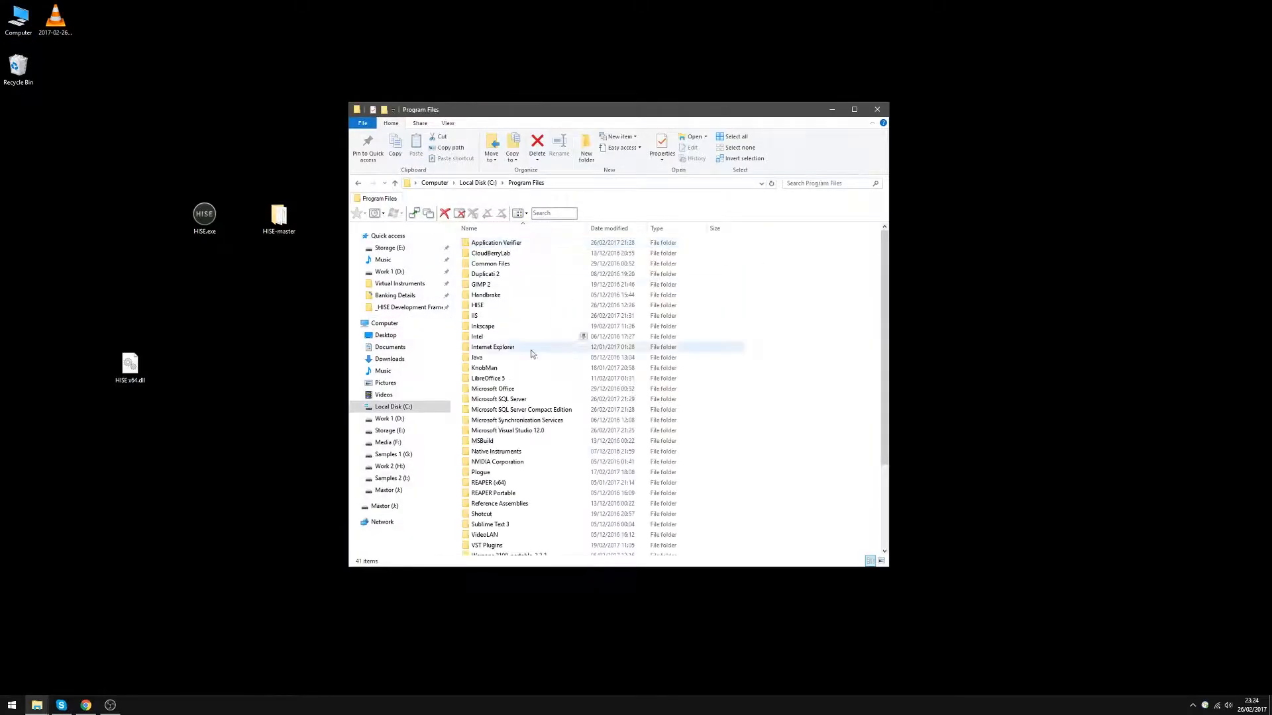
pyautogui.scroll(-1, 519, 458)
pyautogui.doubleClick(486, 518)
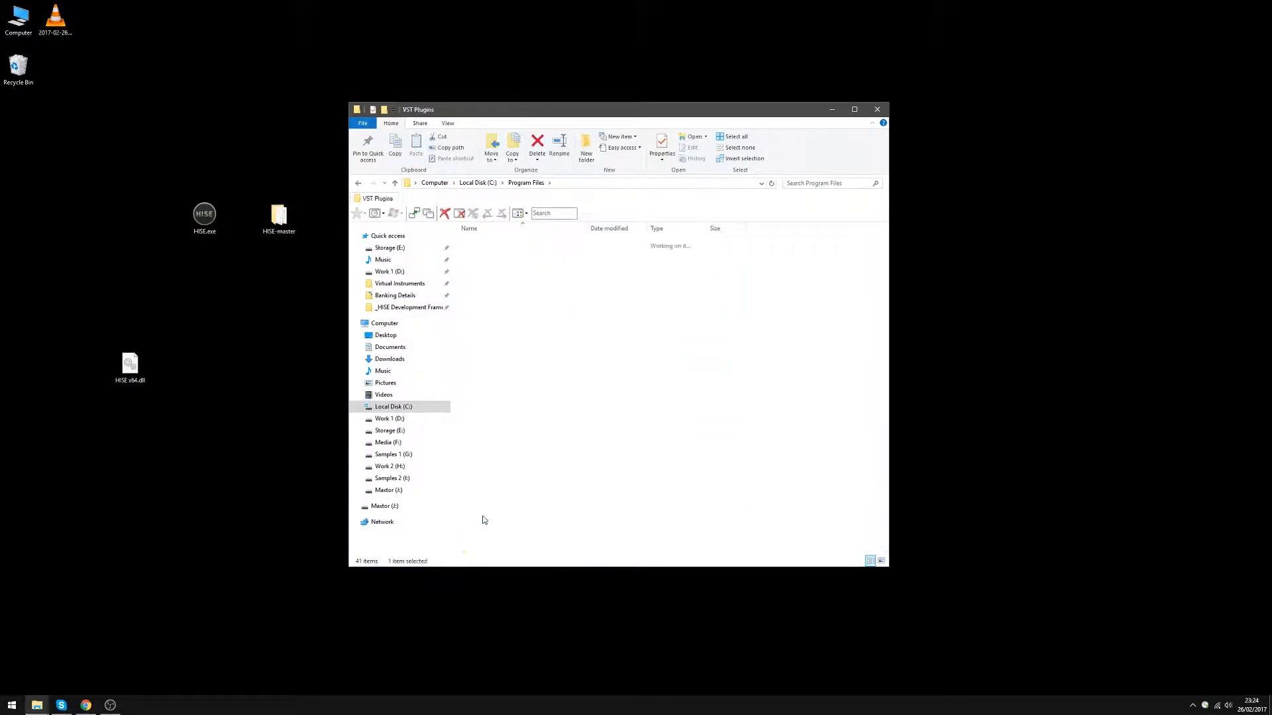
pyautogui.moveTo(130, 366); pyautogui.dragTo(608, 456)
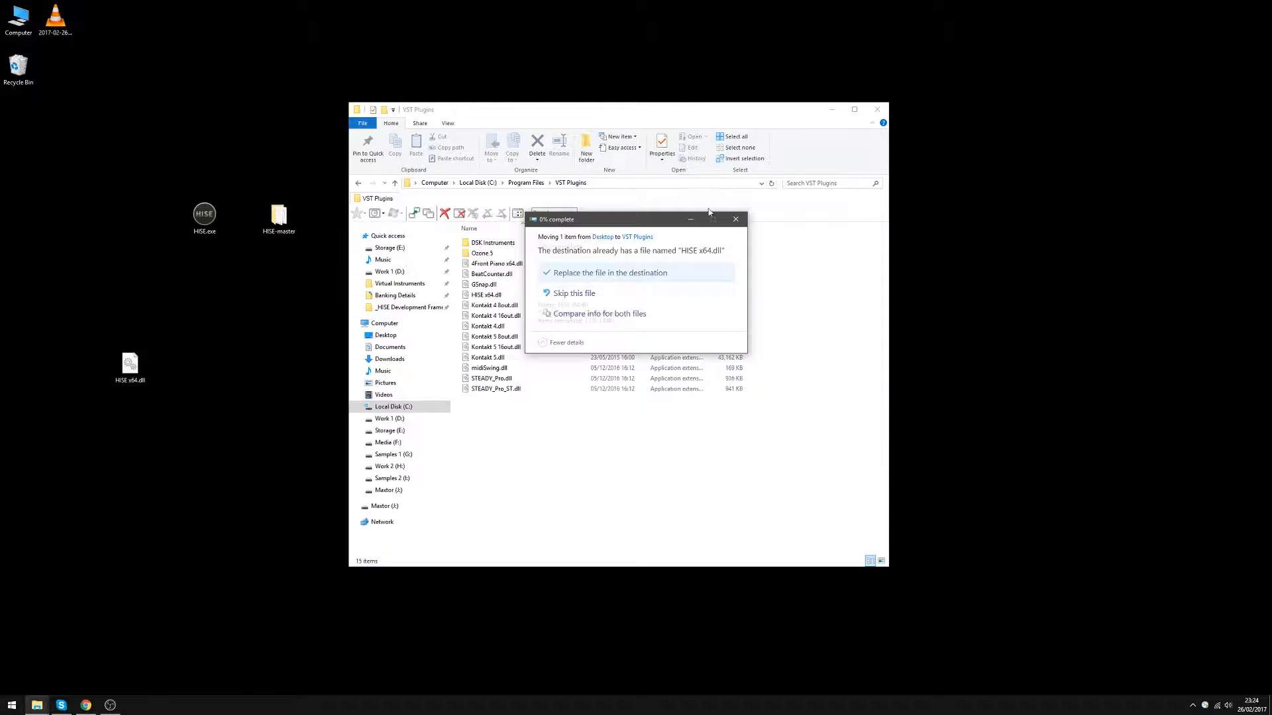
pyautogui.click(608, 289)
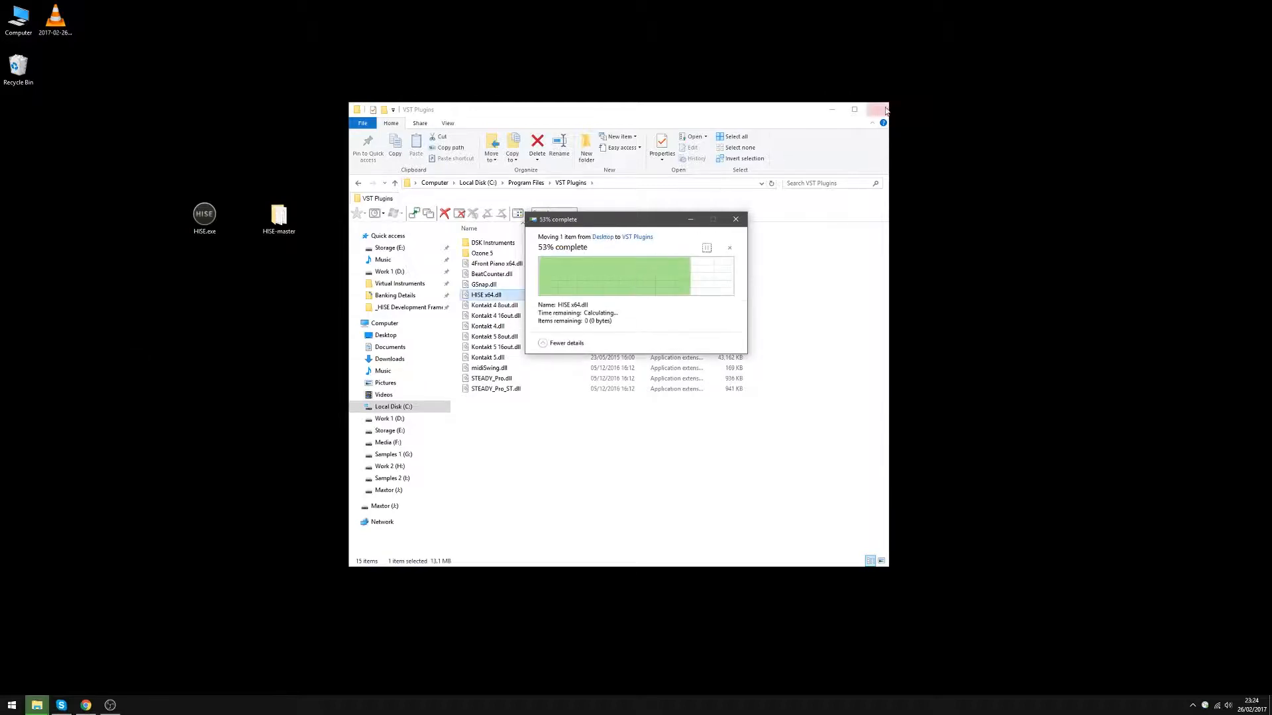
pyautogui.click(886, 110)
# Step: Start REAPER and insert the HISE (Hart Instruments) VSTi as a virtual instrument on a new track
pyautogui.press('super')
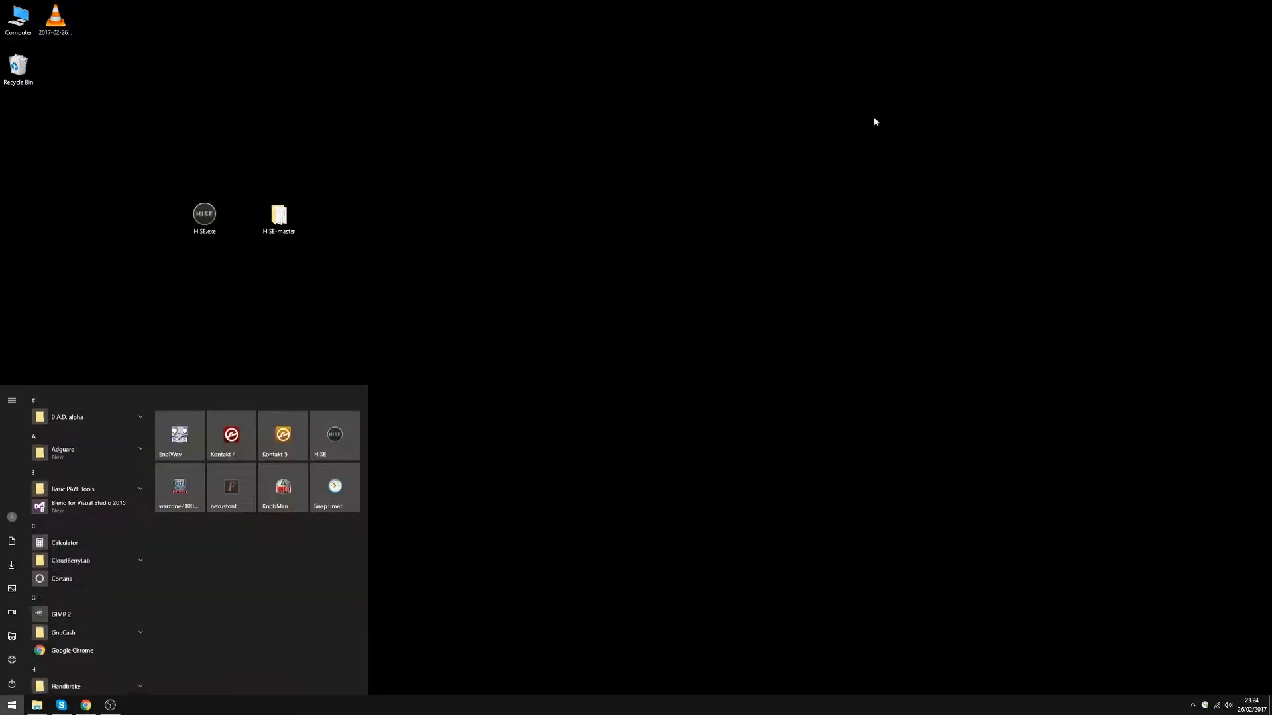
pyautogui.write('reaper')
pyautogui.press('Return')
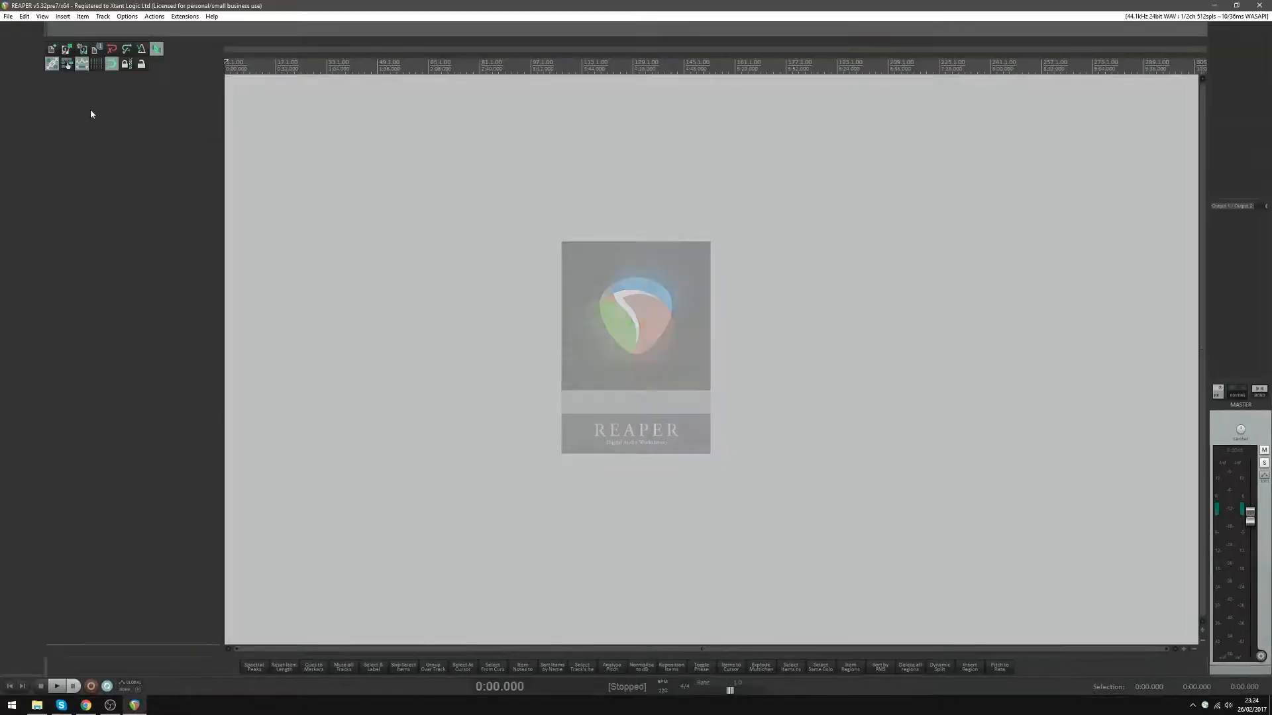
pyautogui.rightClick(91, 110)
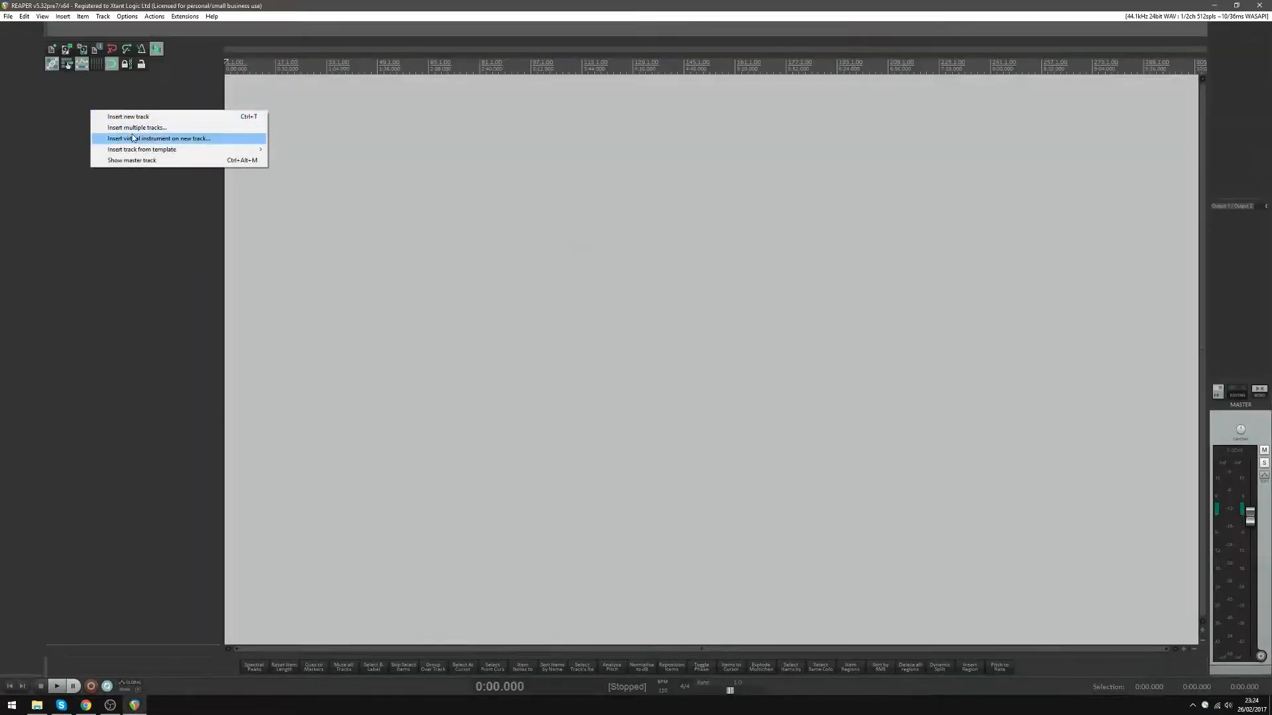
pyautogui.click(133, 138)
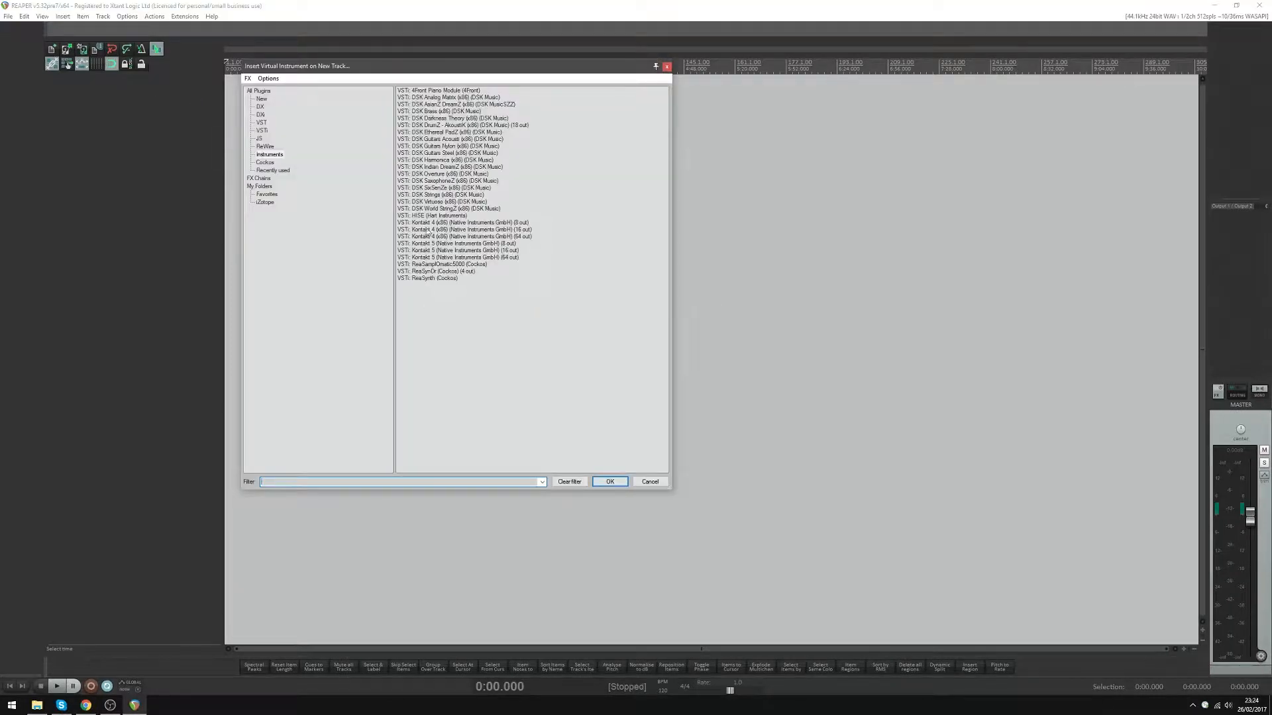
pyautogui.doubleClick(448, 216)
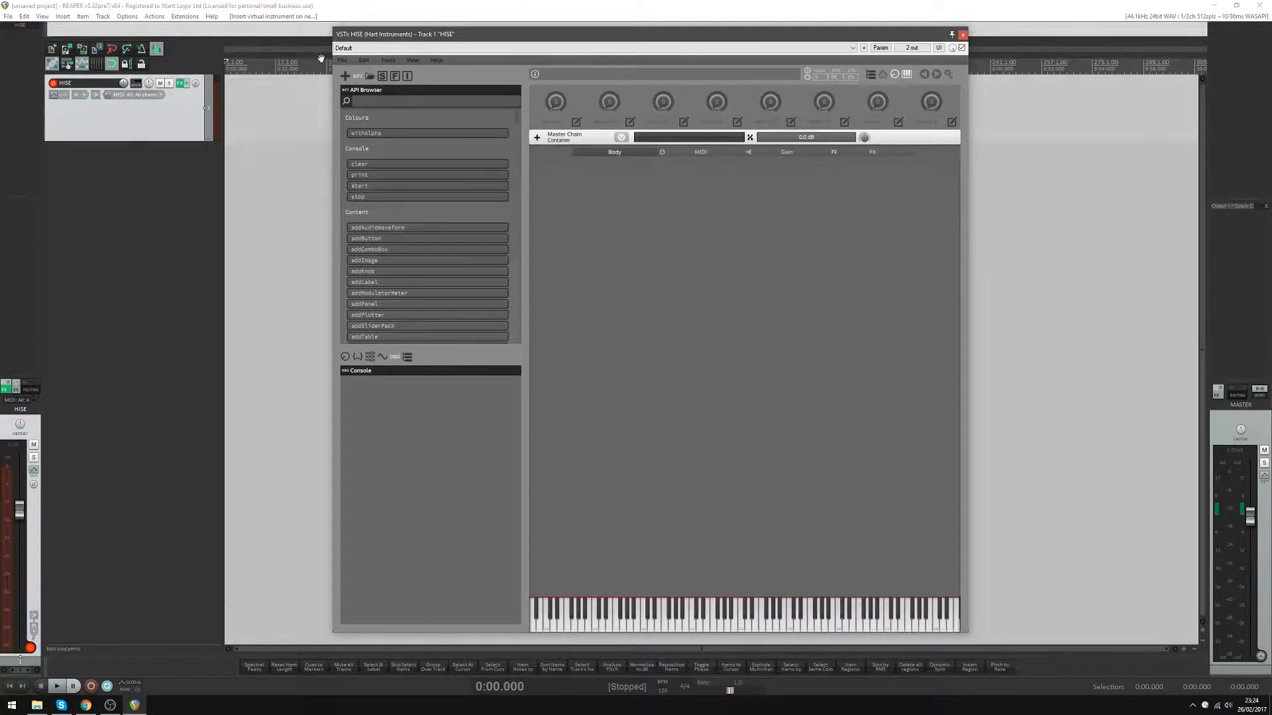
pyautogui.moveTo(431, 34); pyautogui.dragTo(380, 38)
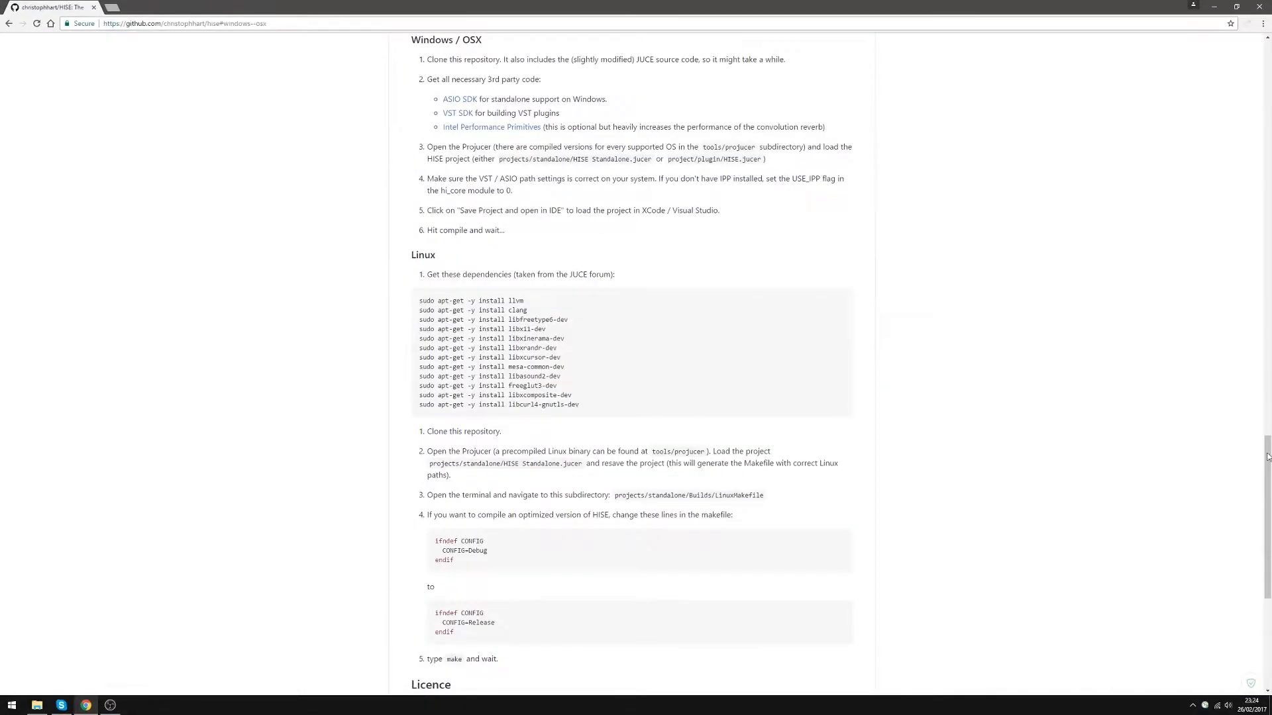
# Step: Switch to the HISE GitHub page in the browser, check the latest commit line and open the commit history
pyautogui.moveTo(1267, 516); pyautogui.dragTo(1267, 75)
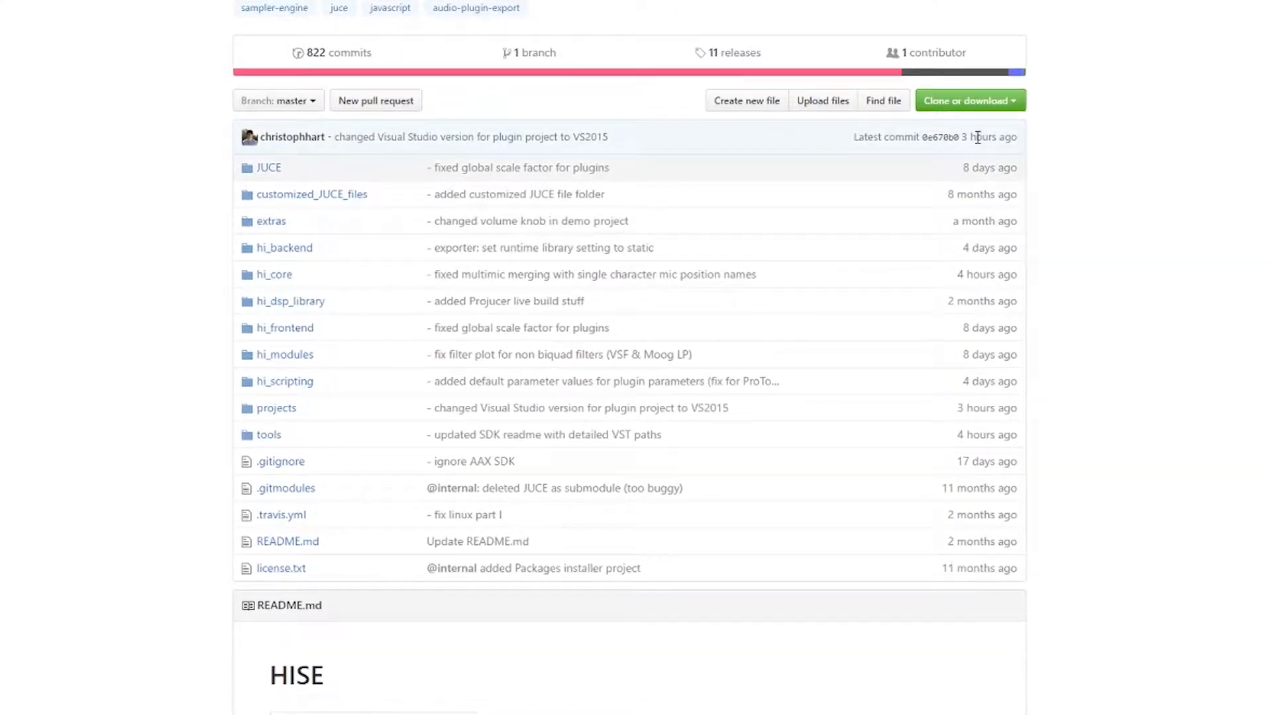
pyautogui.moveTo(978, 137); pyautogui.dragTo(539, 153)
pyautogui.click(539, 153)
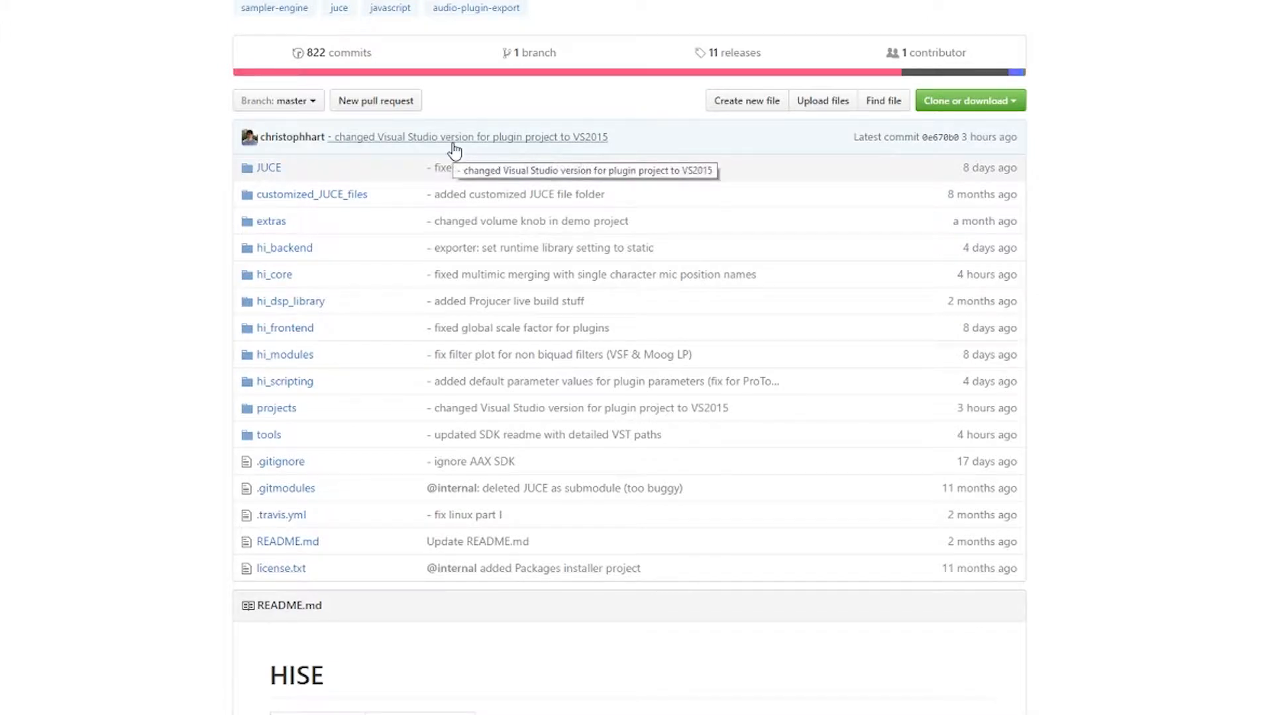
pyautogui.click(343, 66)
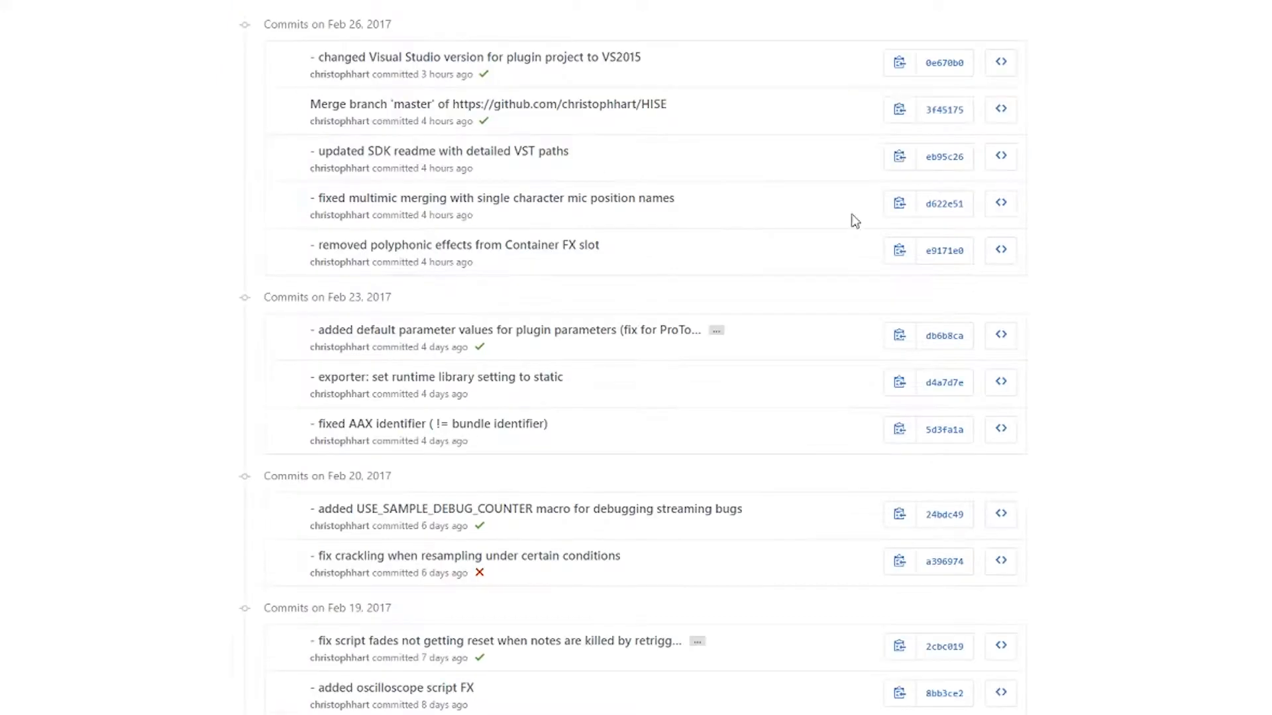
# Step: Examine the dates and descriptions of the February 2017 commits, then return to the repository page and look over its README
pyautogui.scroll(-2, 636, 358)
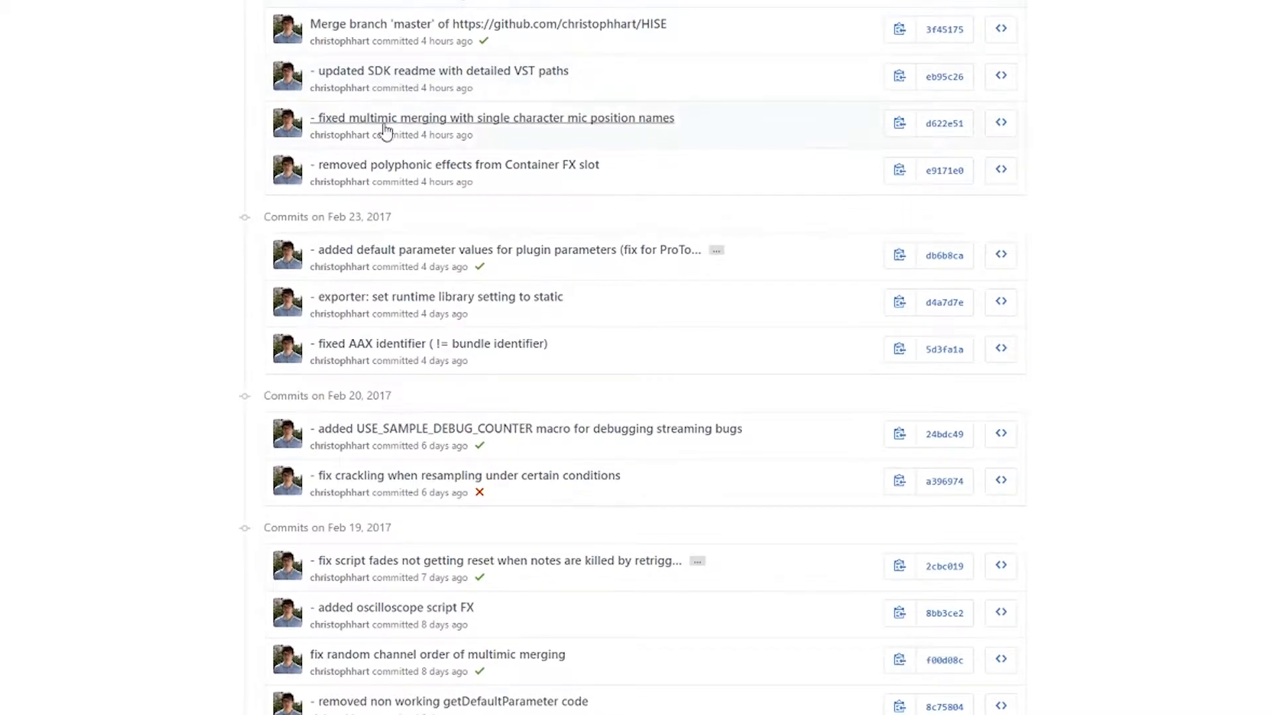
pyautogui.moveTo(346, 217); pyautogui.dragTo(389, 215)
pyautogui.click(355, 400)
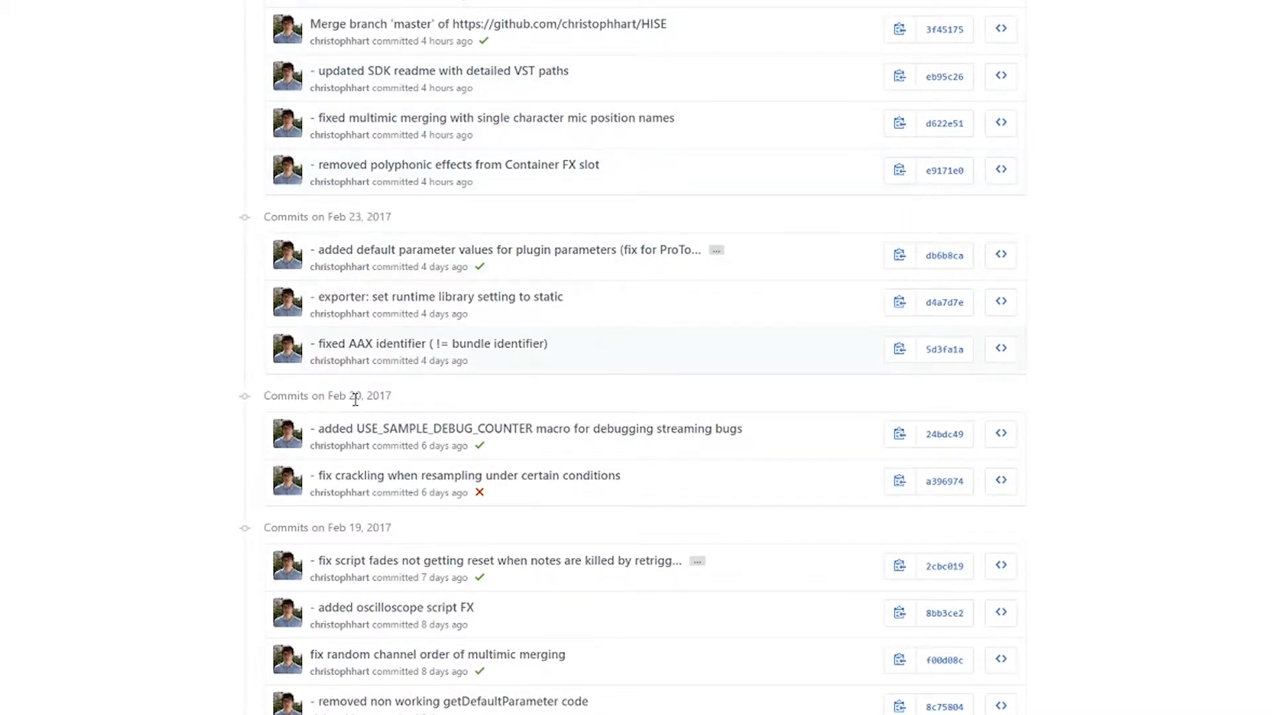
pyautogui.moveTo(349, 530); pyautogui.dragTo(490, 542)
pyautogui.scroll(-8, 565, 553)
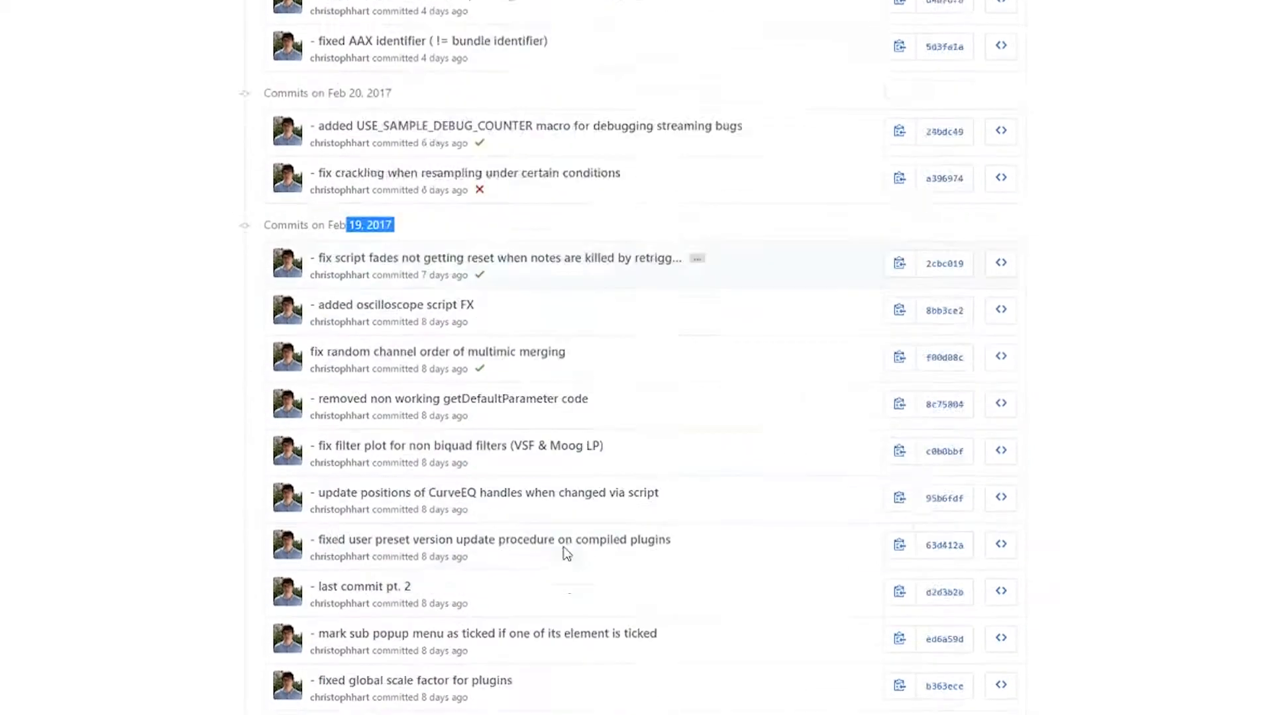
pyautogui.scroll(-8, 516, 156)
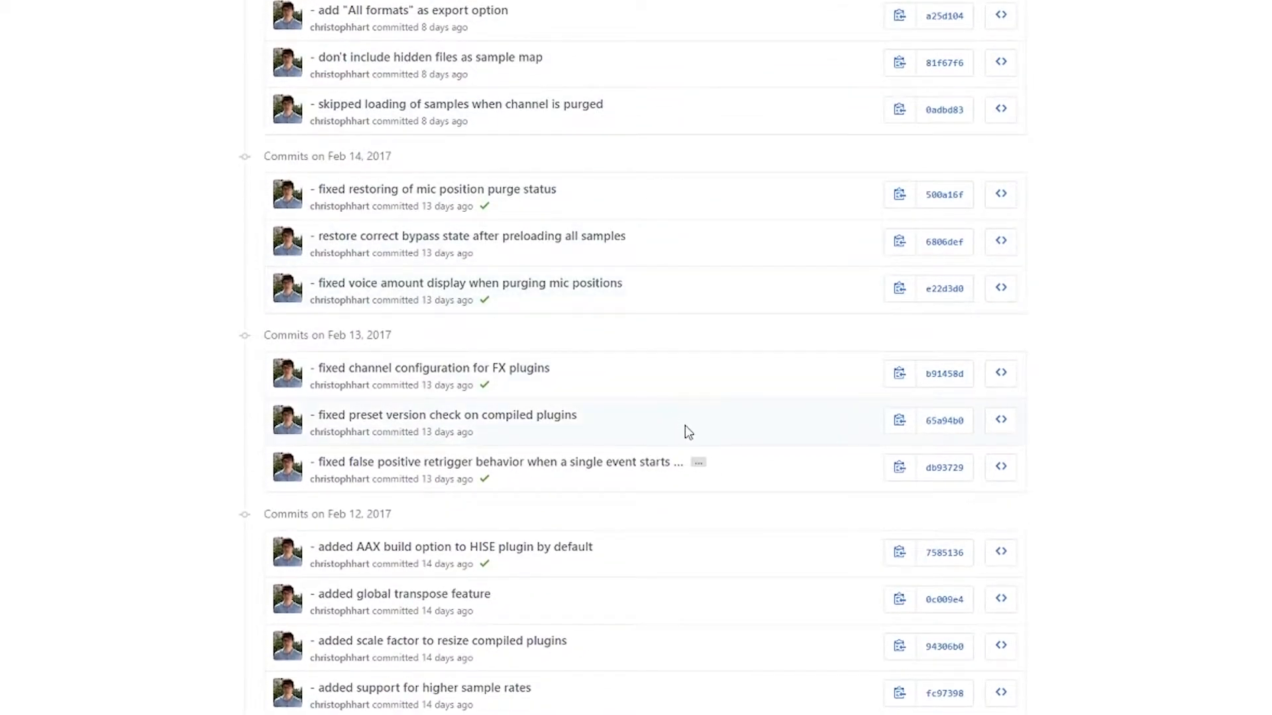
pyautogui.scroll(17, 685, 427)
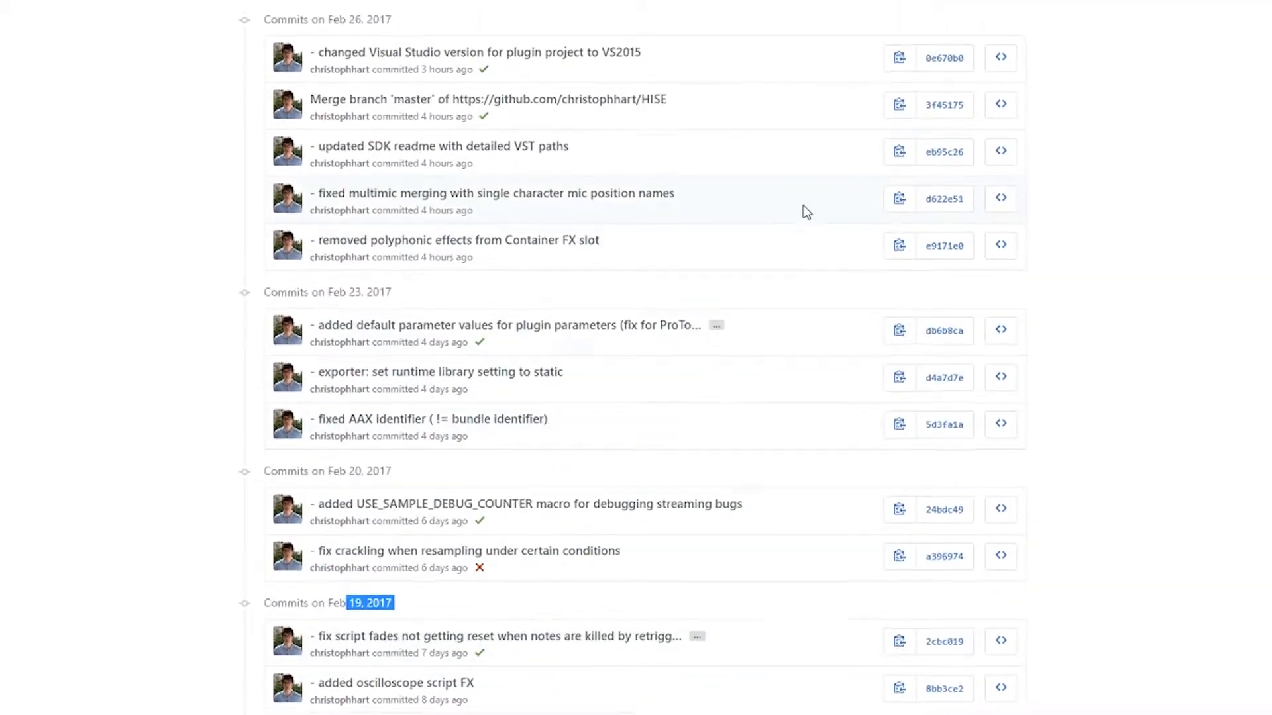
pyautogui.scroll(-1, 804, 210)
pyautogui.scroll(1, 729, 335)
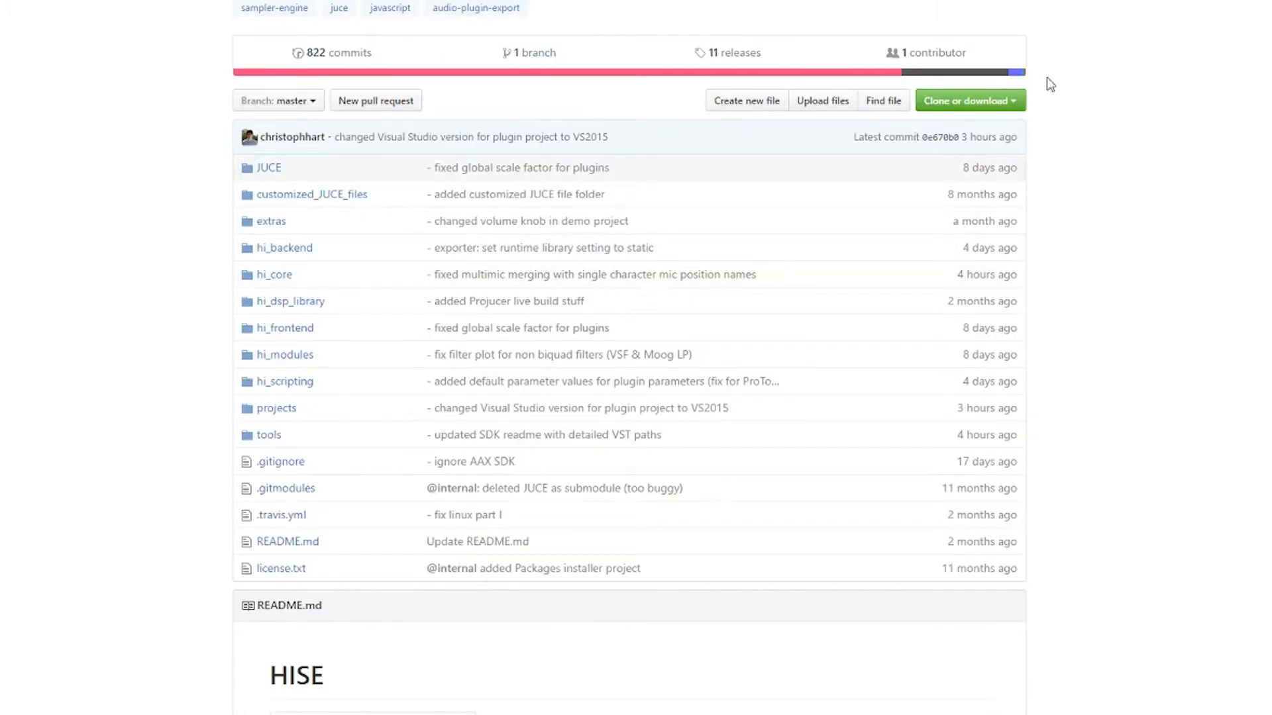
pyautogui.scroll(-10, 1051, 335)
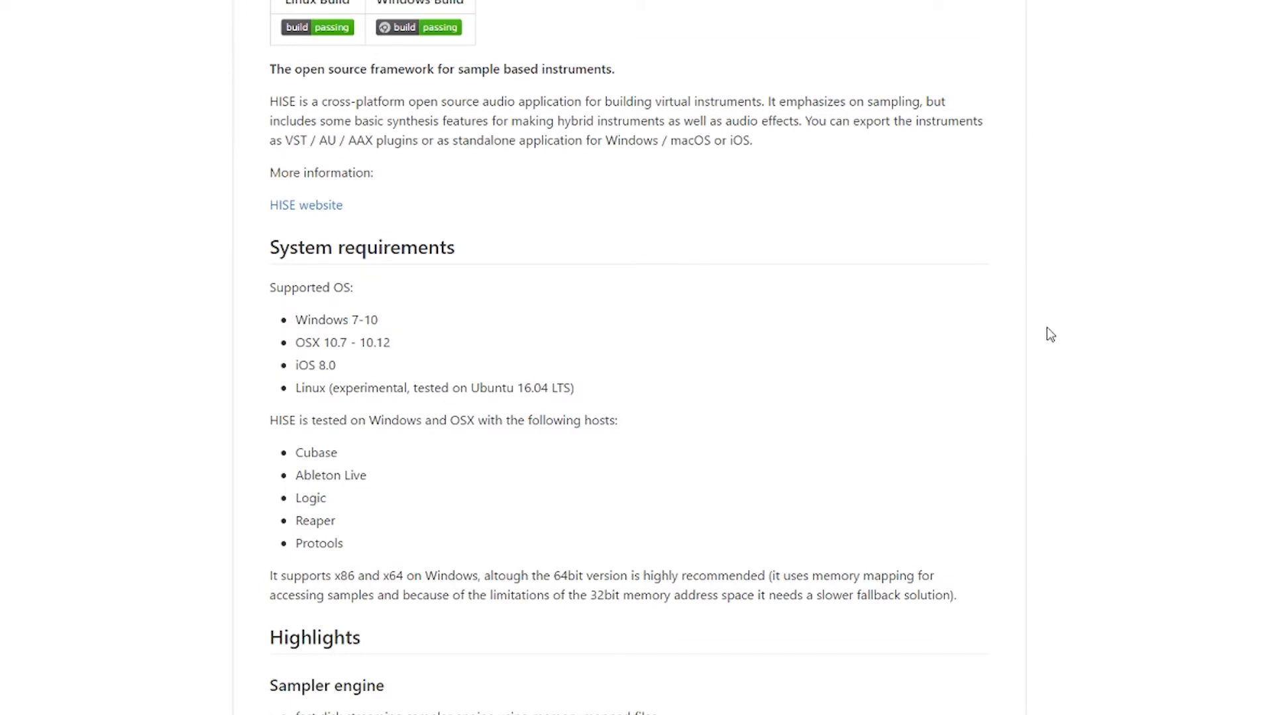